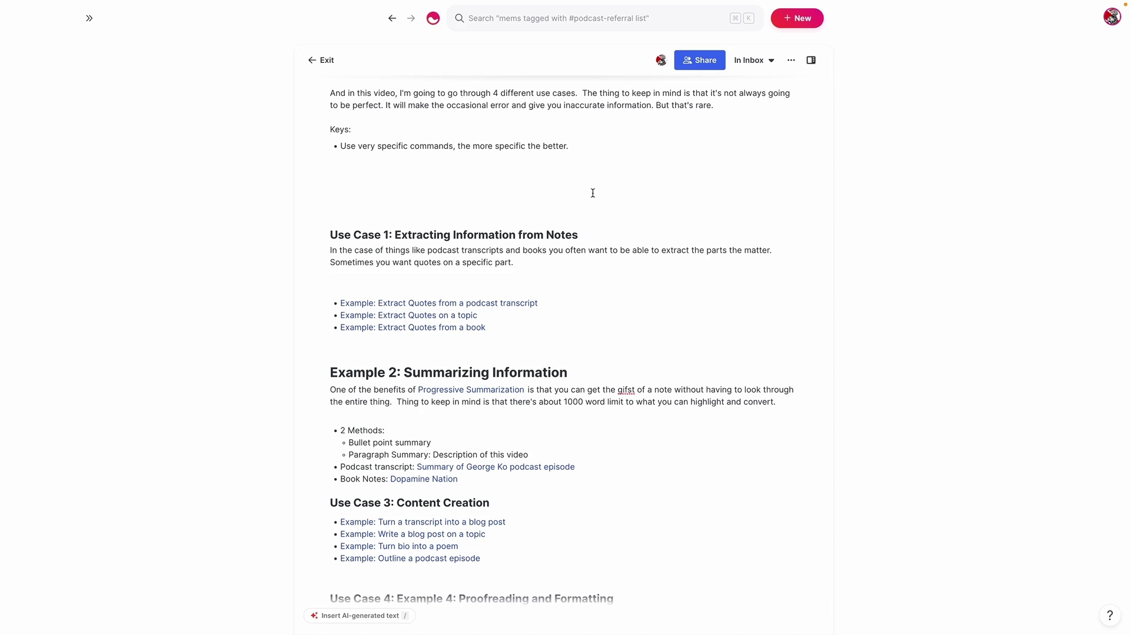
Bring the 'Extract Quotes from a podcast transcript' example to the main pane and close the video note
{"action": "scroll", "coordinate": [581, 223], "scroll_direction": "down", "scroll_amount": 1}
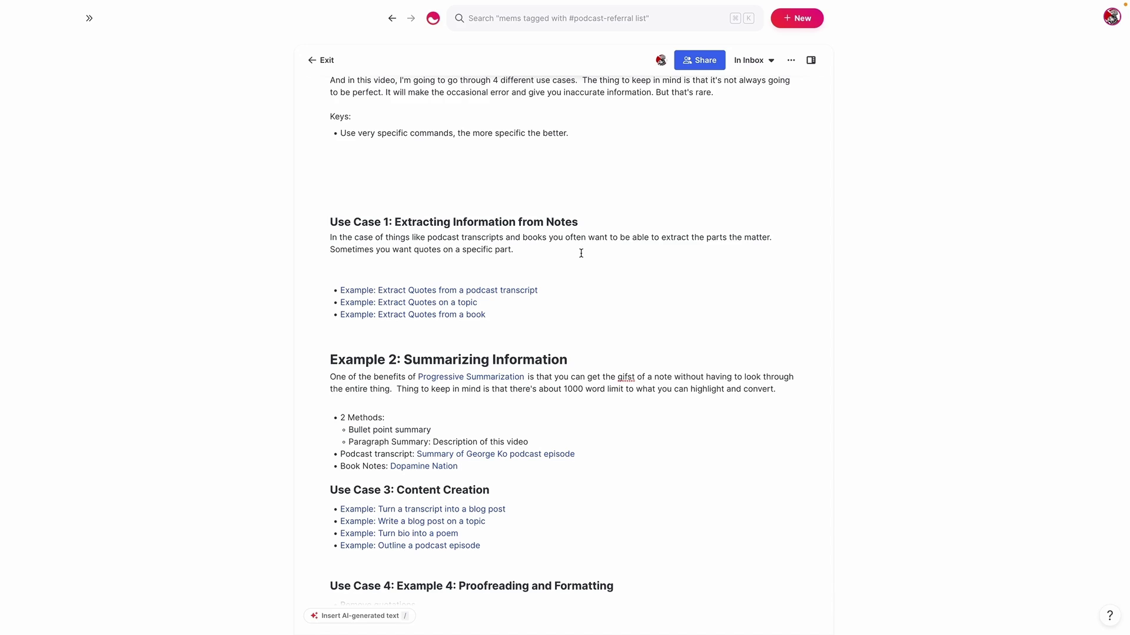
{"action": "left_click", "coordinate": [518, 290]}
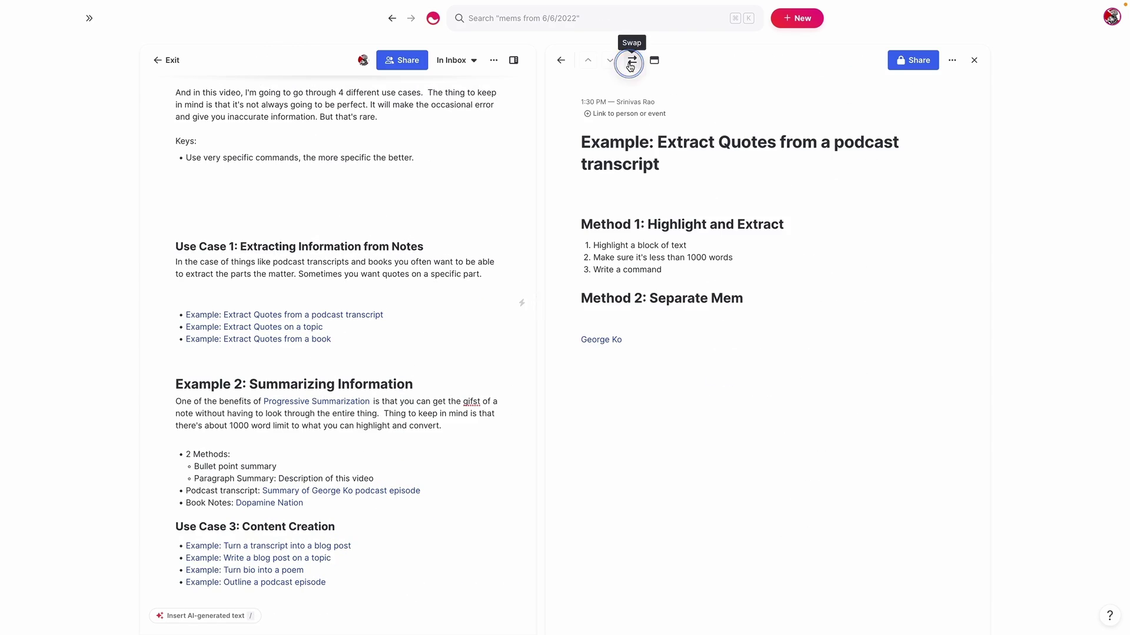
{"action": "left_click", "coordinate": [630, 64]}
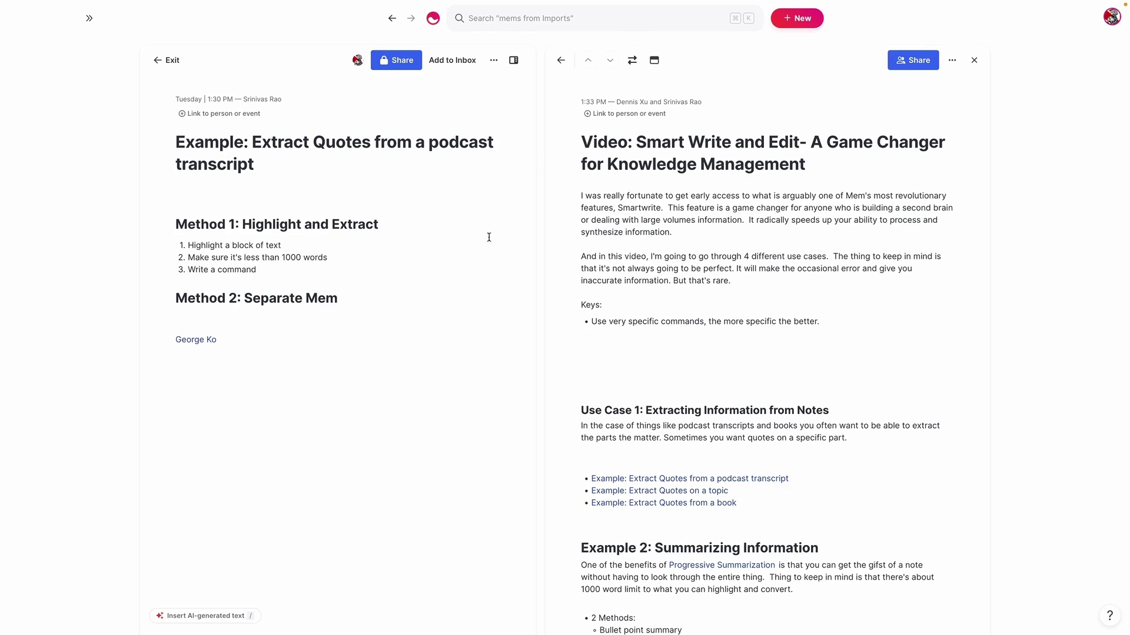
{"action": "left_click", "coordinate": [974, 62]}
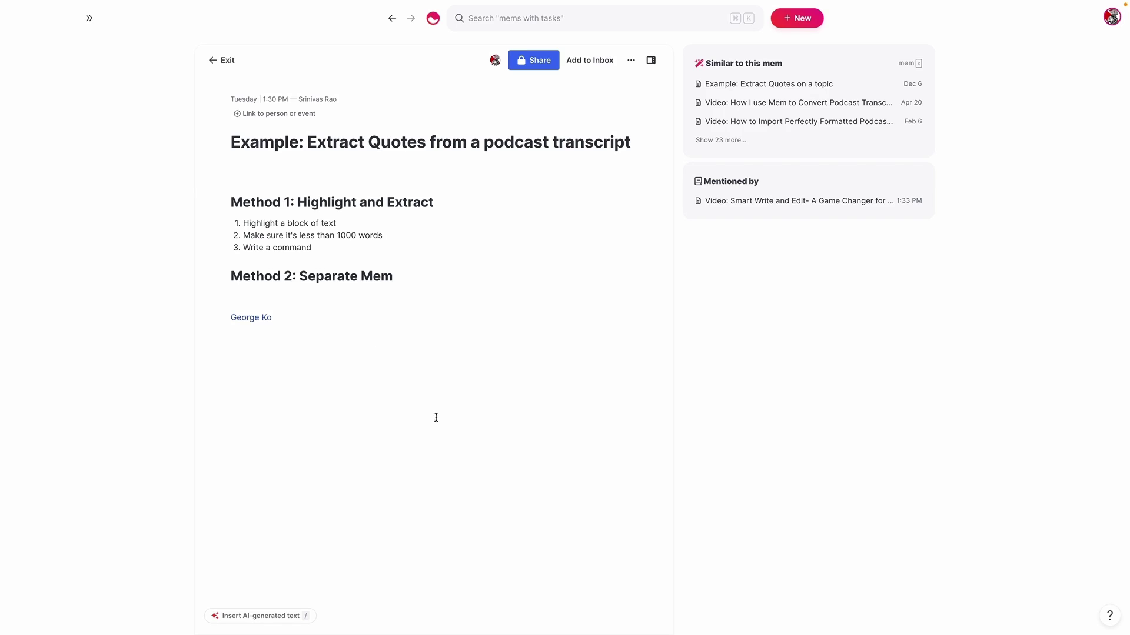
Open the George Ko transcript, select its text, and ask Mem Writer for '10 quotes by George Ko a Twitter Thread'
{"action": "left_click", "coordinate": [257, 320]}
{"action": "triple_click", "coordinate": [649, 142]}
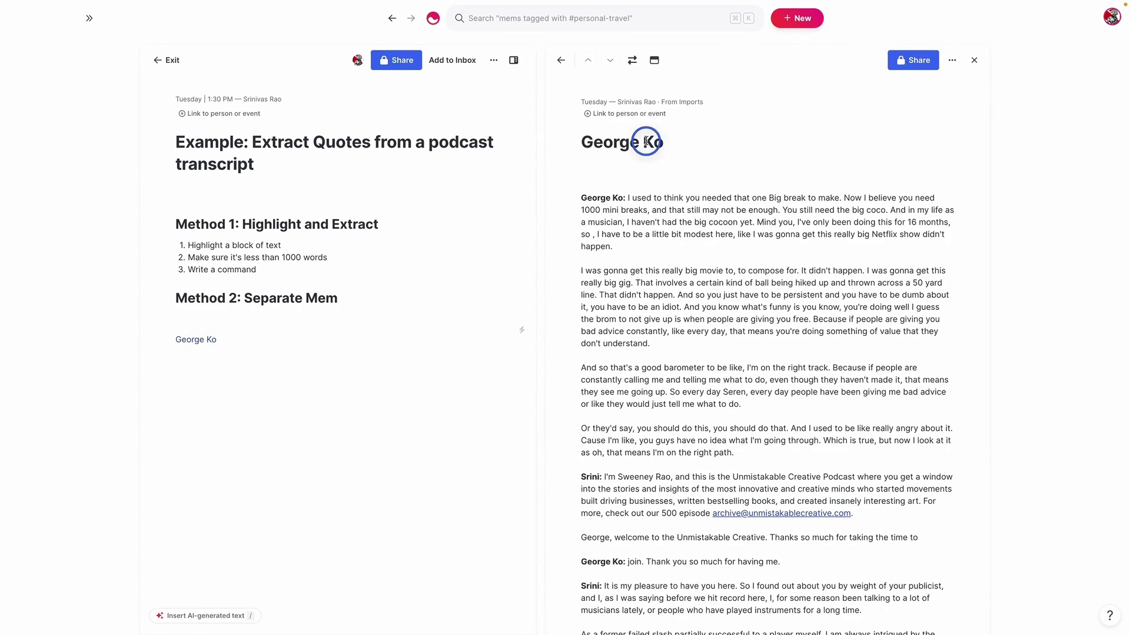
{"action": "left_click", "coordinate": [783, 171]}
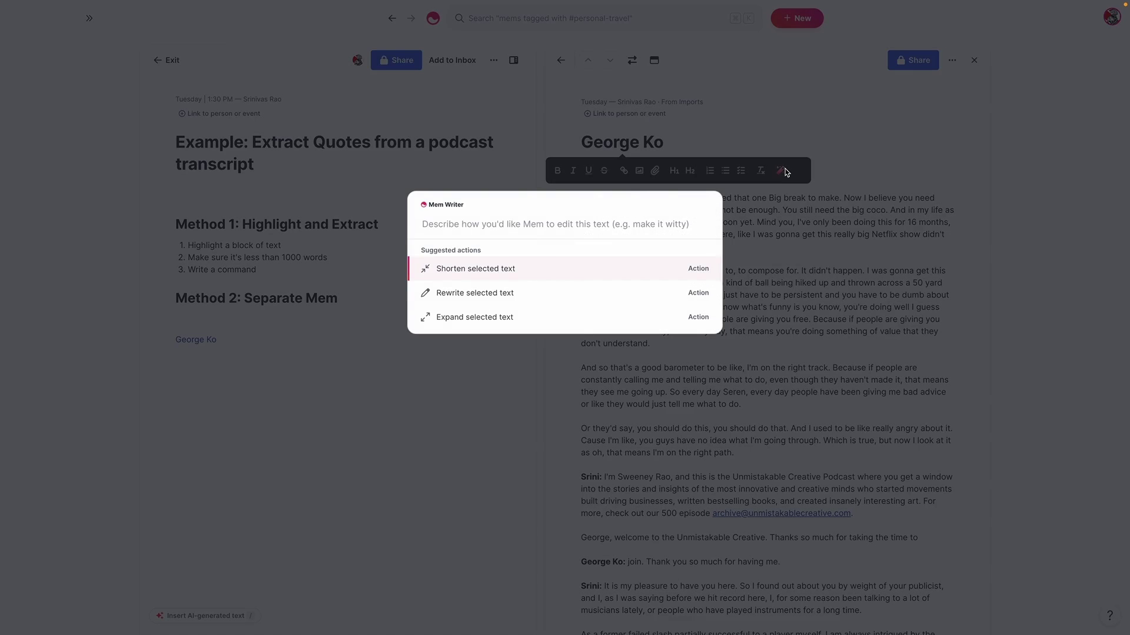
{"action": "type", "text": "10 qu"}
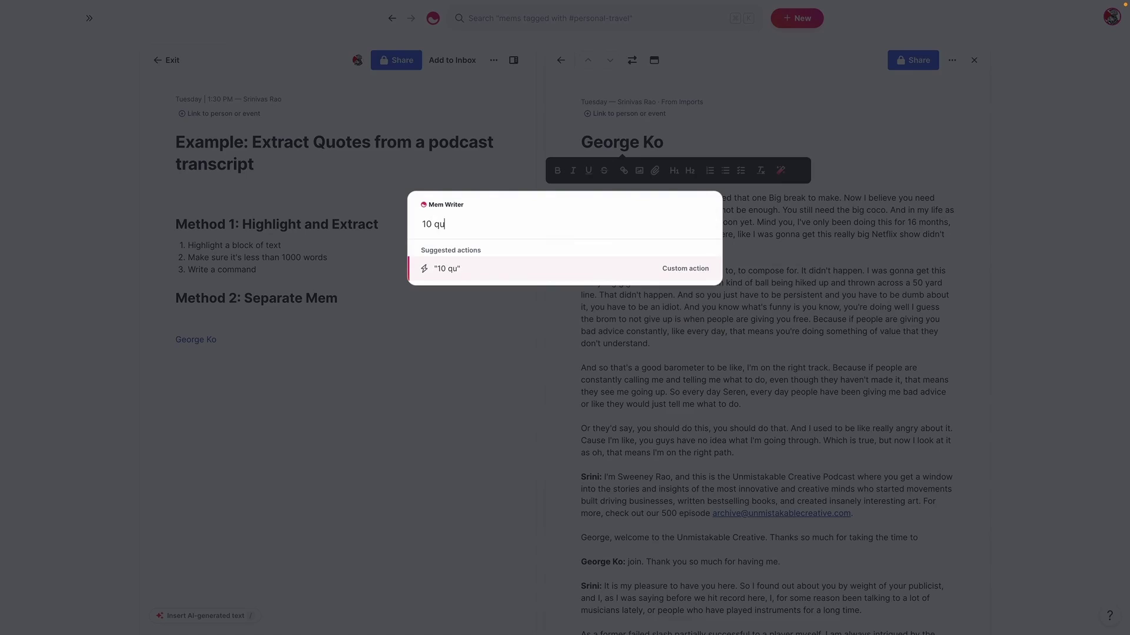
{"action": "type", "text": "otes by George Ko"}
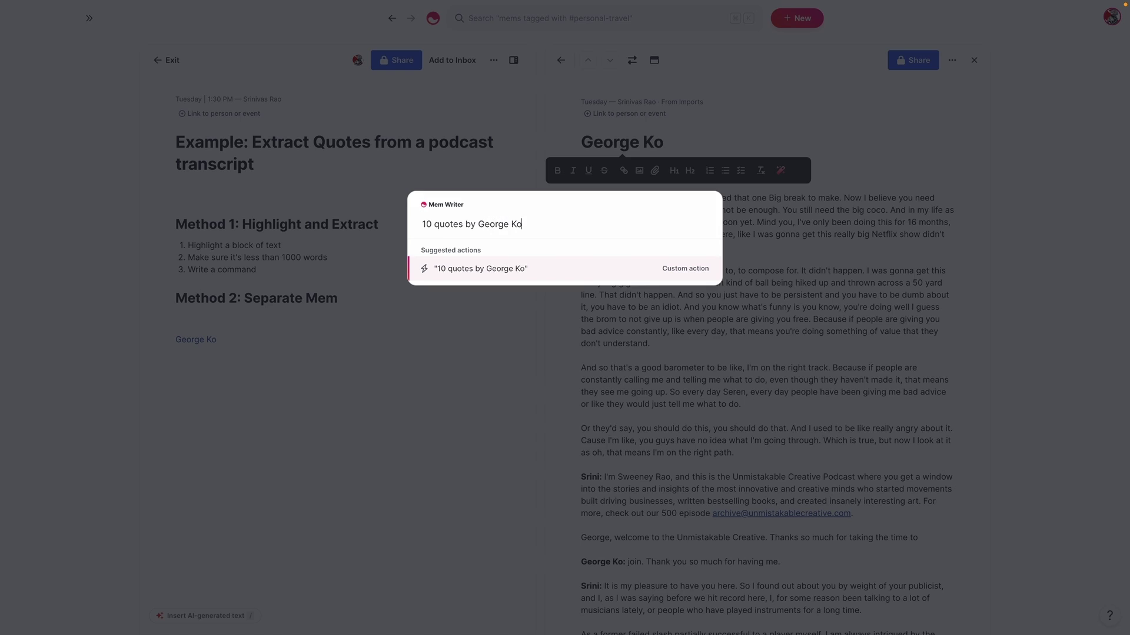
{"action": "type", "text": " a Twitter Thread"}
Generate the ten George Ko quotes, copy them, and paste them at the top of the transcript
{"action": "key", "text": "Return"}
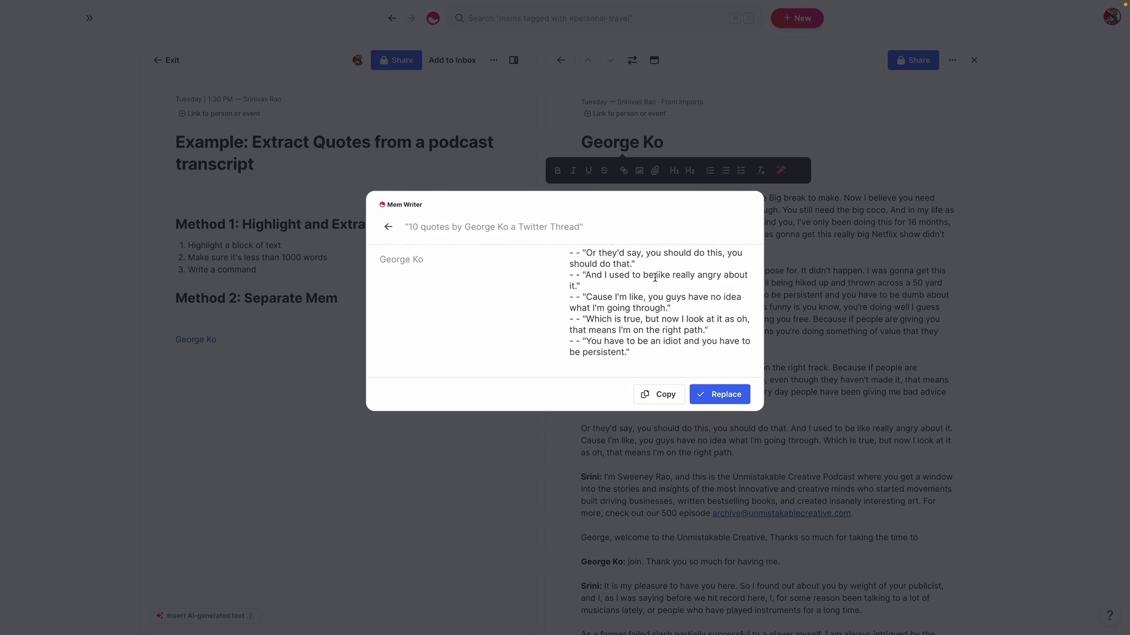
{"action": "scroll", "coordinate": [654, 267], "scroll_direction": "up", "scroll_amount": 5}
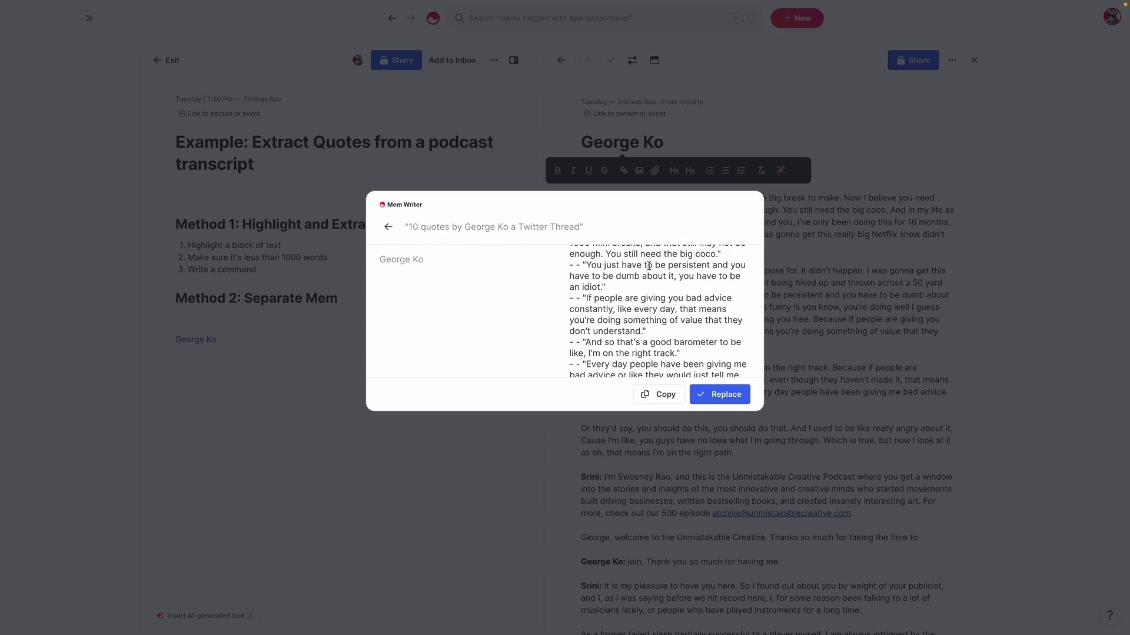
{"action": "scroll", "coordinate": [650, 276], "scroll_direction": "up", "scroll_amount": 3}
{"action": "scroll", "coordinate": [645, 325], "scroll_direction": "down", "scroll_amount": 5}
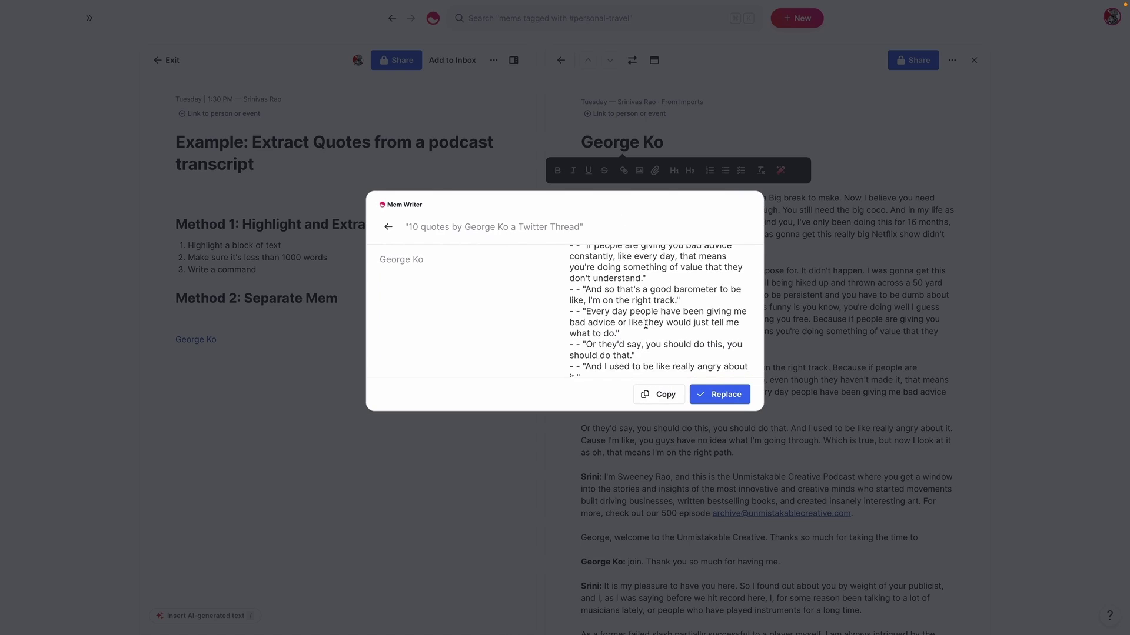
{"action": "left_click", "coordinate": [652, 394]}
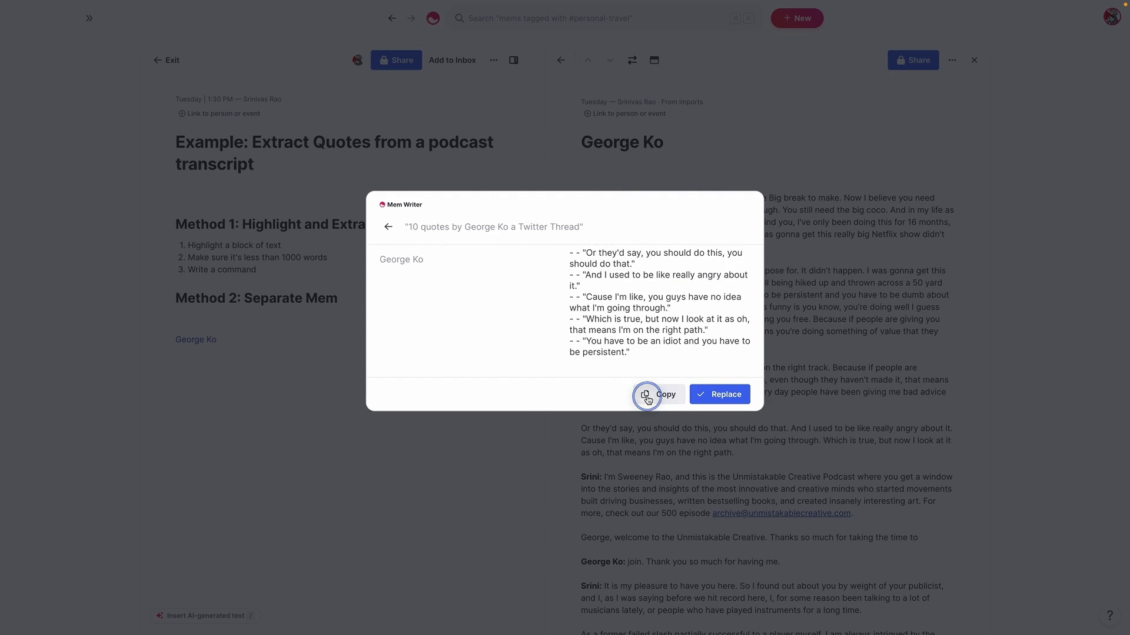
{"action": "left_click", "coordinate": [649, 182]}
{"action": "key", "text": "ctrl+v"}
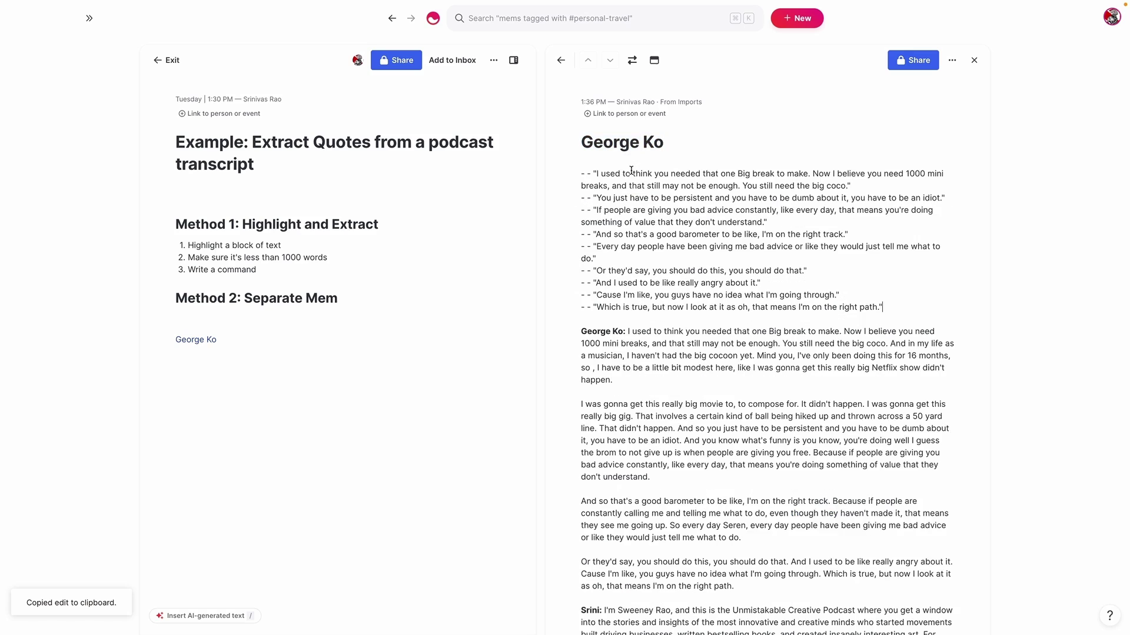
Add a blank line between the quotes and the transcript, then close the transcript pane
{"action": "scroll", "coordinate": [762, 306], "scroll_direction": "down", "scroll_amount": 1}
{"action": "left_click", "coordinate": [760, 297]}
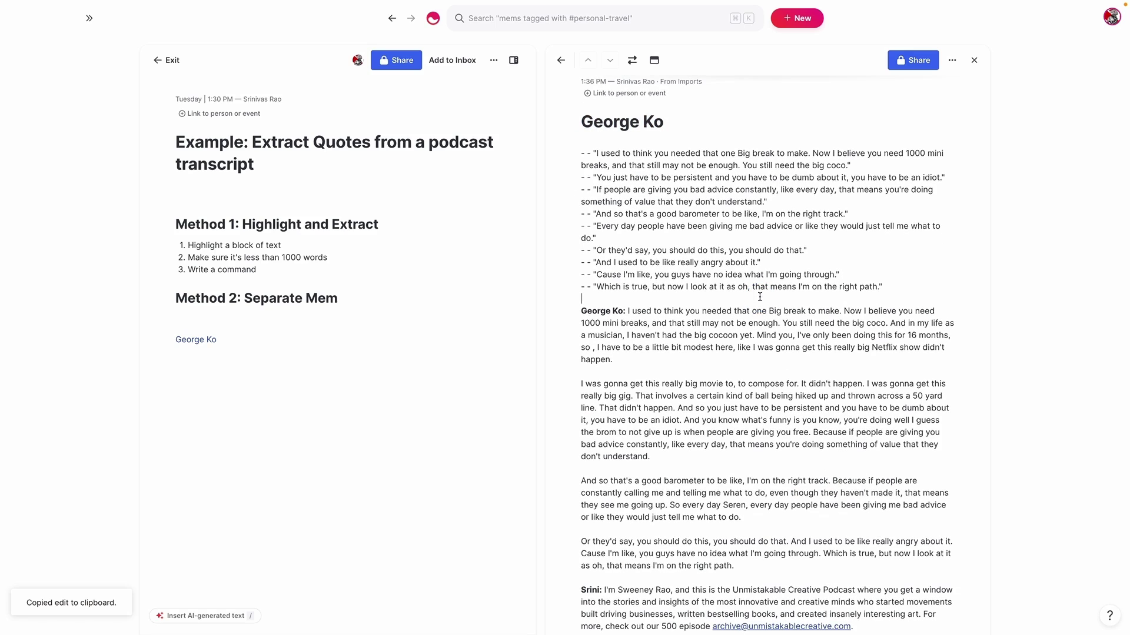
{"action": "key", "text": "Return"}
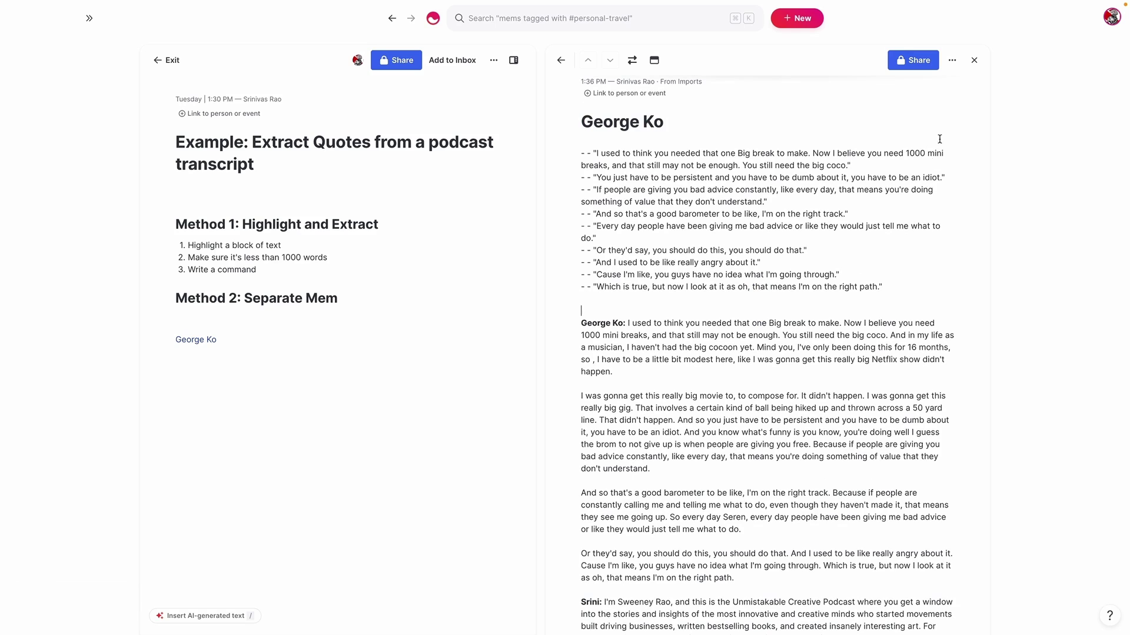
{"action": "left_click", "coordinate": [974, 60]}
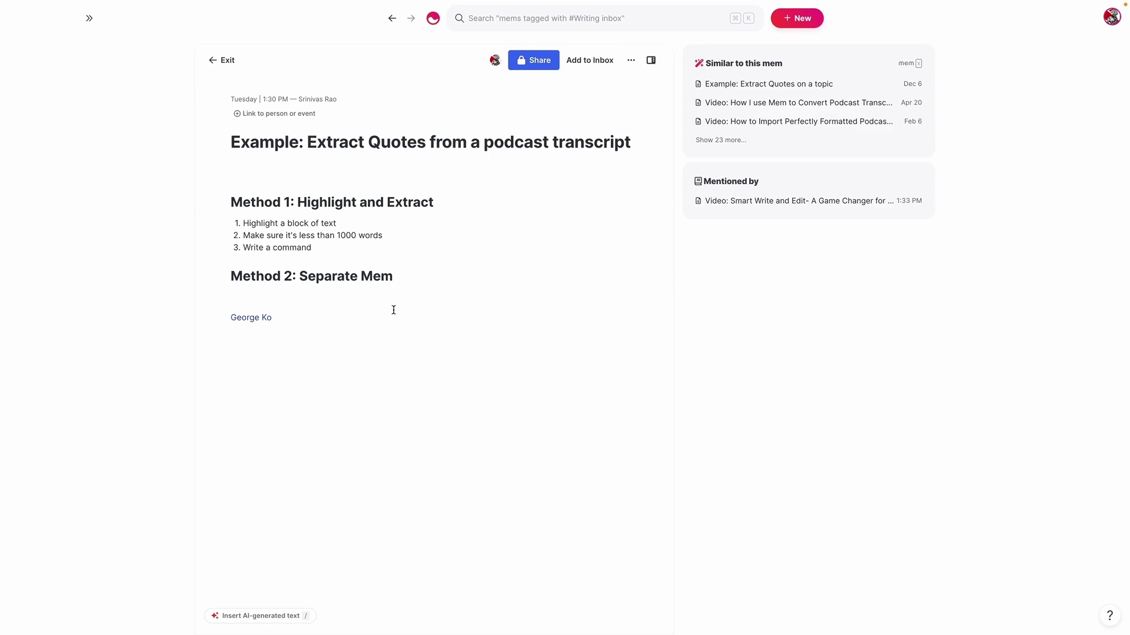
Create a new mem headed 'Quotes from George Ko', linking George Ko as a mention
{"action": "left_click", "coordinate": [377, 297]}
{"action": "key", "text": "super+n"}
{"action": "type", "text": "#"}
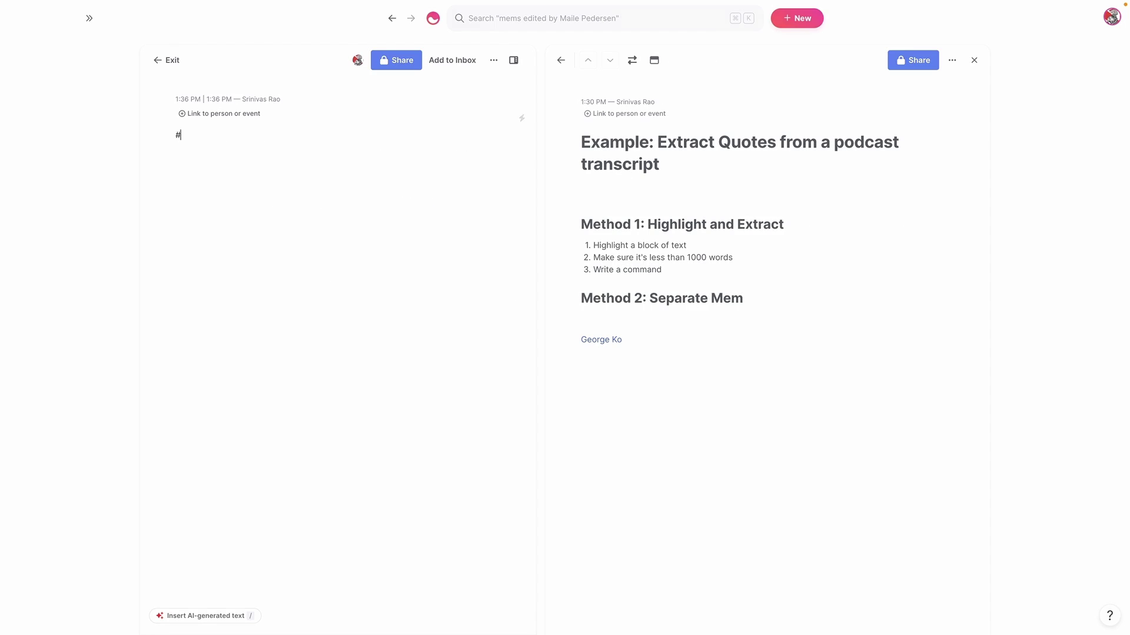
{"action": "type", "text": " Quotes from +Geor"}
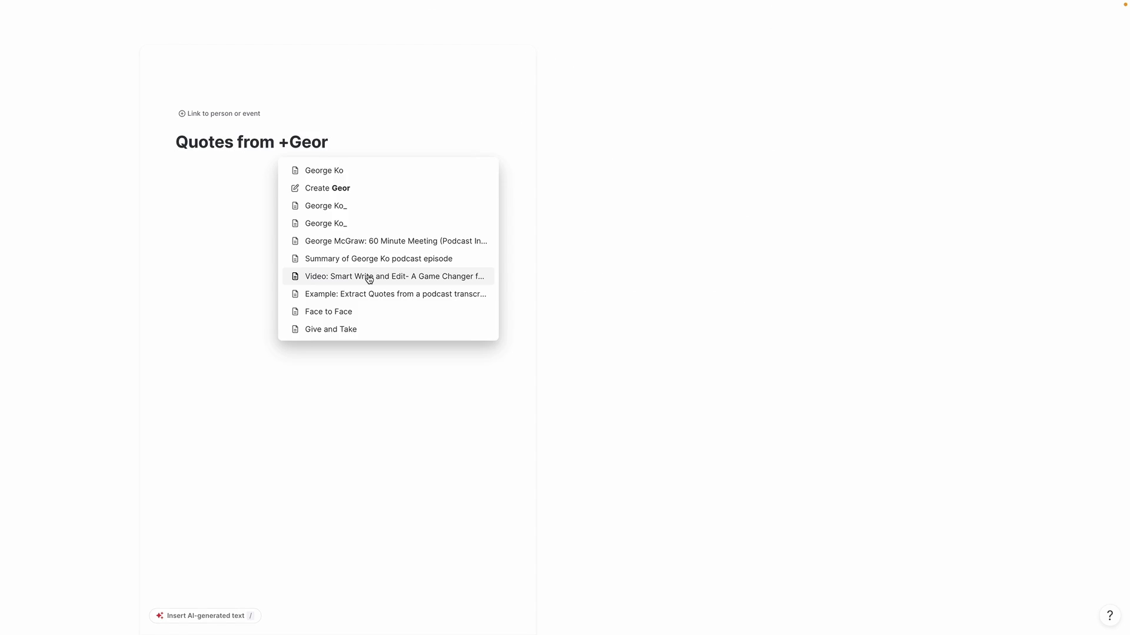
{"action": "type", "text": "ge Ko"}
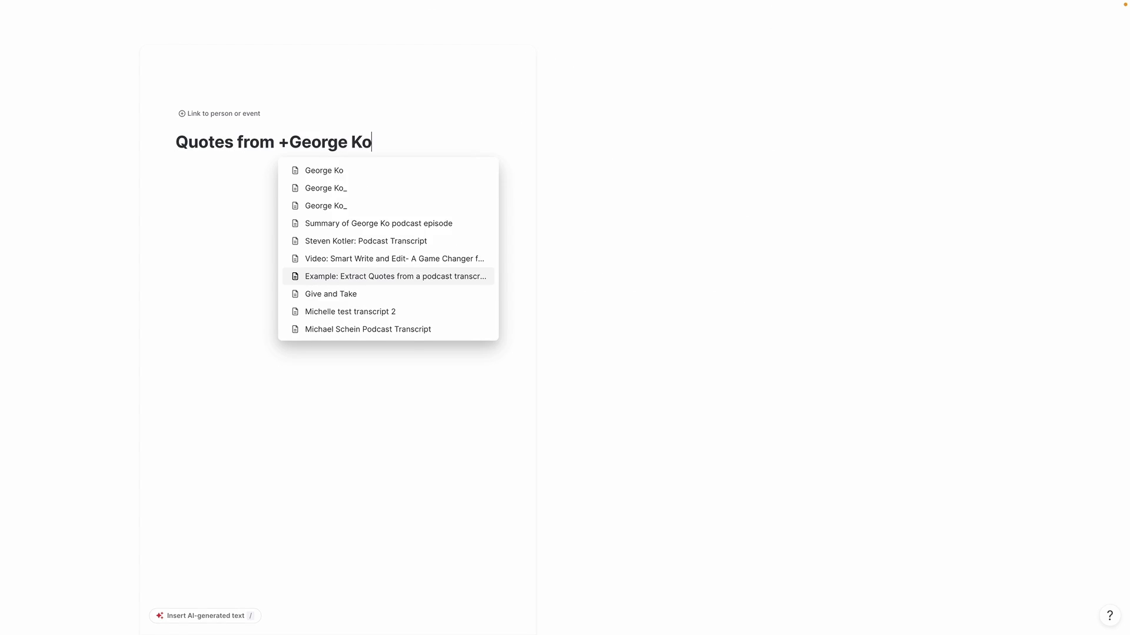
{"action": "key", "text": "Up"}
{"action": "key", "text": "Up"}
{"action": "key", "text": "Up"}
{"action": "key", "text": "Up"}
{"action": "key", "text": "Up"}
{"action": "key", "text": "Up"}
{"action": "key", "text": "Return"}
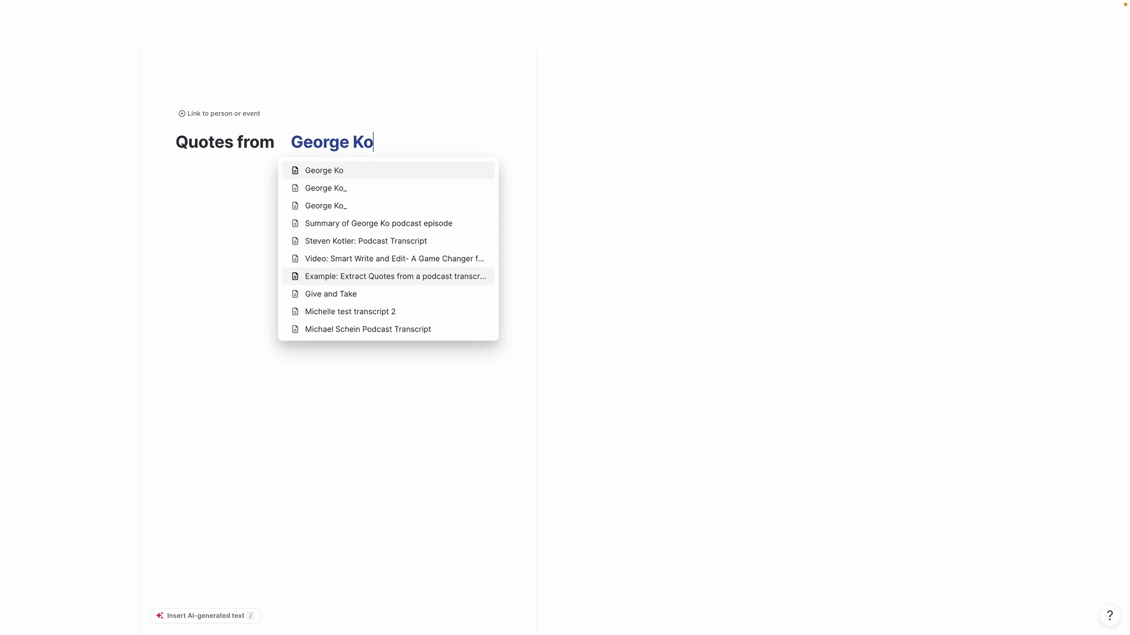
{"action": "key", "text": "Return"}
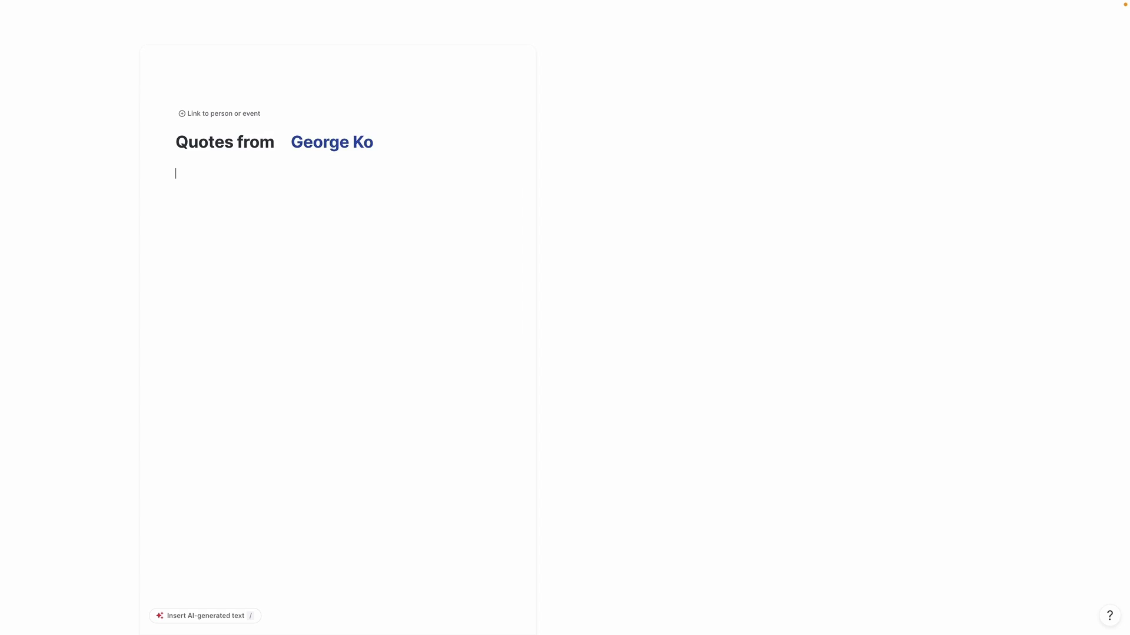
Write the request 'quotes about education by George Ko' and run Smart Write on it
{"action": "type", "text": "qu"}
{"action": "key", "text": "BackSpace"}
{"action": "type", "text": "uotes about education by GE"}
{"action": "key", "text": "BackSpace"}
{"action": "key", "text": "BackSpace"}
{"action": "type", "text": "GEor"}
{"action": "key", "text": "BackSpace"}
{"action": "key", "text": "BackSpace"}
{"action": "key", "text": "BackSpace"}
{"action": "type", "text": "eorge Ko"}
{"action": "key", "text": "Return"}
{"action": "type", "text": "/wr"}
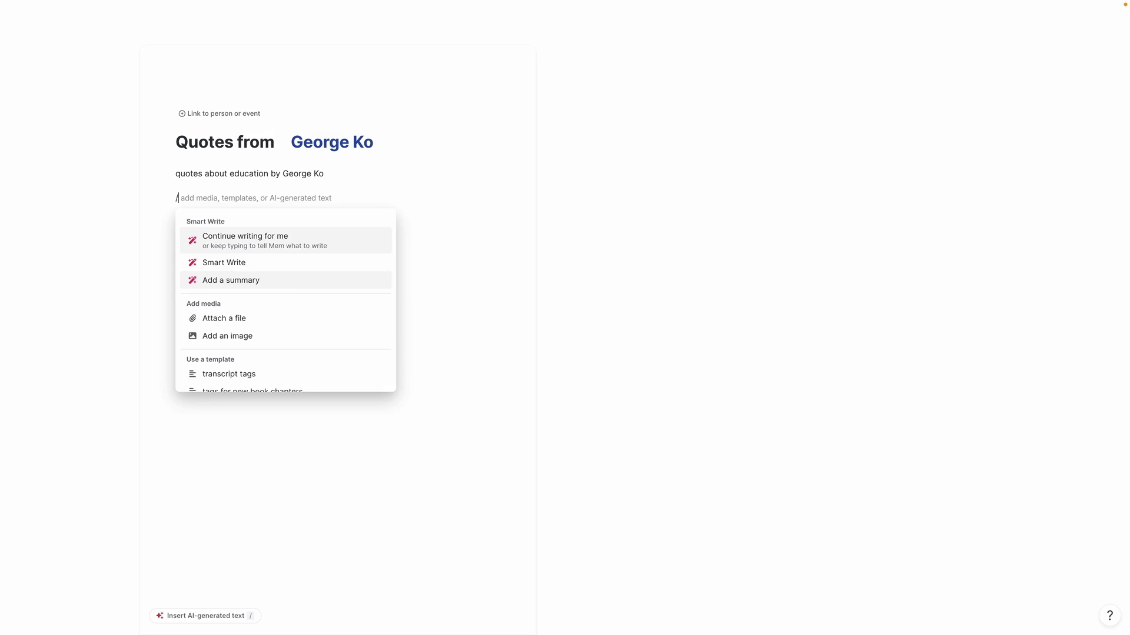
{"action": "key", "text": "Down"}
{"action": "key", "text": "Down"}
{"action": "key", "text": "Down"}
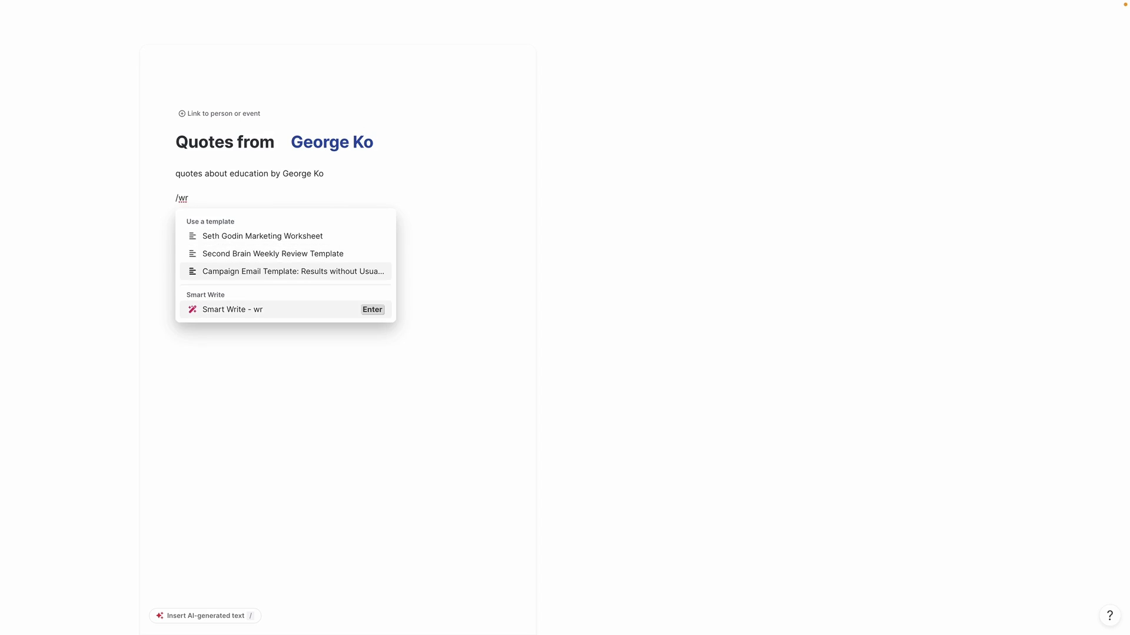
{"action": "key", "text": "Return"}
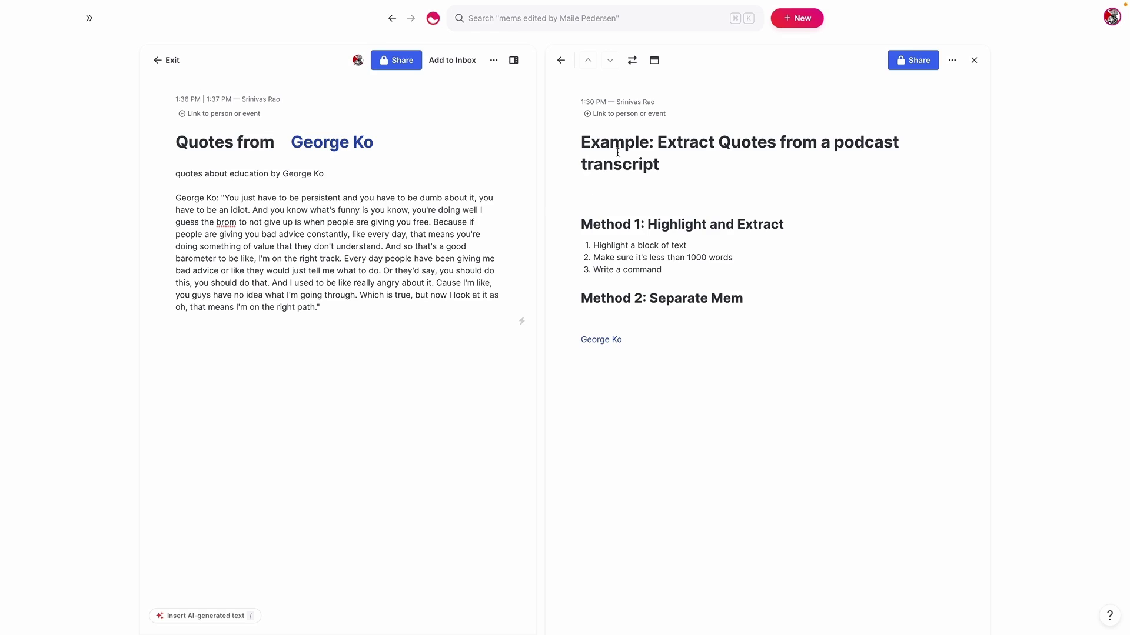
Reopen the 'Video: Smart Write and Edit' mem from recent mems
{"action": "left_click", "coordinate": [565, 23]}
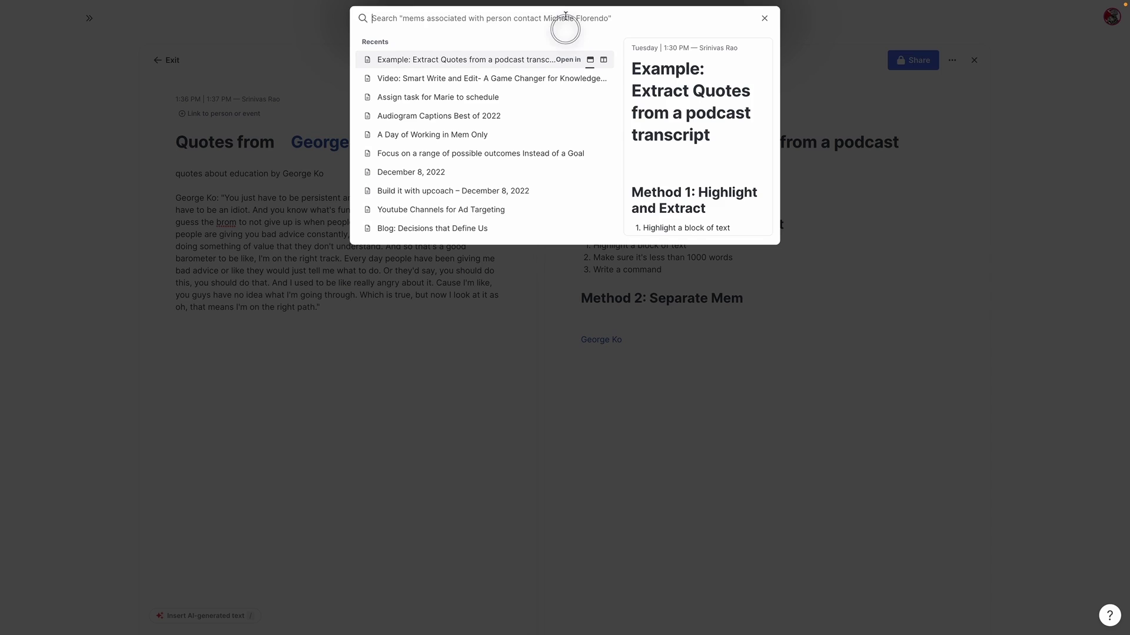
{"action": "left_click", "coordinate": [521, 82]}
{"action": "scroll", "coordinate": [488, 312], "scroll_direction": "down", "scroll_amount": 2}
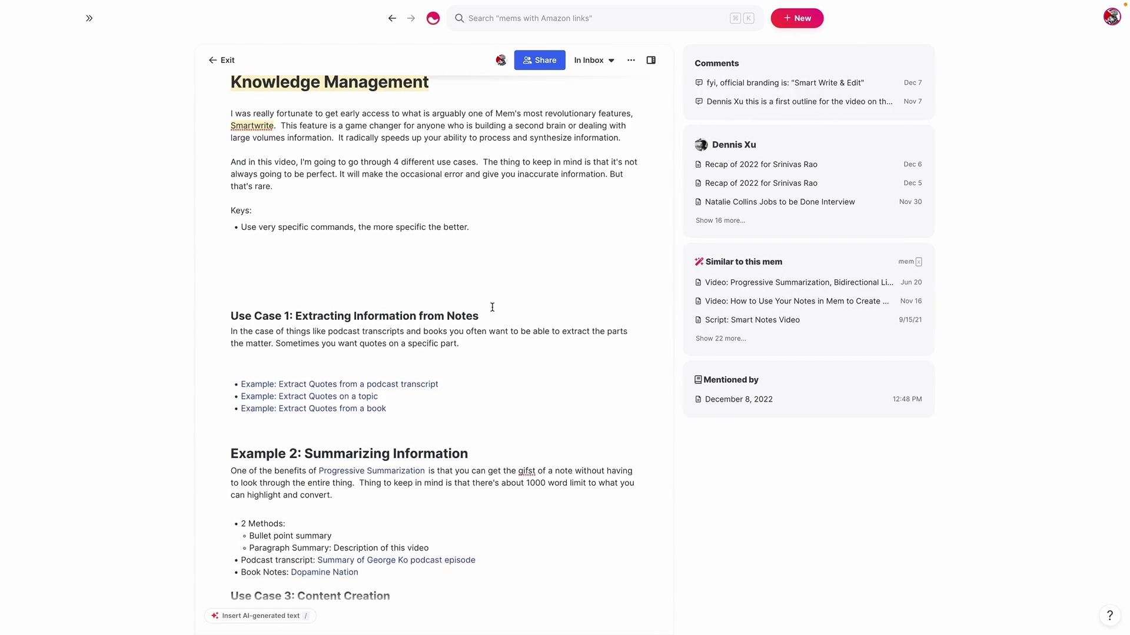
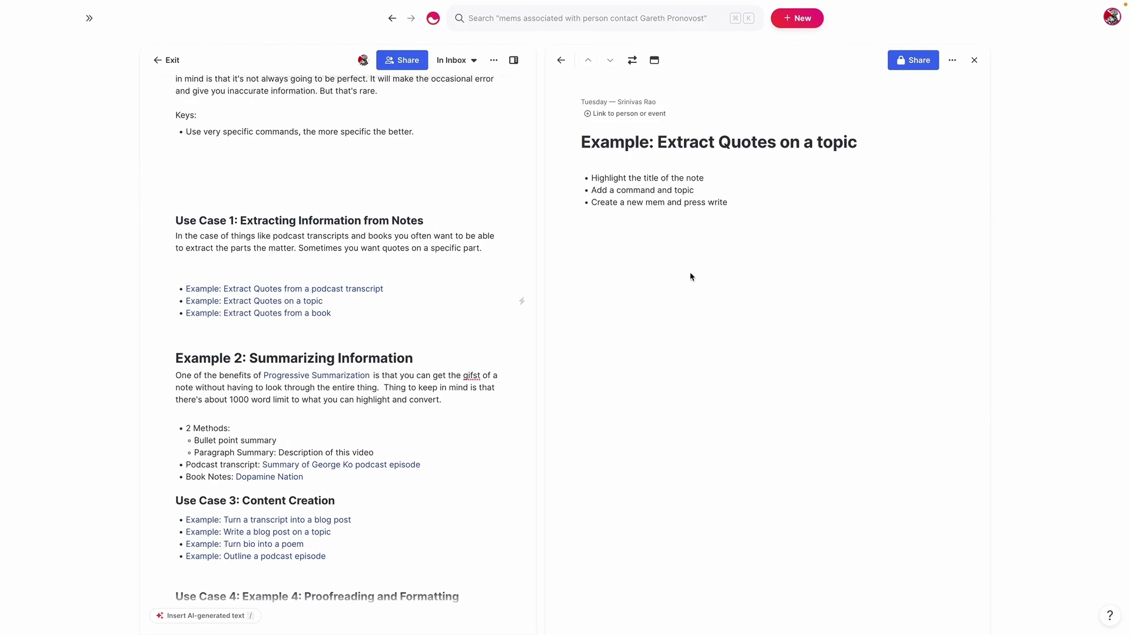
Swap the panes and close the right one, keeping the Extract Quotes on a topic example open
{"action": "left_click", "coordinate": [632, 63]}
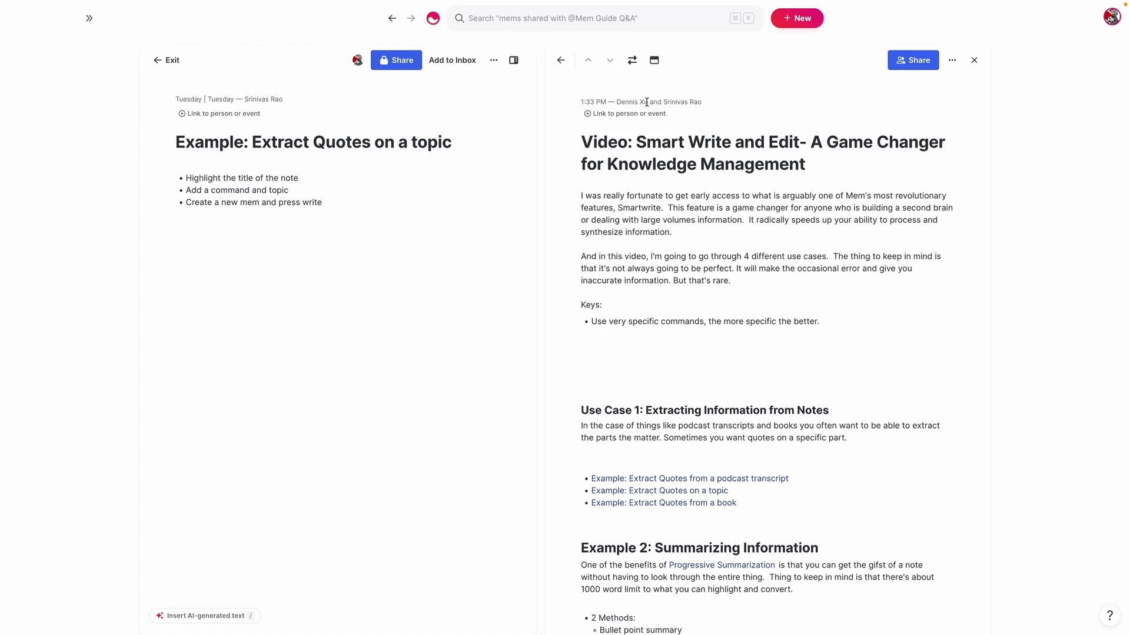
{"action": "left_click", "coordinate": [973, 60]}
{"action": "left_click", "coordinate": [396, 273]}
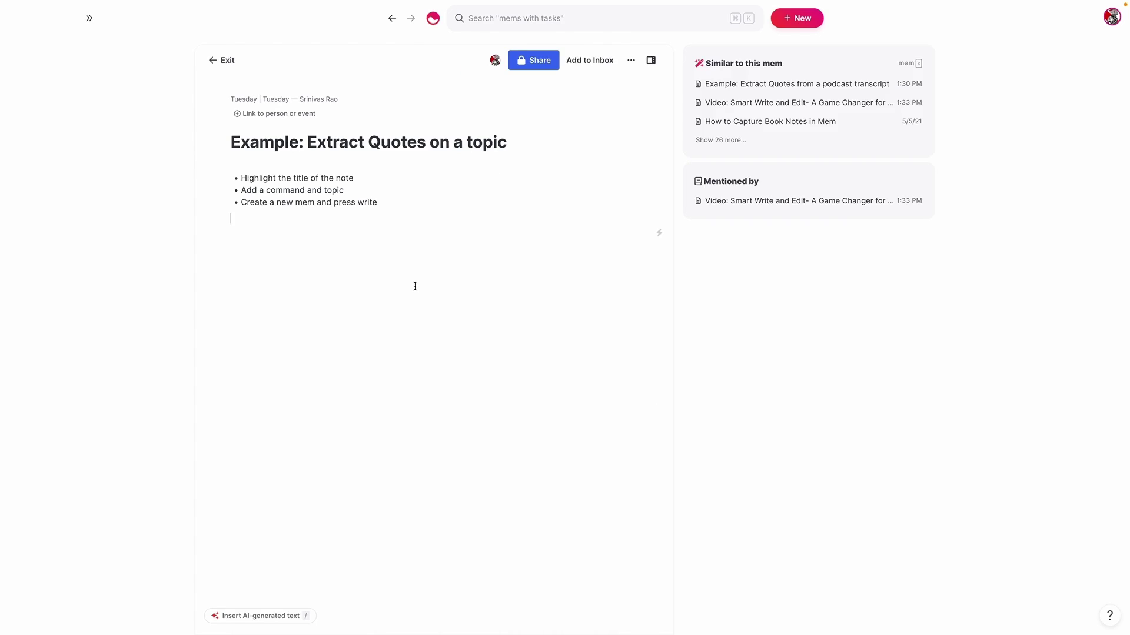
Create a new mem titled 'Notes on Cognitive Biases'
{"action": "key", "text": "super+n"}
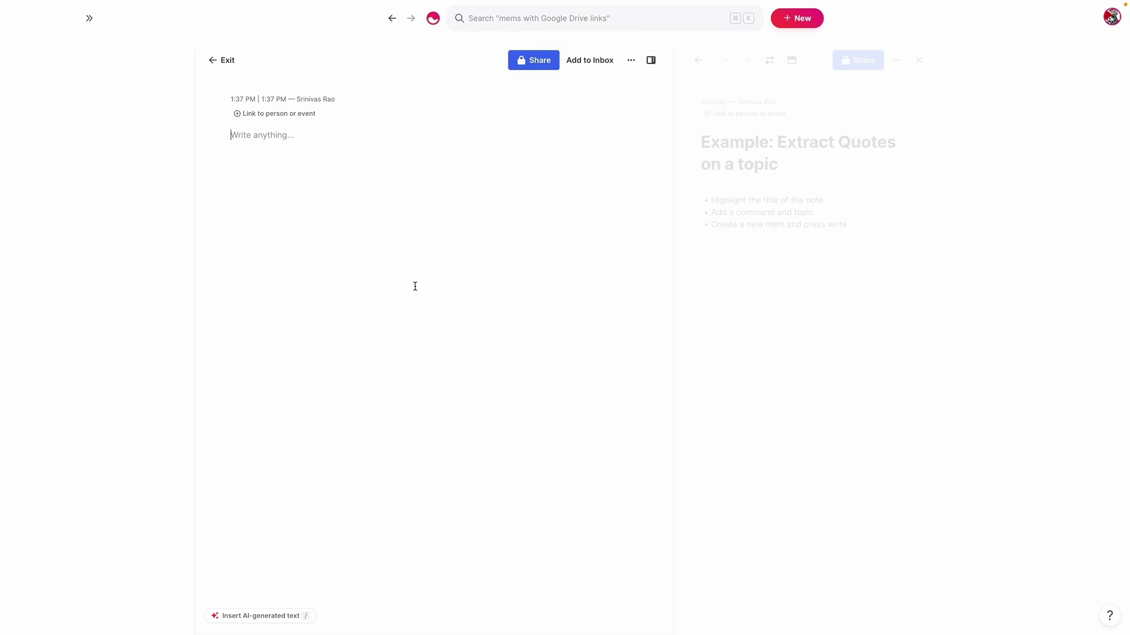
{"action": "type", "text": "Notes on Cognitive Biases"}
{"action": "left_click", "coordinate": [363, 146]}
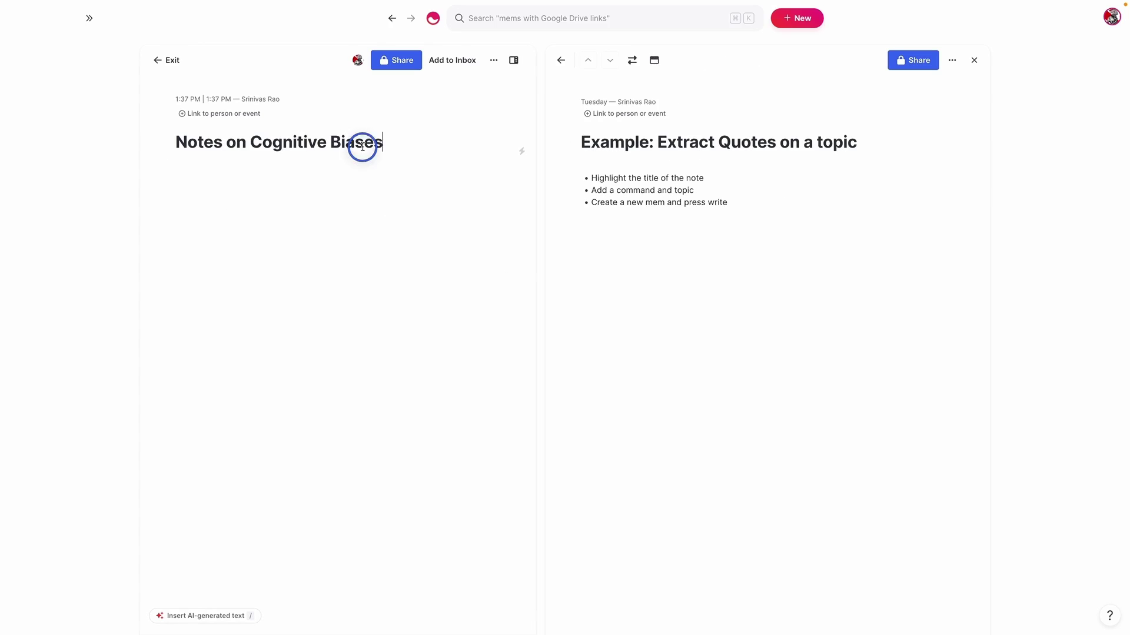
Prompt Smart Write on the title with '10 key ideas about Cognitive biases'
{"action": "triple_click", "coordinate": [363, 147]}
{"action": "left_click", "coordinate": [383, 171]}
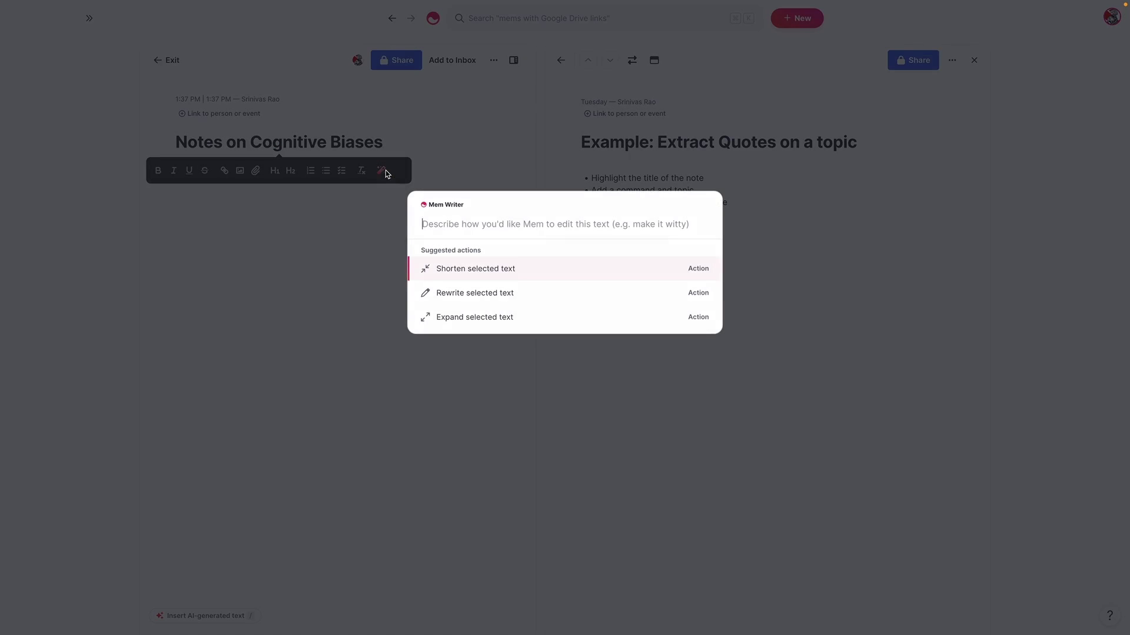
{"action": "type", "text": "10 key i"}
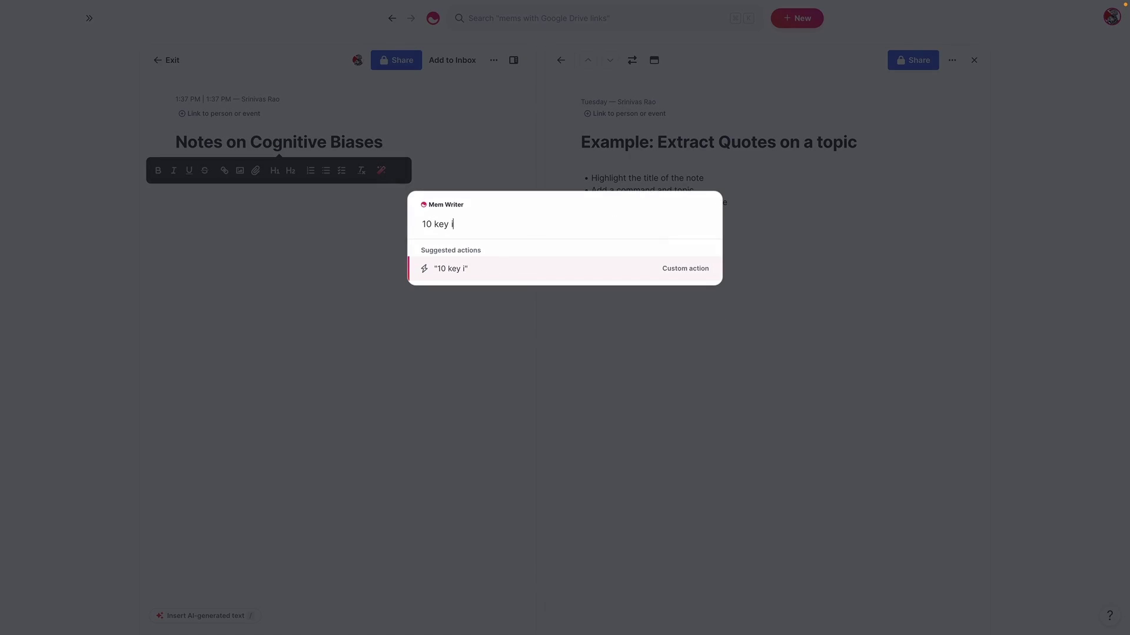
{"action": "type", "text": "deas about Cogntive"}
{"action": "key", "text": "BackSpace"}
{"action": "key", "text": "BackSpace"}
{"action": "key", "text": "BackSpace"}
{"action": "key", "text": "BackSpace"}
{"action": "key", "text": "BackSpace"}
{"action": "type", "text": "iot"}
{"action": "key", "text": "BackSpace"}
{"action": "key", "text": "BackSpace"}
{"action": "type", "text": "tive biases"}
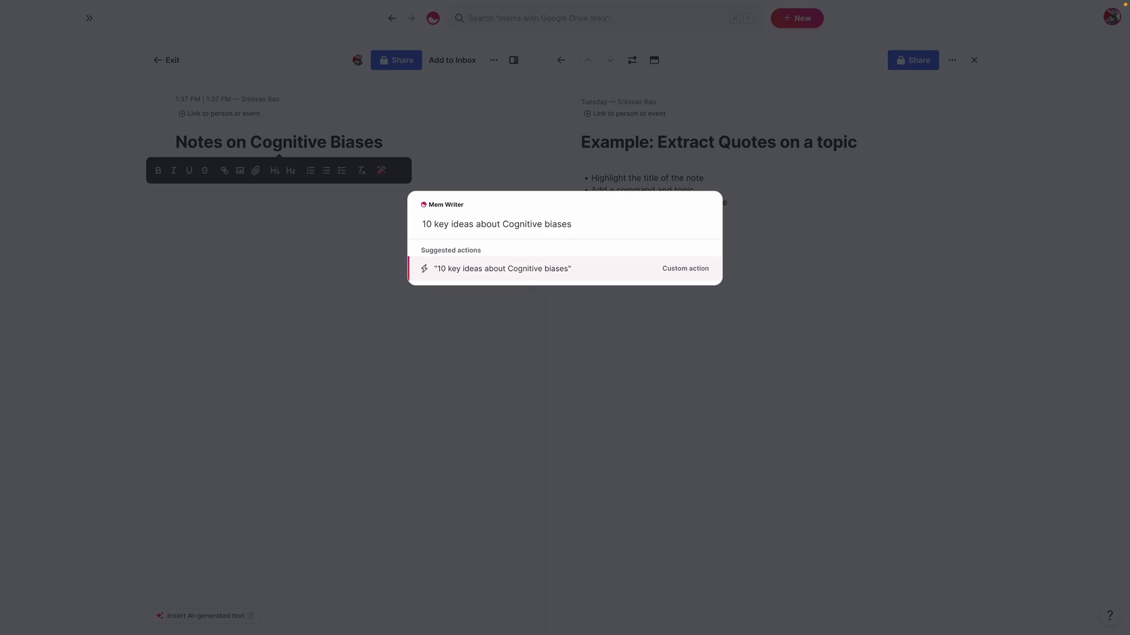
{"action": "key", "text": "Return"}
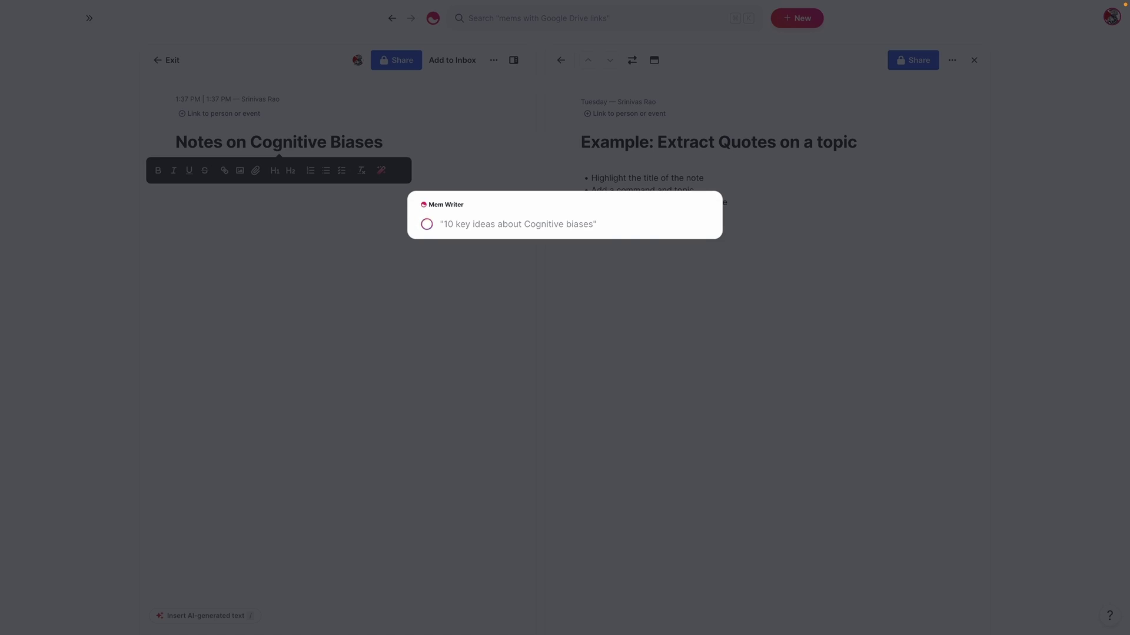
{"action": "scroll", "coordinate": [651, 261], "scroll_direction": "down", "scroll_amount": 5}
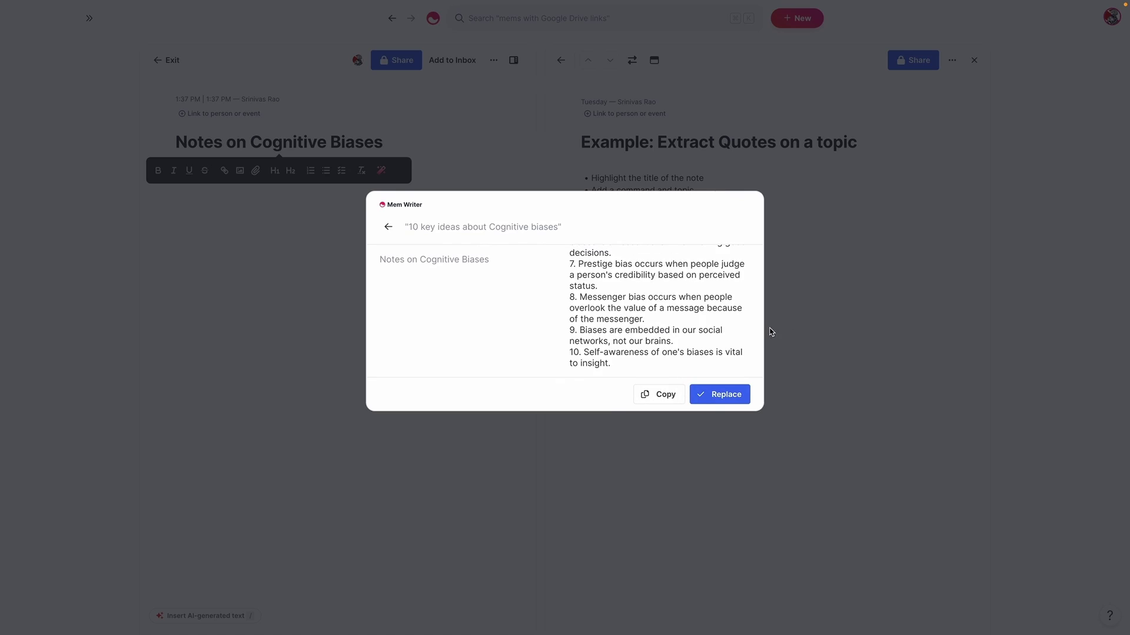
Copy the generated numbered list and paste it on a new line under the title
{"action": "left_click", "coordinate": [661, 393]}
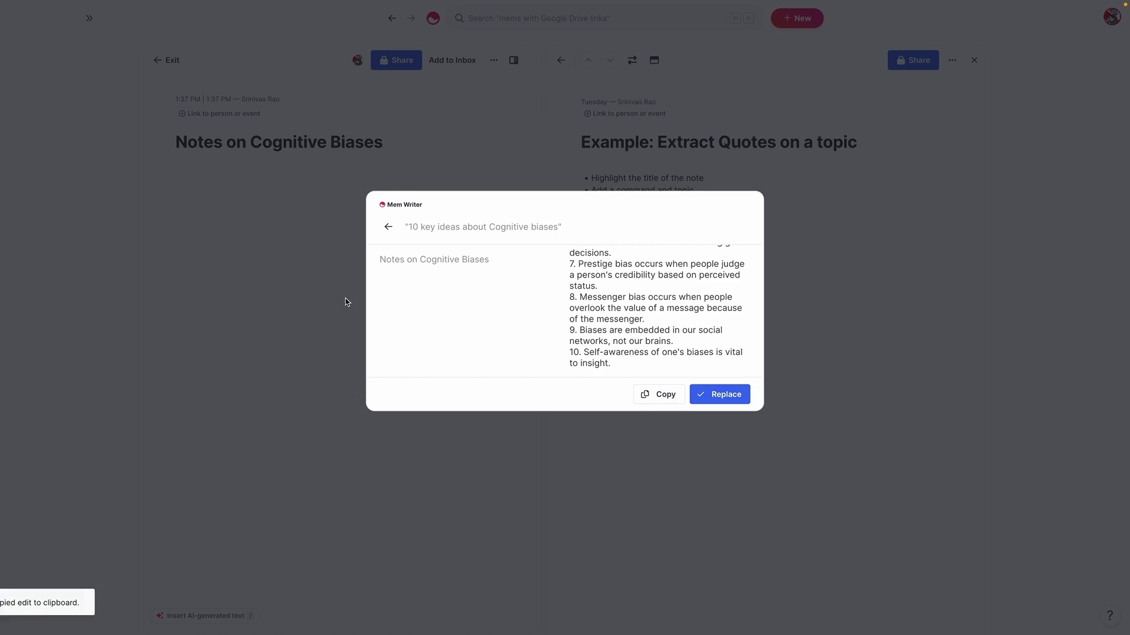
{"action": "left_click", "coordinate": [348, 300]}
{"action": "left_click", "coordinate": [213, 150]}
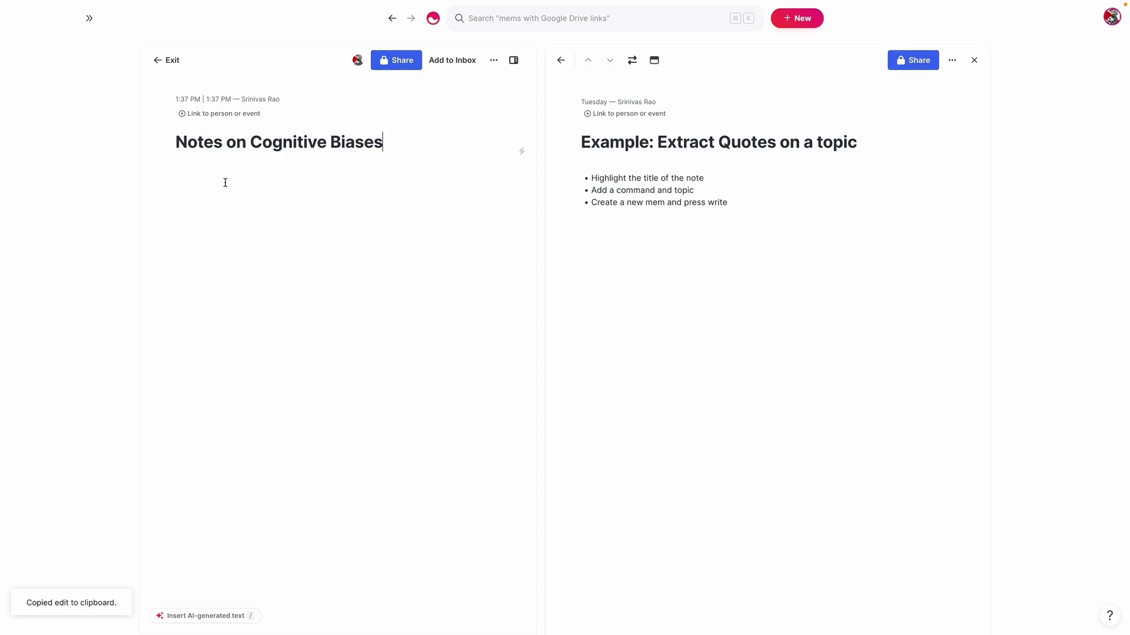
{"action": "key", "text": "Return"}
{"action": "key", "text": "ctrl+v"}
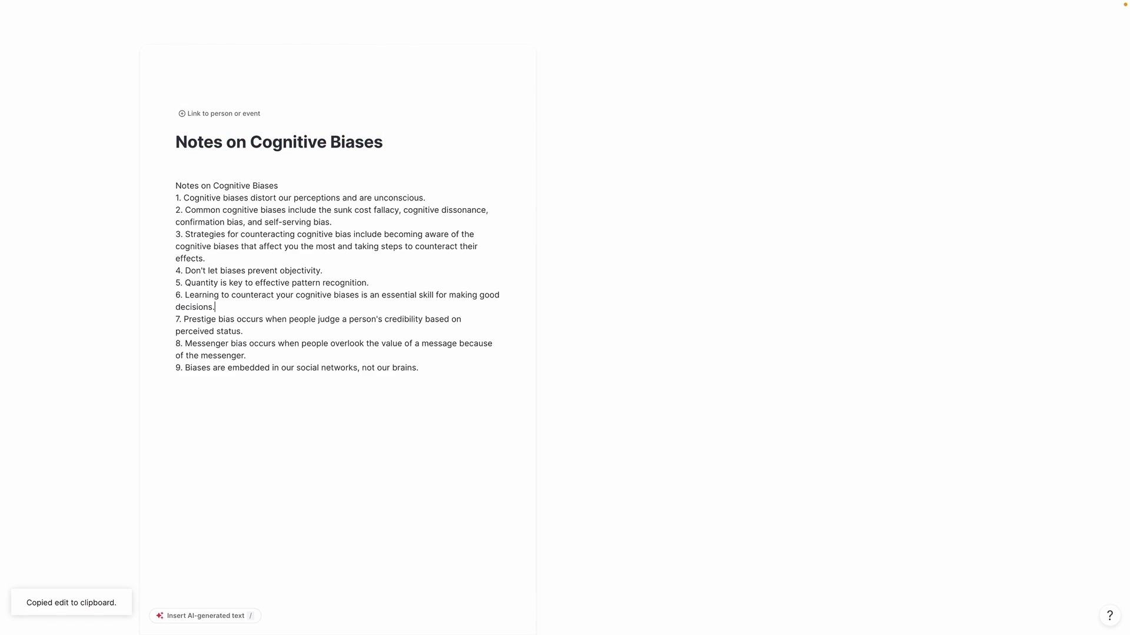
Move the first key idea onto its own line without its 1. numbering
{"action": "left_click", "coordinate": [442, 200]}
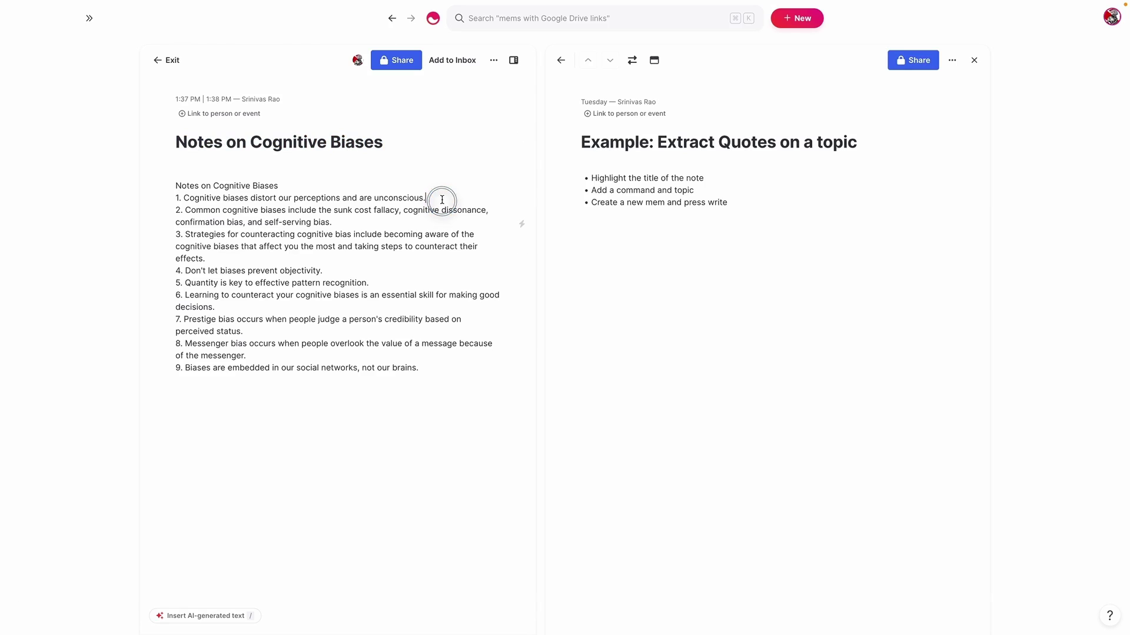
{"action": "key", "text": "Return"}
{"action": "key", "text": "Delete"}
{"action": "key", "text": "Delete"}
{"action": "key", "text": "Return"}
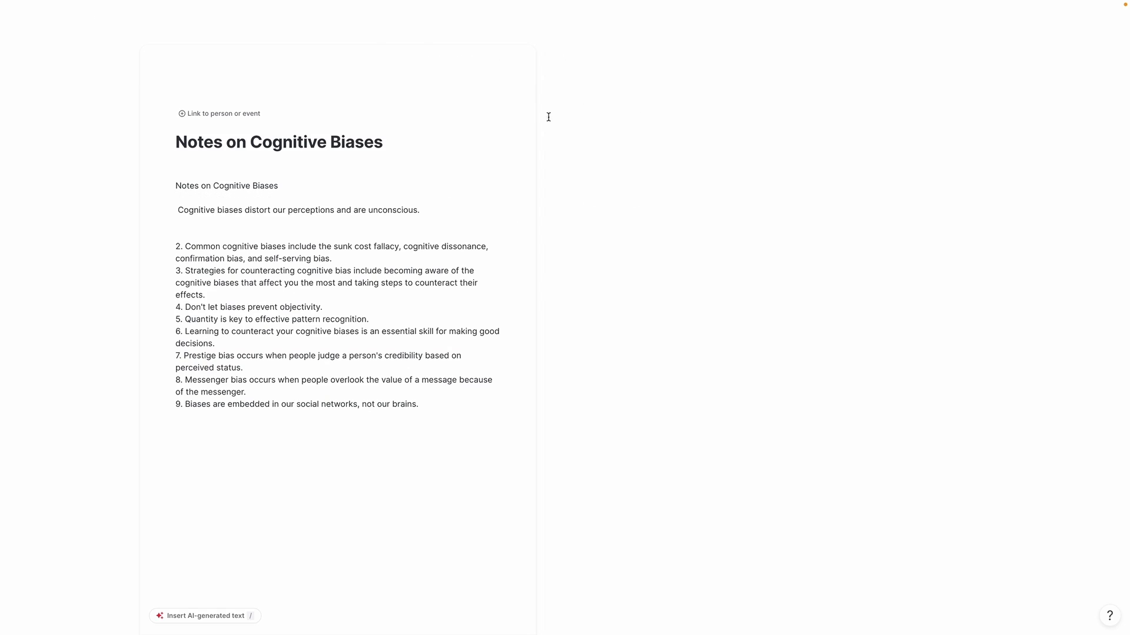
Expand the first idea with Smart Write's Expand selected text and paste the paragraph below it
{"action": "triple_click", "coordinate": [363, 211]}
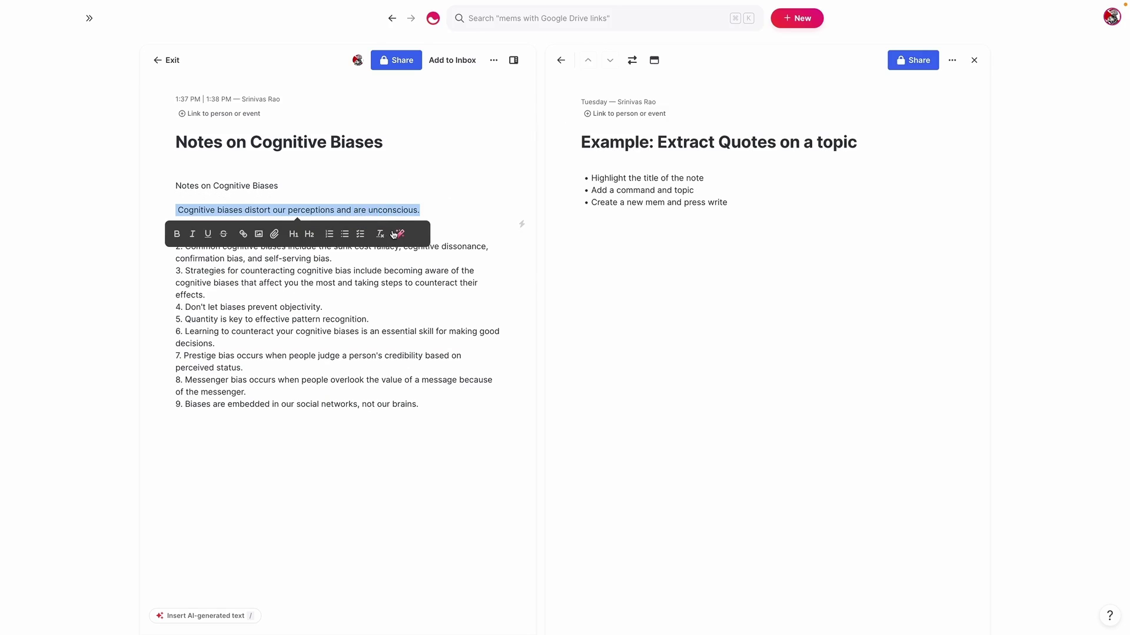
{"action": "left_click", "coordinate": [393, 235]}
{"action": "left_click", "coordinate": [462, 318]}
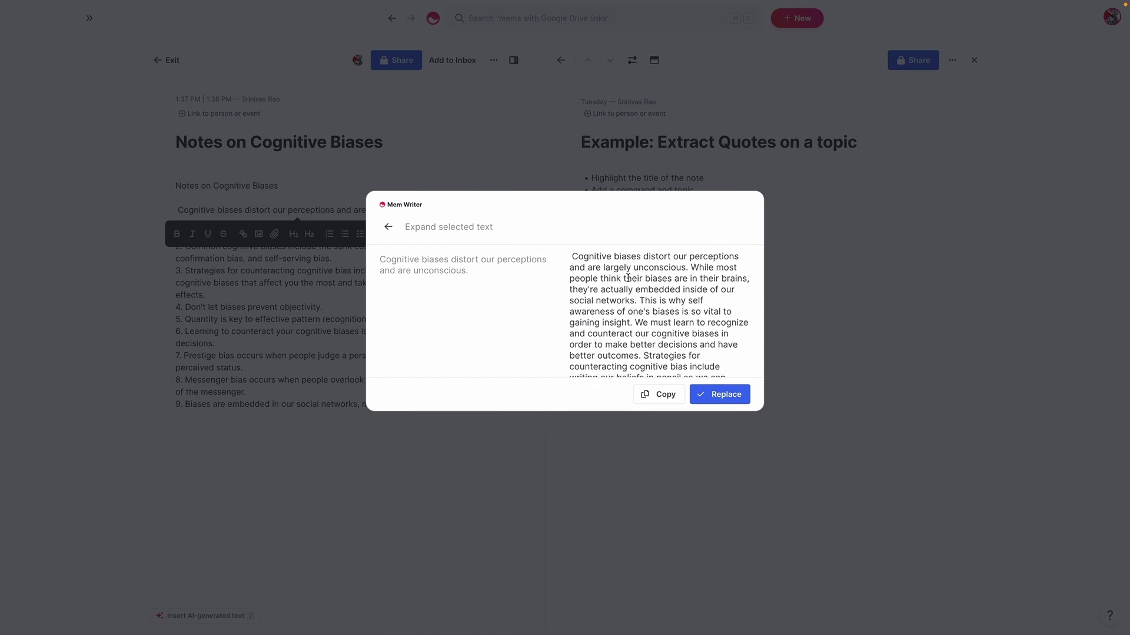
{"action": "left_click", "coordinate": [661, 395]}
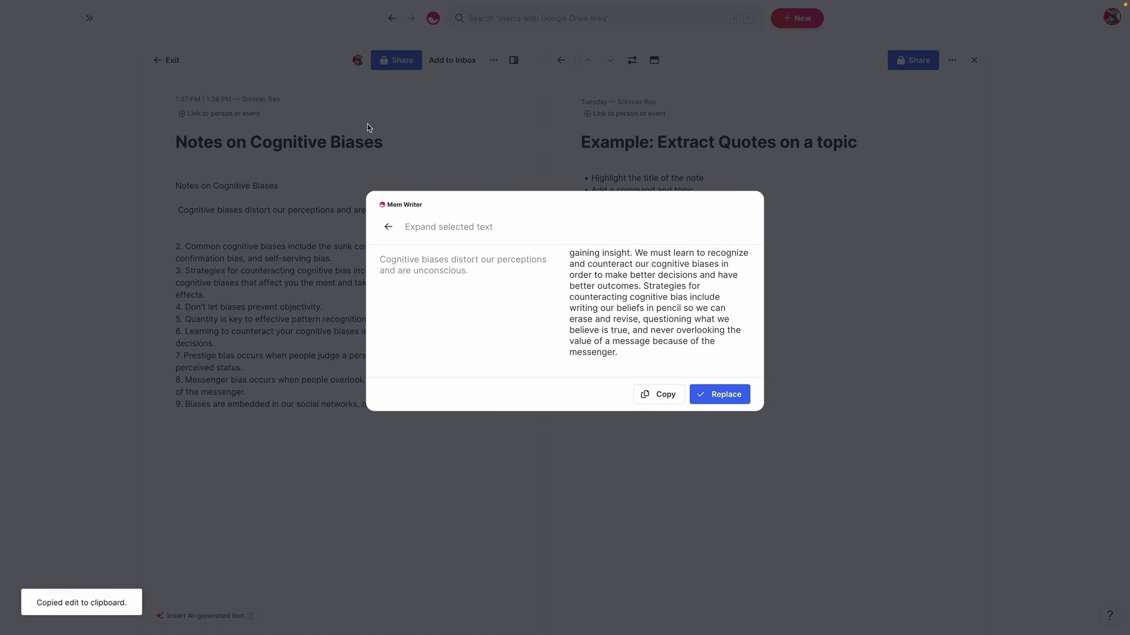
{"action": "key", "text": "Escape"}
{"action": "left_click", "coordinate": [287, 228]}
{"action": "key", "text": "Return"}
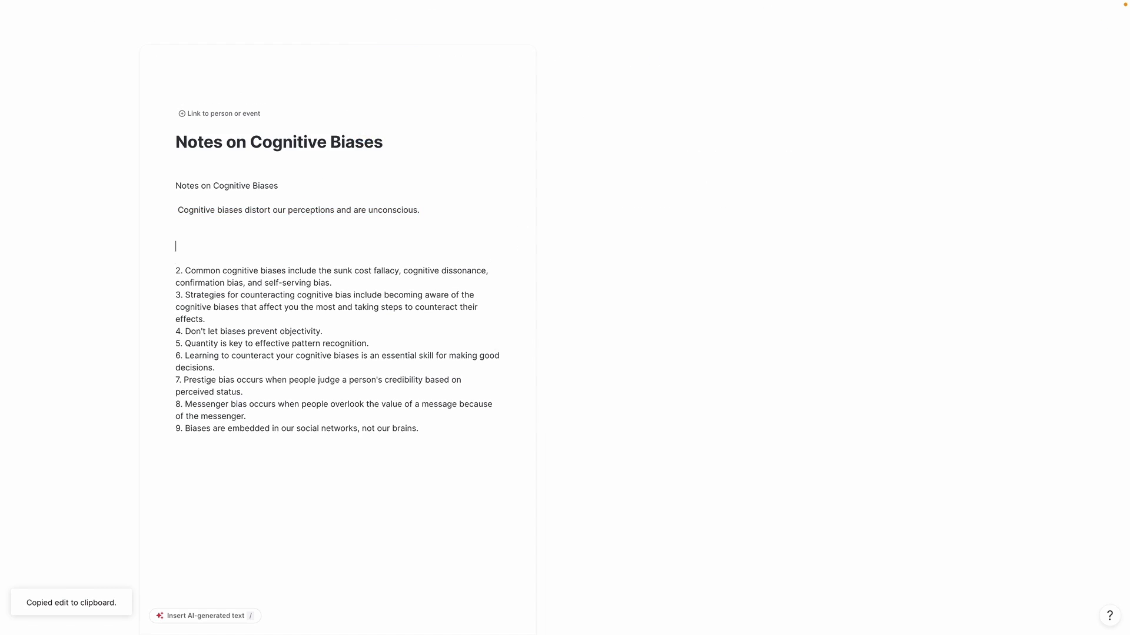
{"action": "key", "text": "super+v"}
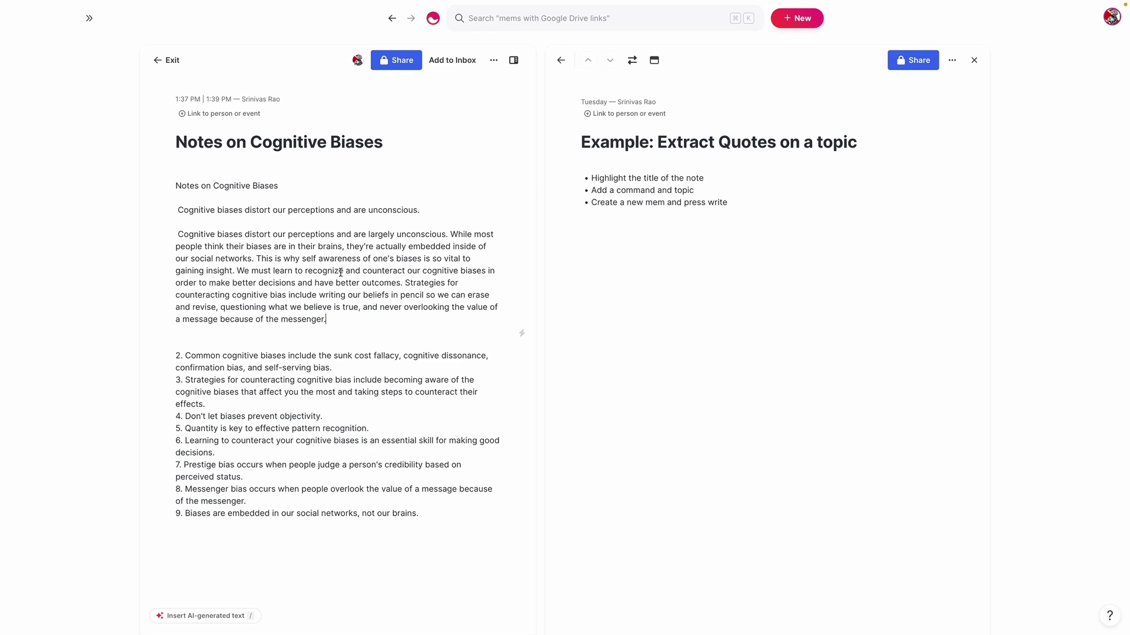
Bring up the Extract Quotes from a book example as the main note, closing the video script note
{"action": "left_click", "coordinate": [541, 18]}
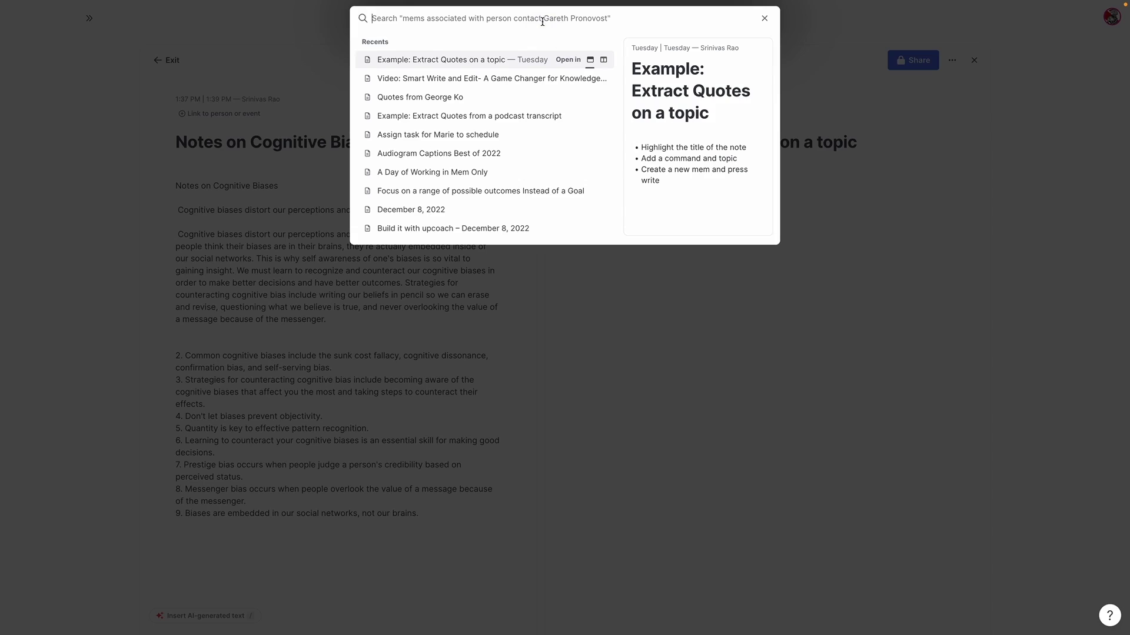
{"action": "left_click", "coordinate": [494, 76]}
{"action": "scroll", "coordinate": [399, 295], "scroll_direction": "down", "scroll_amount": 2}
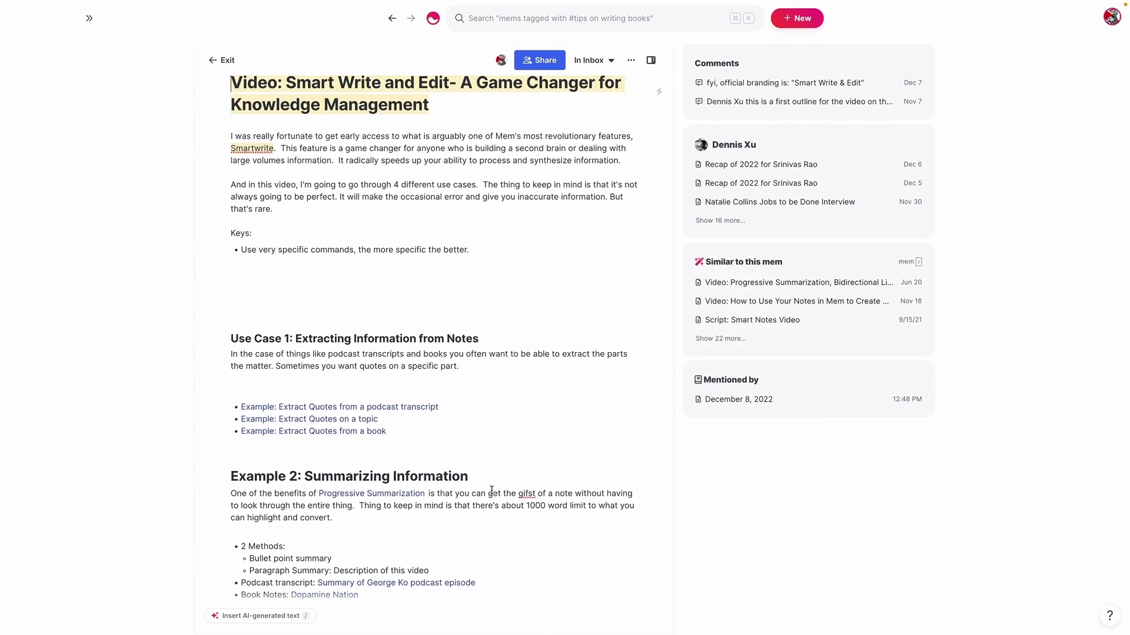
{"action": "left_click", "coordinate": [379, 430]}
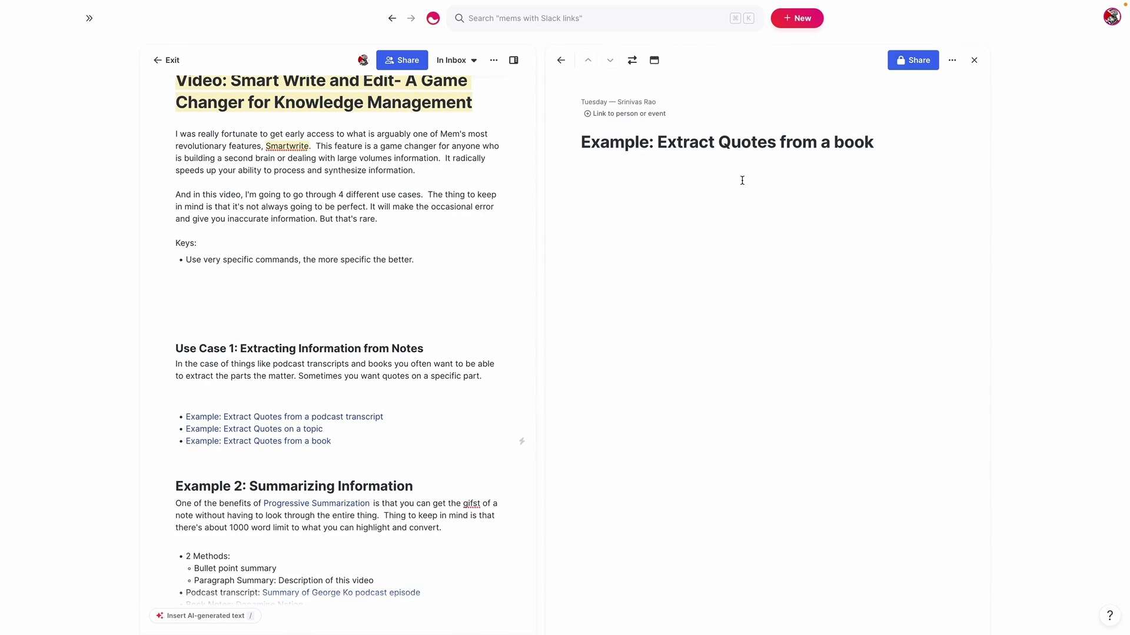
{"action": "left_click", "coordinate": [633, 70]}
{"action": "left_click", "coordinate": [391, 182]}
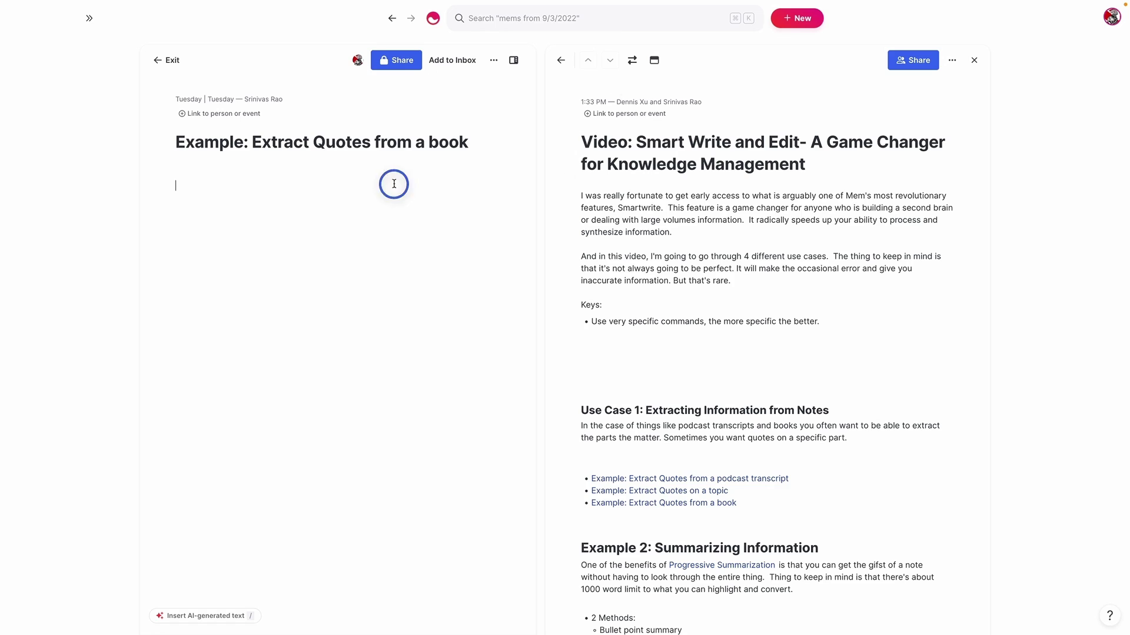
{"action": "left_click", "coordinate": [975, 62]}
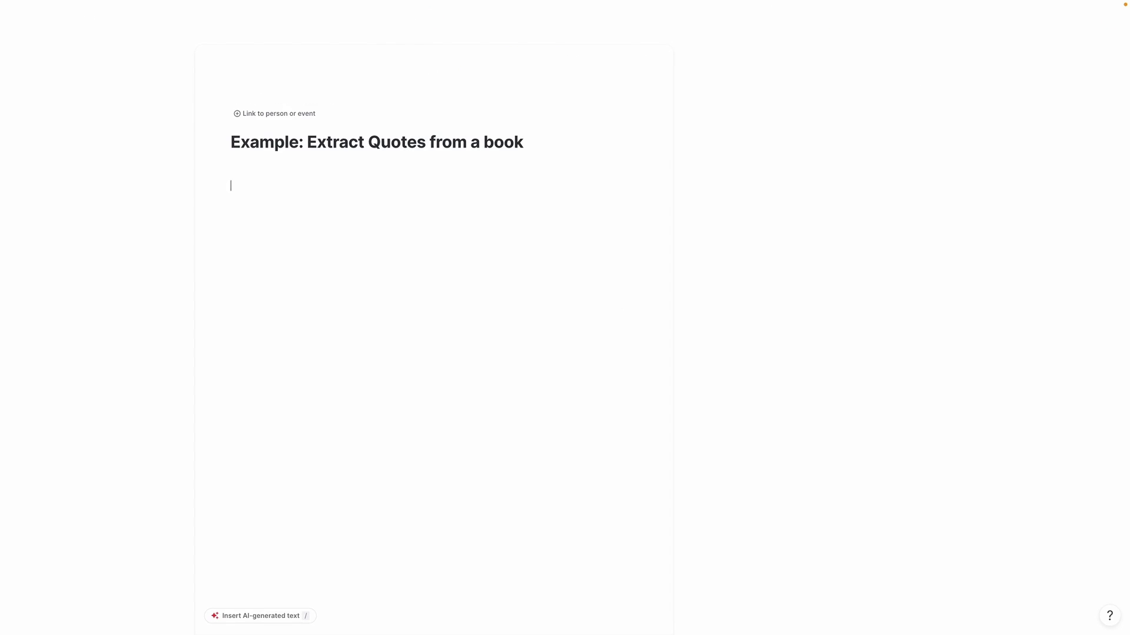
Write the line '10 Quotes from' linked to the Dopamine Nation note
{"action": "type", "text": "Quo"}
{"action": "type", "text": "10"}
{"action": "type", "text": " Qo"}
{"action": "key", "text": "BackSpace"}
{"action": "type", "text": "uotes from +dopa"}
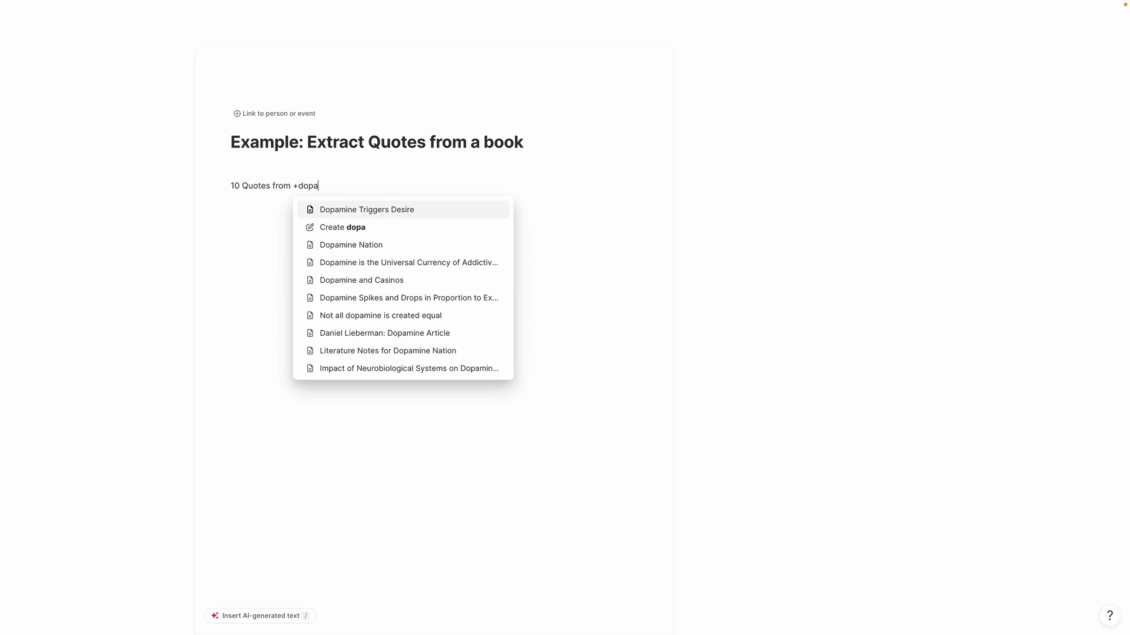
{"action": "key", "text": "Down"}
{"action": "key", "text": "Down"}
{"action": "key", "text": "Return"}
{"action": "type", "text": "⭕"}
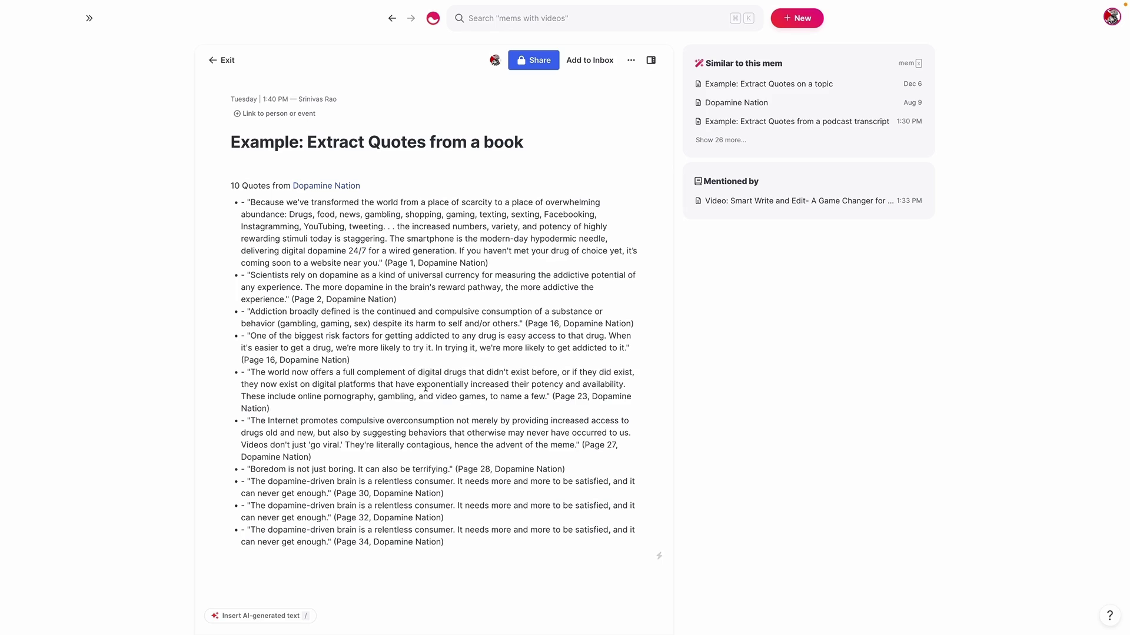
Open the linked Dopamine Nation note alongside and add a blank line below Category
{"action": "left_click", "coordinate": [321, 185]}
{"action": "left_click", "coordinate": [698, 225]}
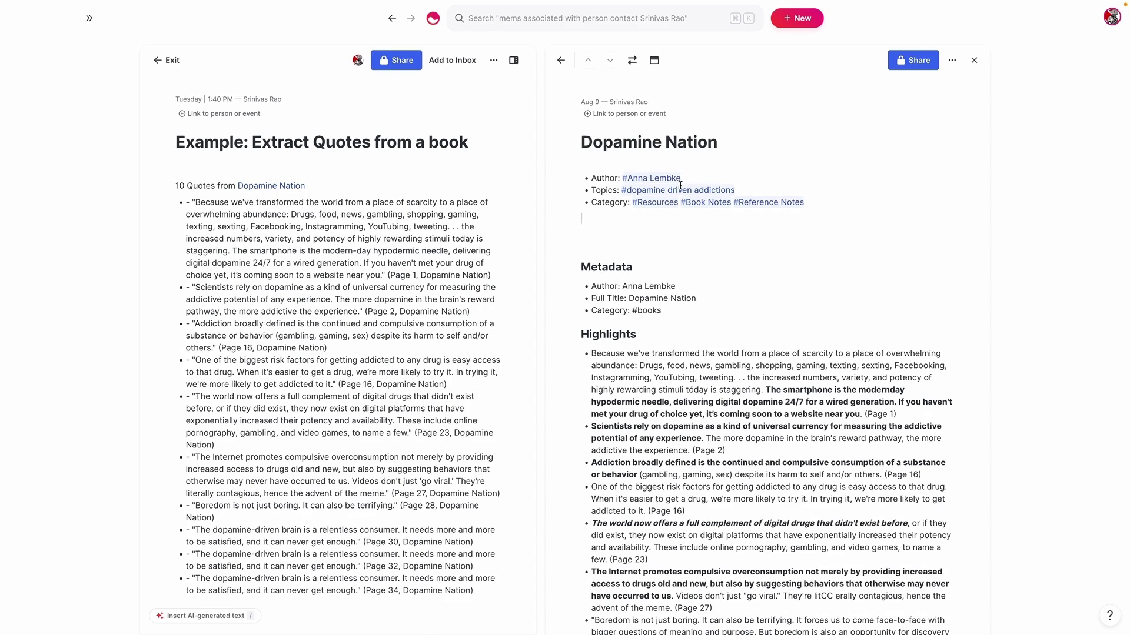
{"action": "key", "text": "Return"}
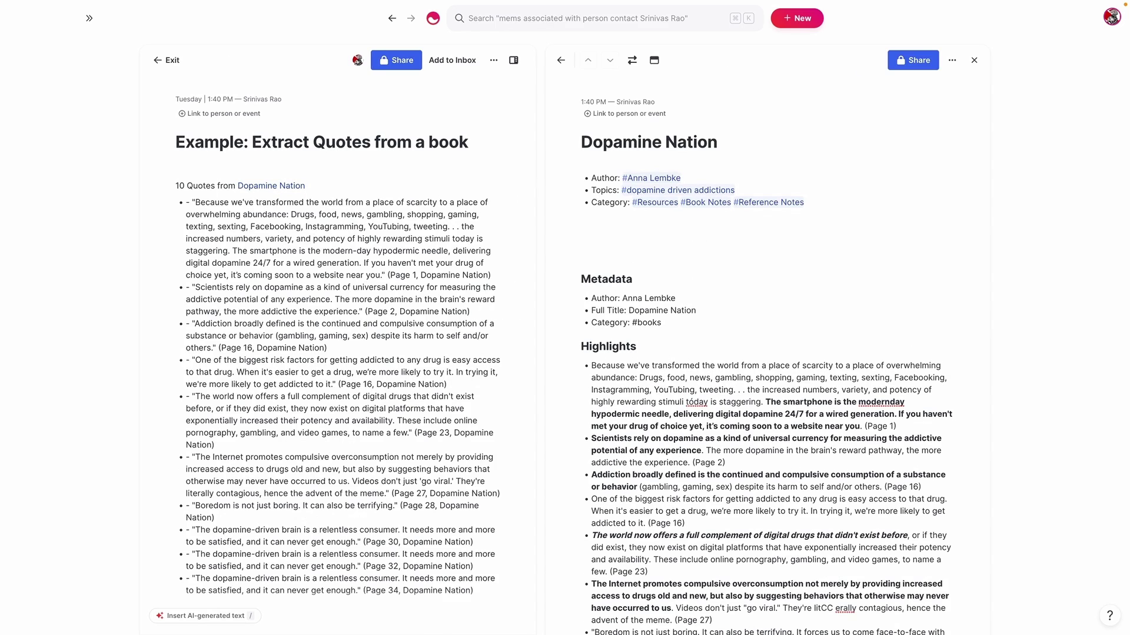
Reopen the Video: Smart Write and Edit note and scroll through its use-case outline
{"action": "left_click", "coordinate": [632, 60]}
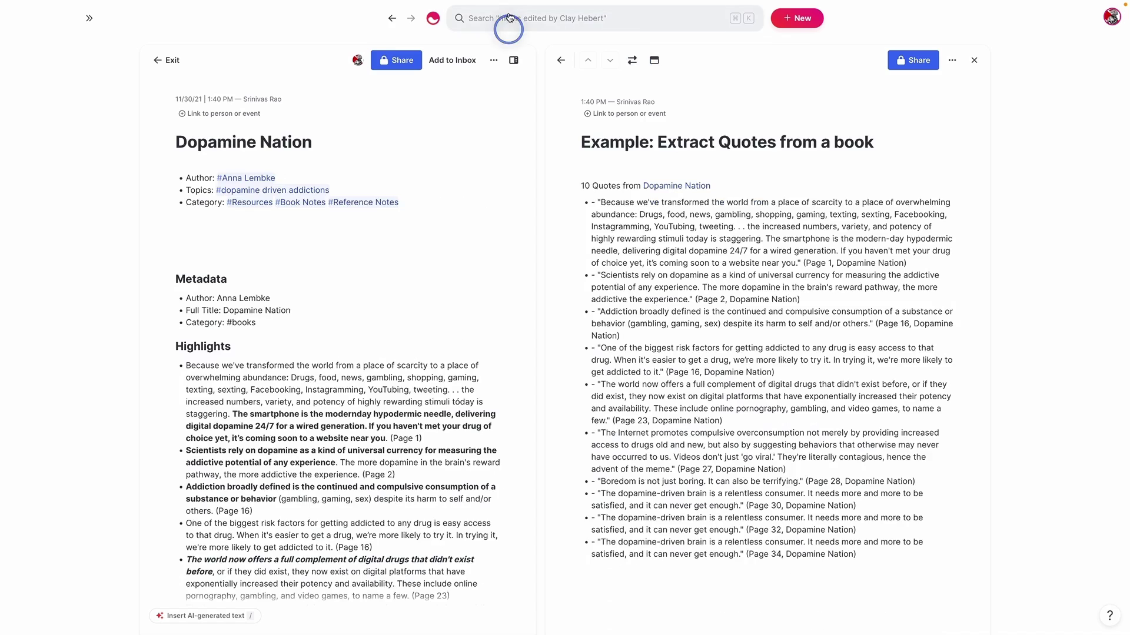
{"action": "left_click", "coordinate": [509, 18]}
{"action": "left_click", "coordinate": [459, 83]}
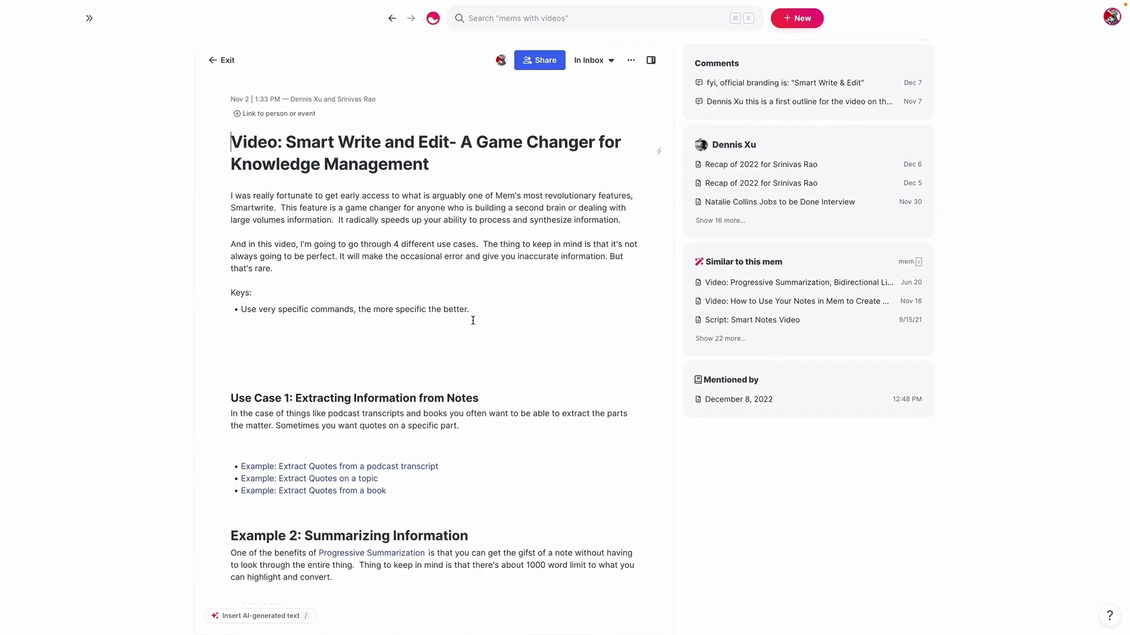
{"action": "scroll", "coordinate": [476, 333], "scroll_direction": "down", "scroll_amount": 1}
{"action": "scroll", "coordinate": [477, 332], "scroll_direction": "down", "scroll_amount": 1}
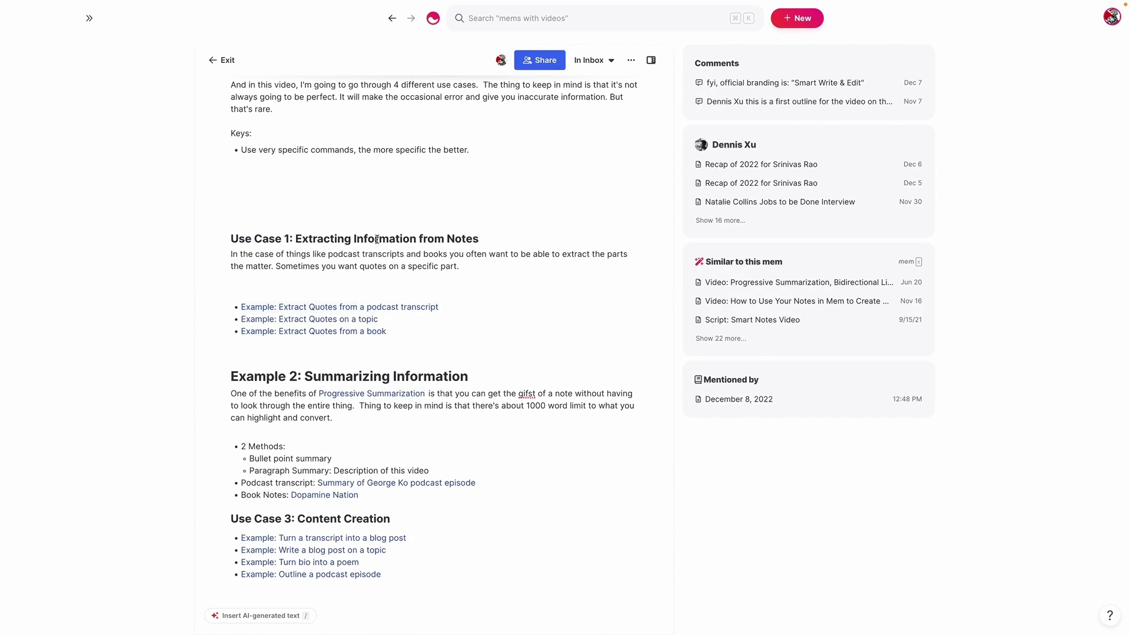
{"action": "scroll", "coordinate": [447, 177], "scroll_direction": "down", "scroll_amount": 3}
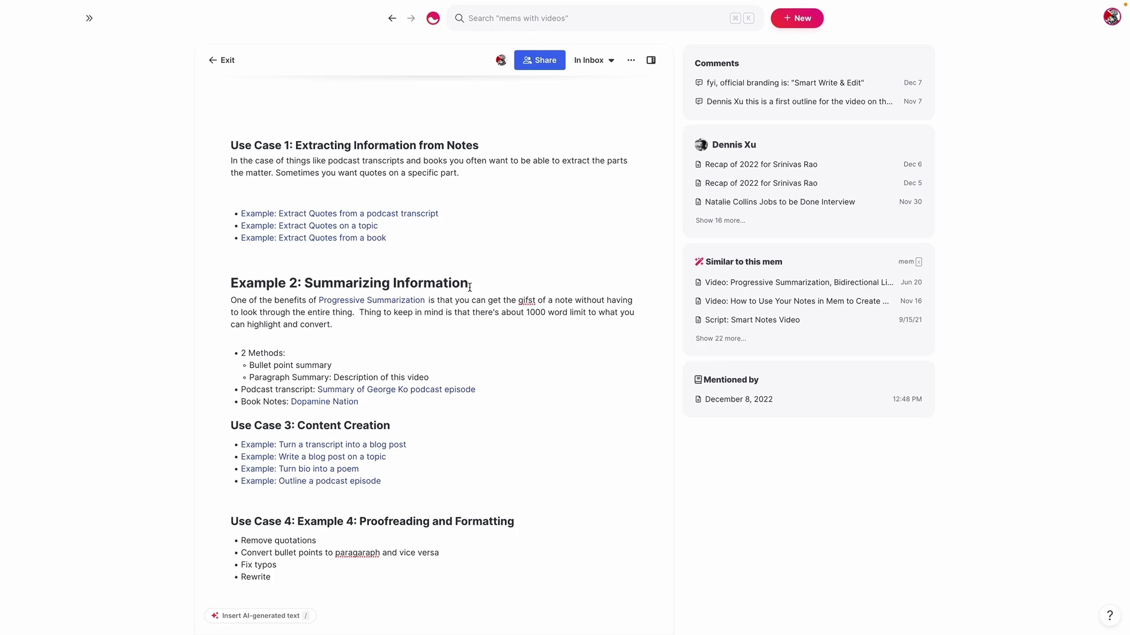
{"action": "scroll", "coordinate": [476, 287], "scroll_direction": "down", "scroll_amount": 1}
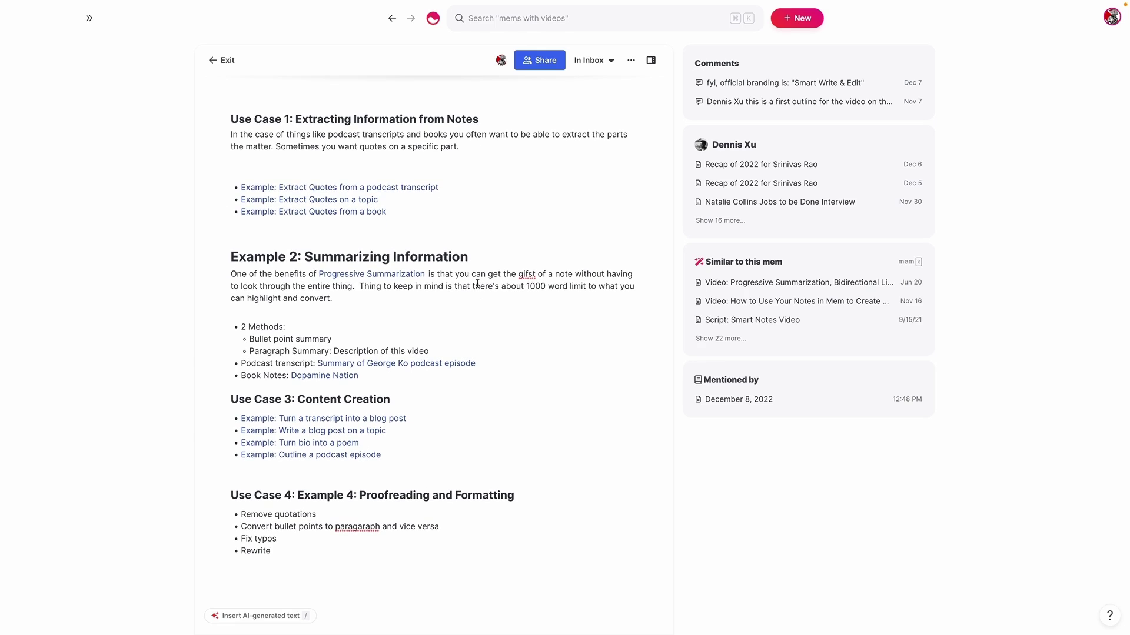
{"action": "scroll", "coordinate": [478, 284], "scroll_direction": "down", "scroll_amount": 1}
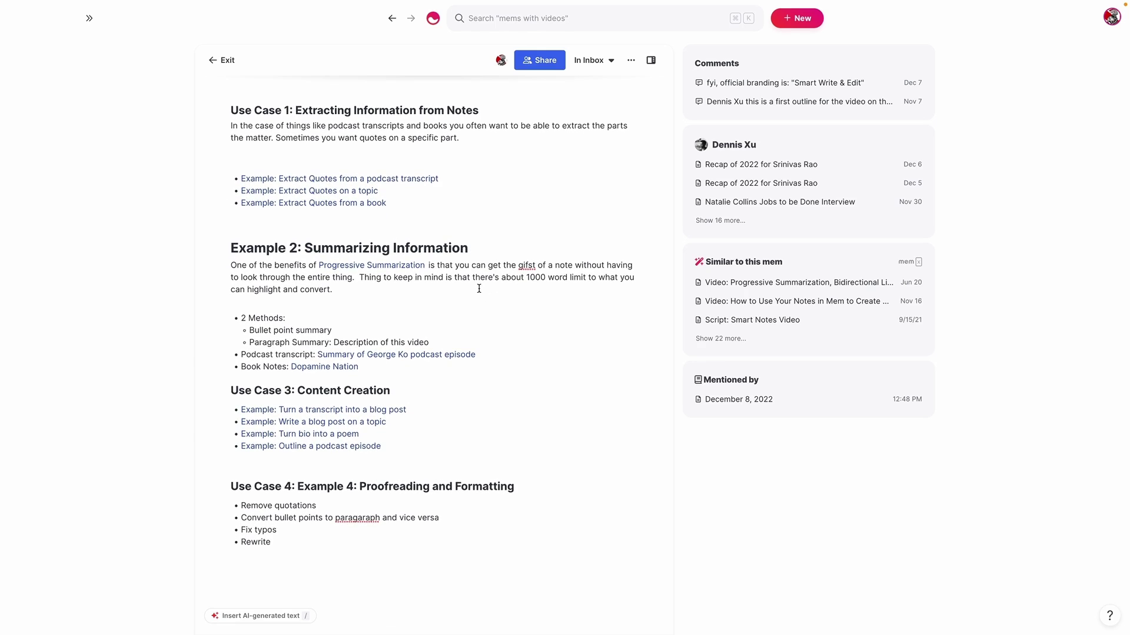
{"action": "scroll", "coordinate": [471, 286], "scroll_direction": "down", "scroll_amount": 2}
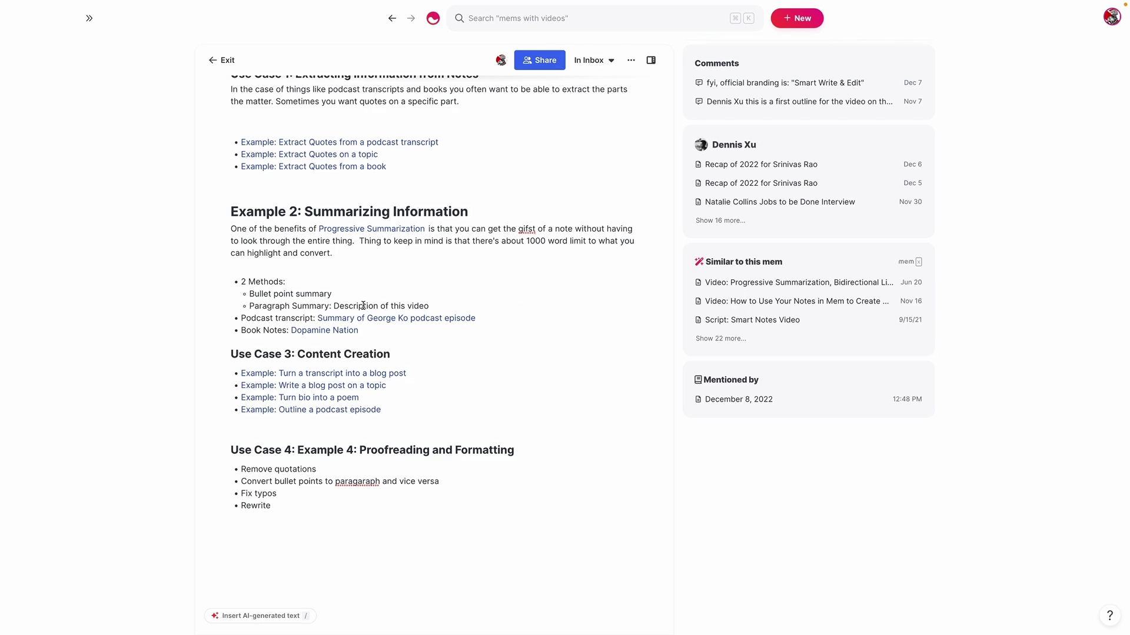
{"action": "scroll", "coordinate": [396, 309], "scroll_direction": "up", "scroll_amount": 5}
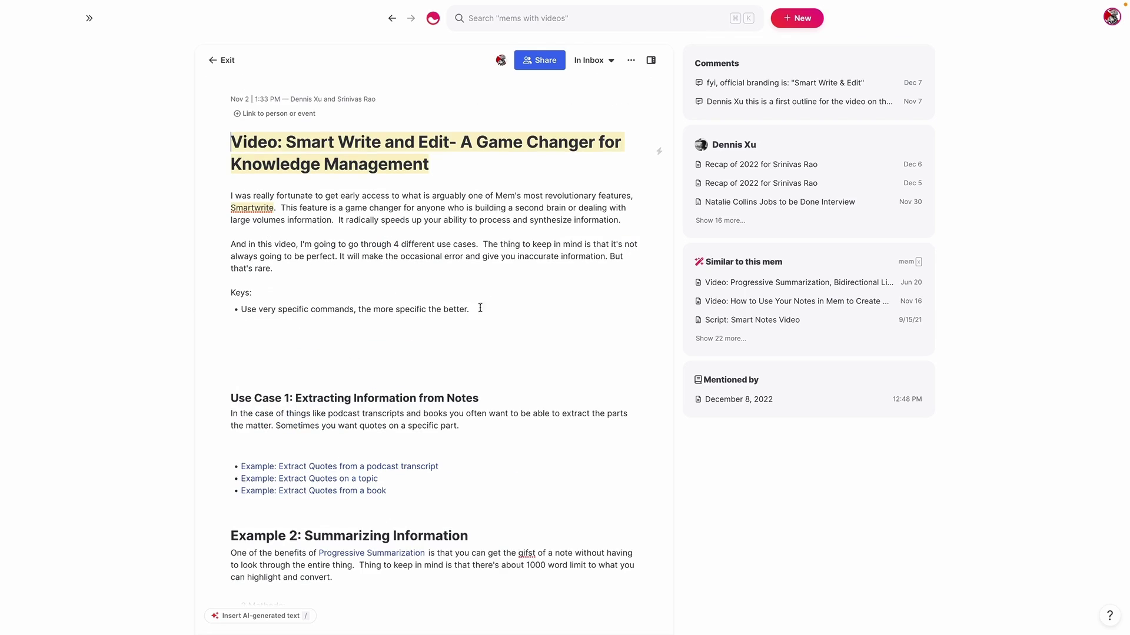
Prompt Mem Writer on the title with 'turn this into a description for a youtube video tutorial'
{"action": "triple_click", "coordinate": [398, 162]}
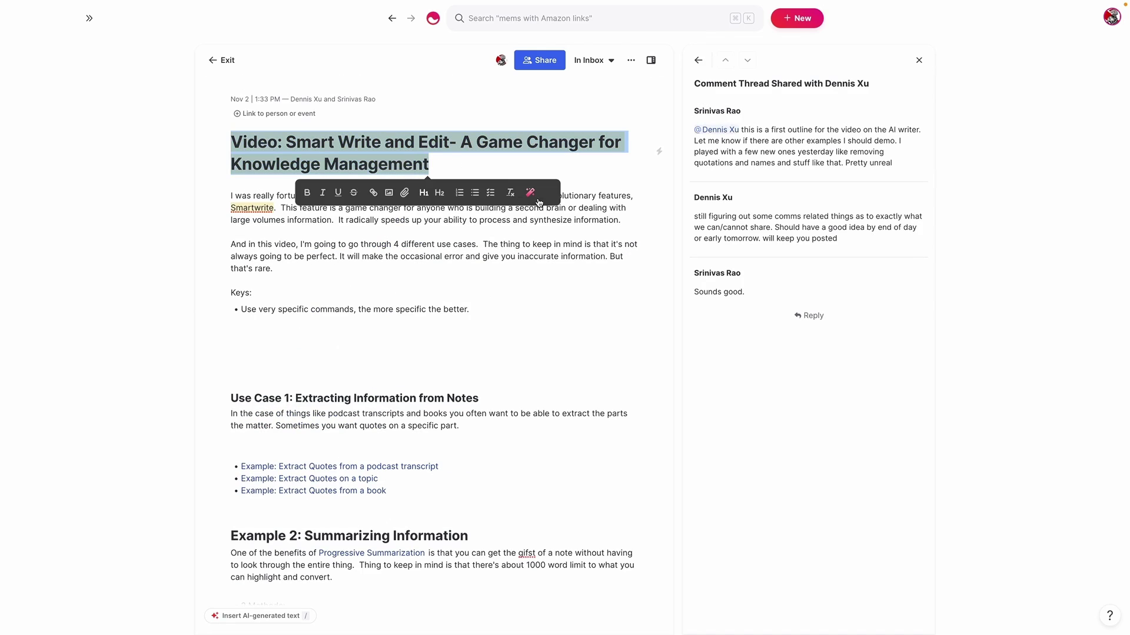
{"action": "left_click", "coordinate": [536, 201]}
{"action": "type", "text": "turn this into a d"}
{"action": "type", "text": "escription fo"}
{"action": "type", "text": "r a youti"}
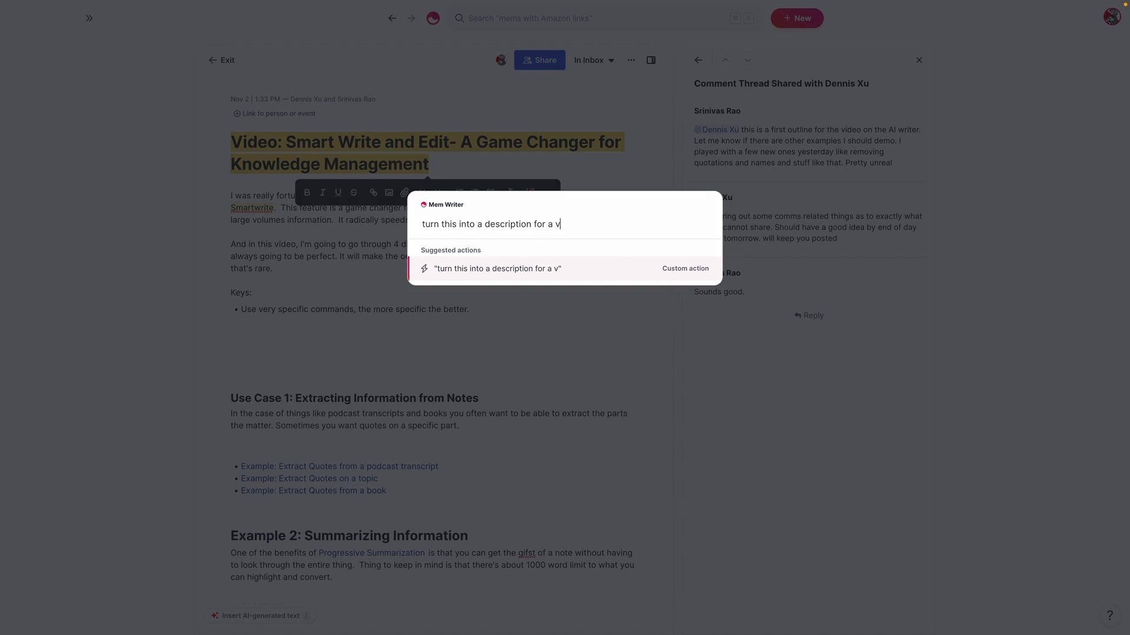
{"action": "key", "text": "BackSpace"}
{"action": "type", "text": "ube video tutorial"}
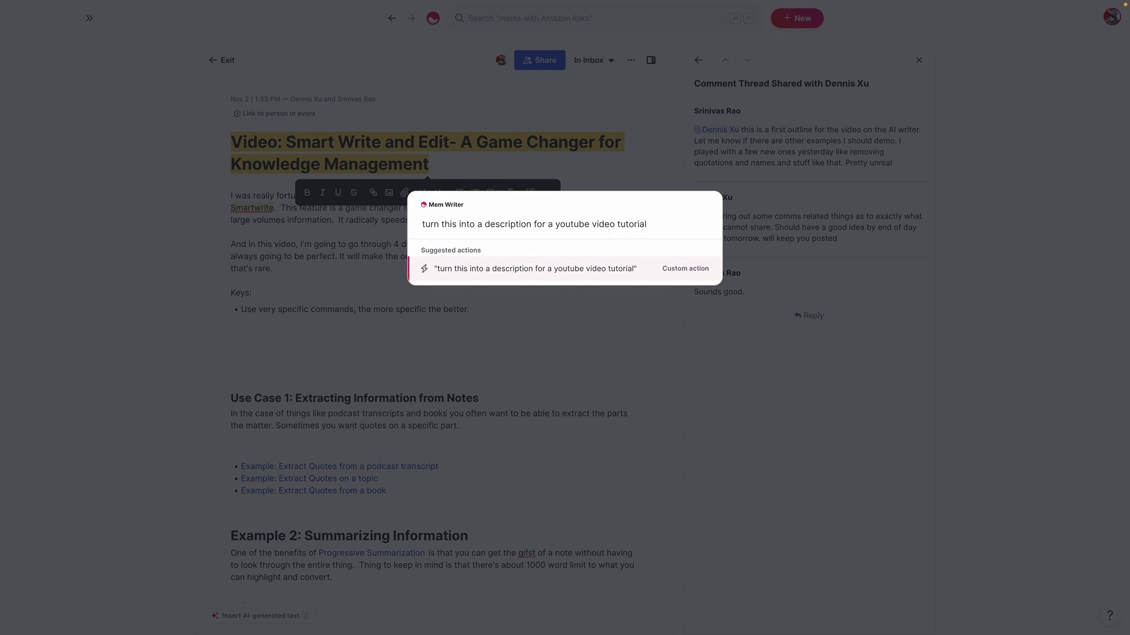
{"action": "key", "text": "Return"}
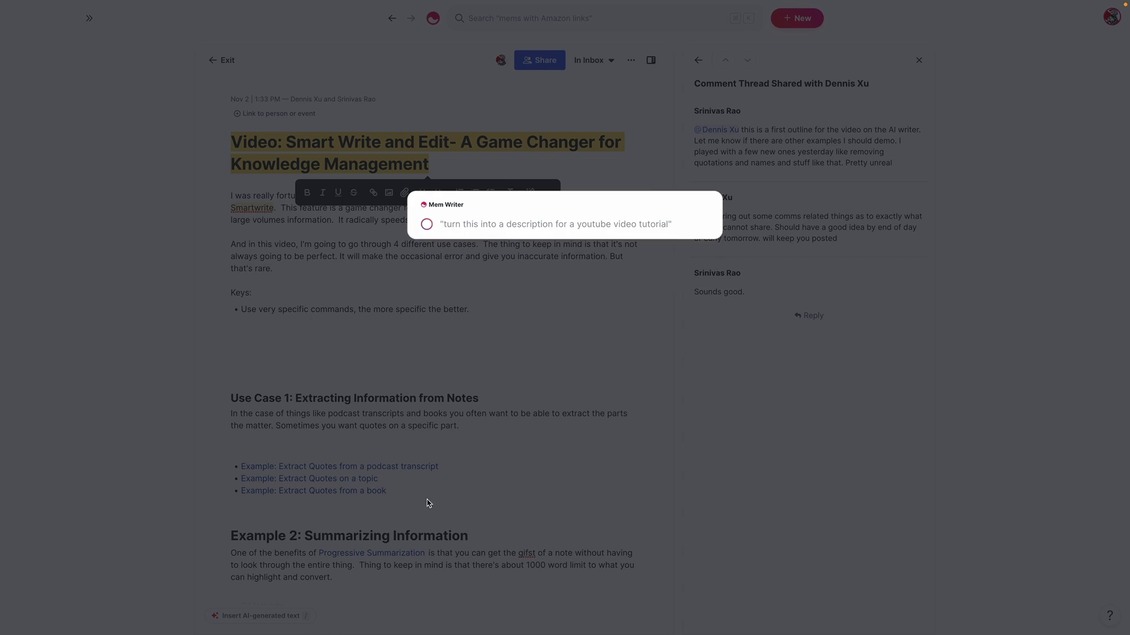
Paste the generated description under the title and start a 'Youtube Video' label above it
{"action": "scroll", "coordinate": [630, 273], "scroll_direction": "down", "scroll_amount": 2}
{"action": "left_click", "coordinate": [662, 396]}
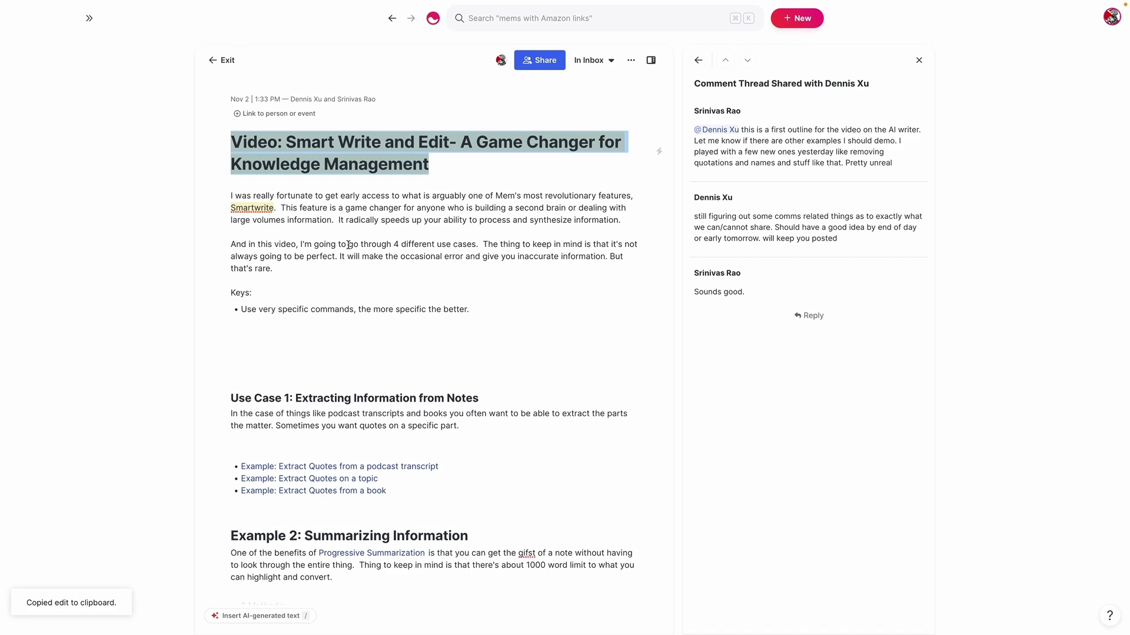
{"action": "key", "text": "Return"}
{"action": "key", "text": "Return"}
{"action": "key", "text": "Return"}
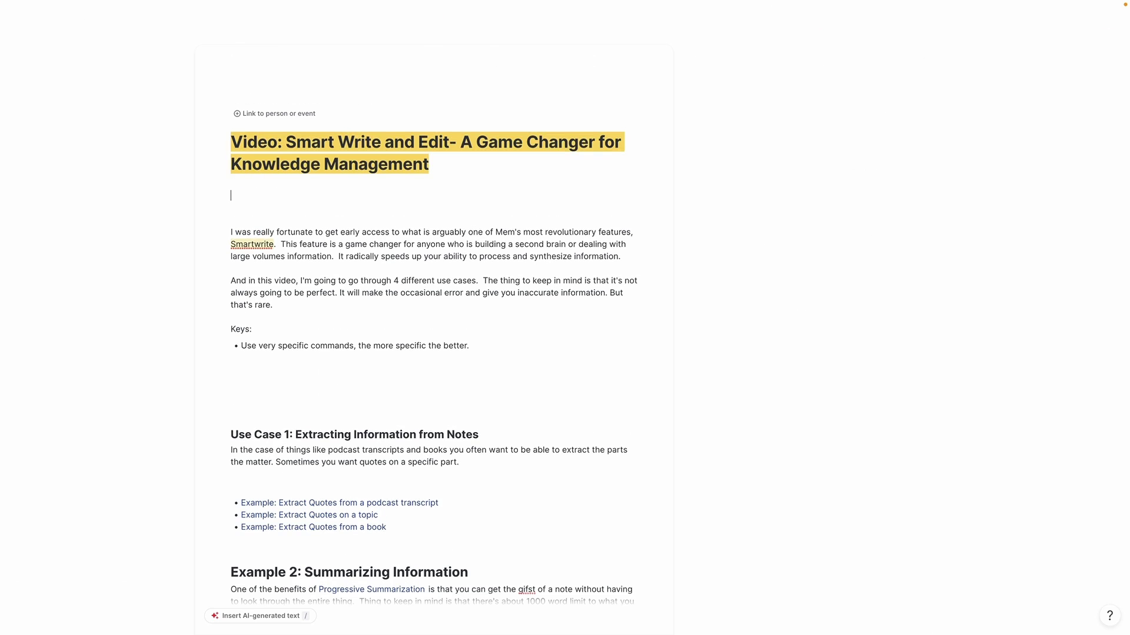
{"action": "key", "text": "ctrl+v"}
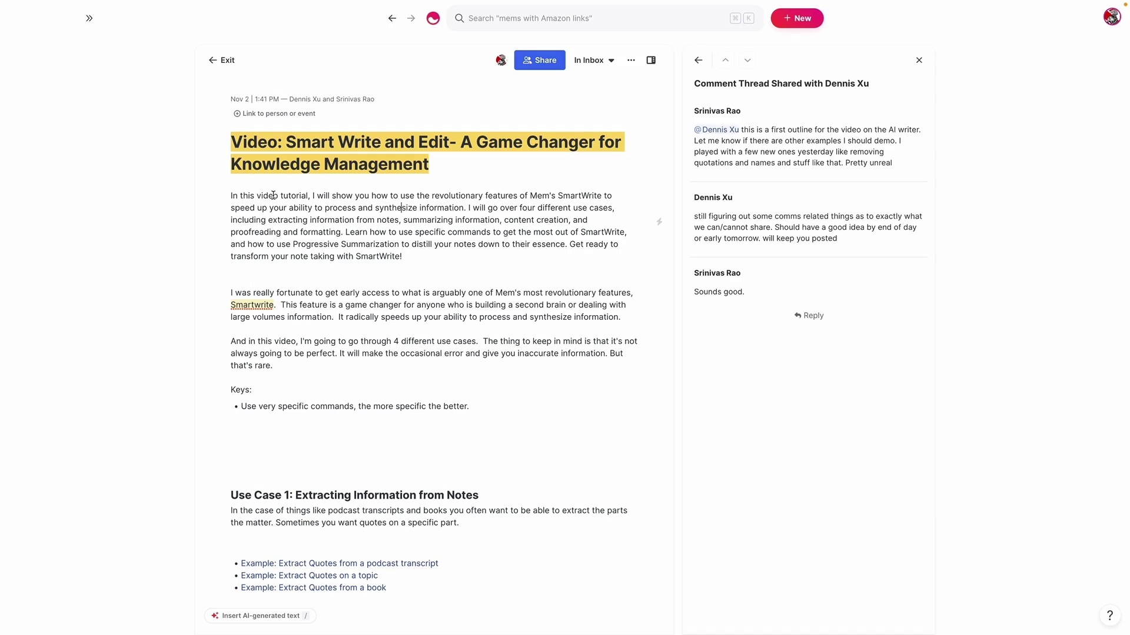
{"action": "key", "text": "Return"}
{"action": "key", "text": "Return"}
{"action": "key", "text": "Return"}
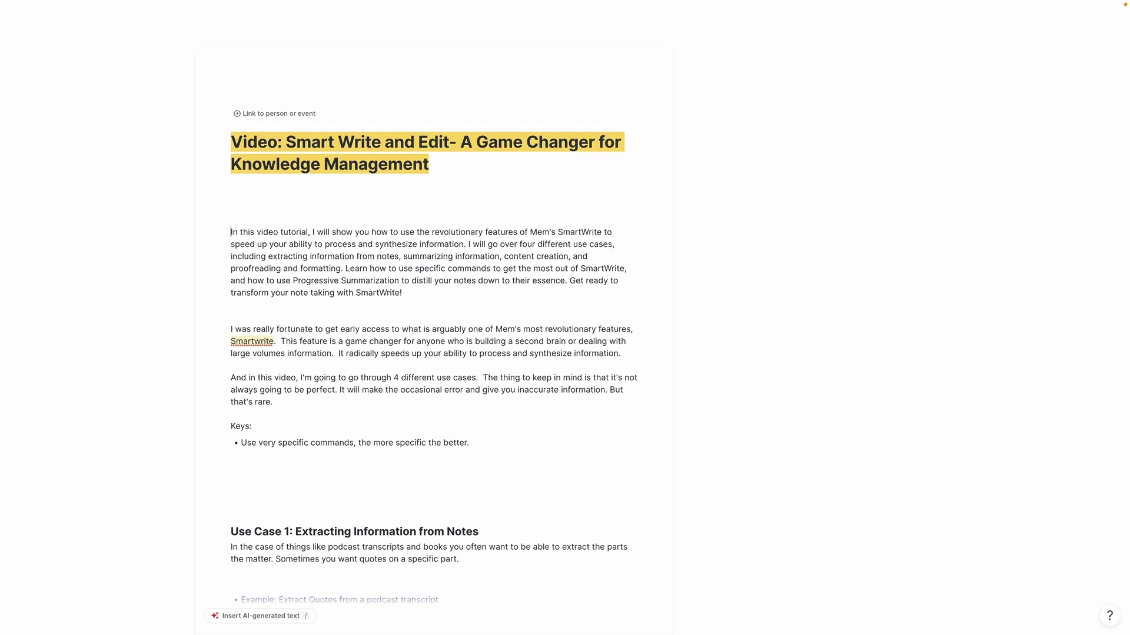
{"action": "type", "text": "Youtube V"}
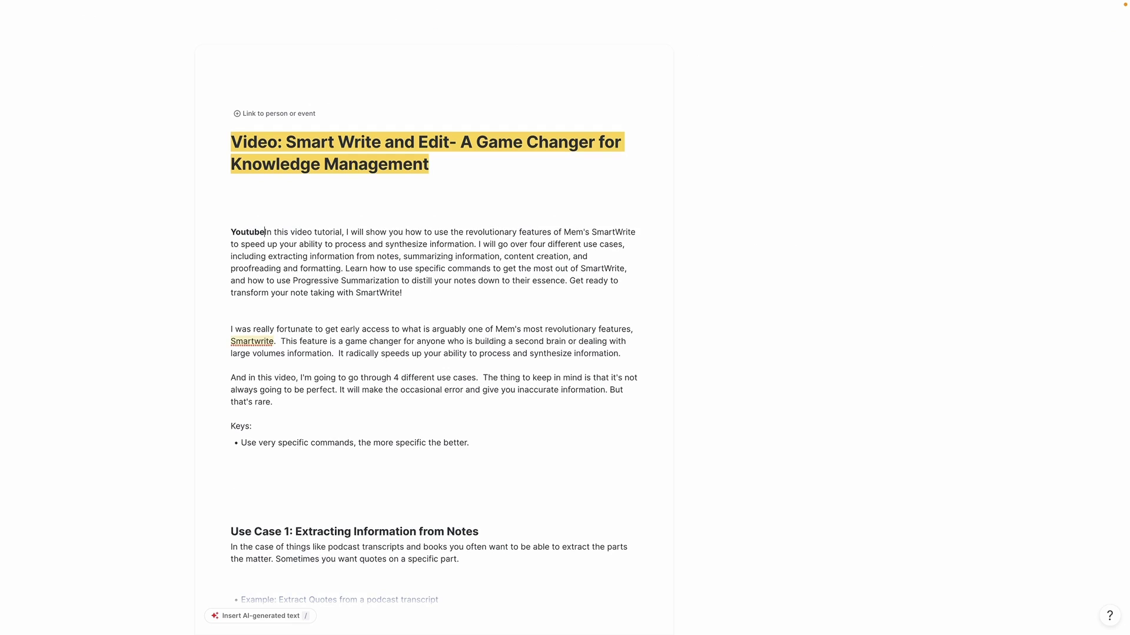
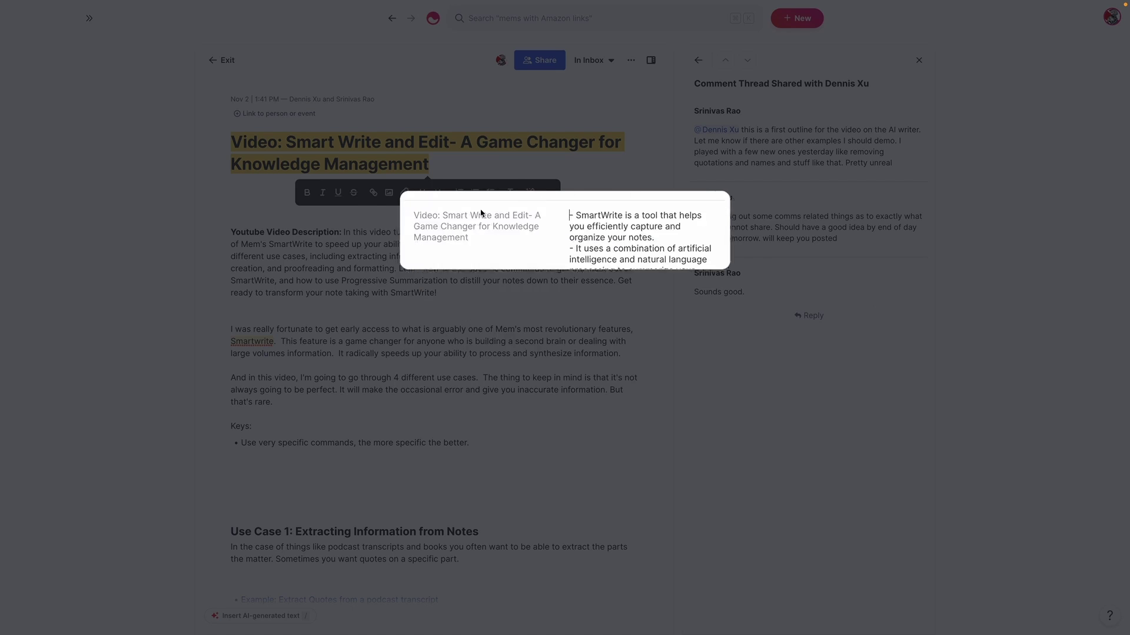
Paste the ten-bullet SmartWrite summary at the top of the note, above the YouTube video description
{"action": "scroll", "coordinate": [648, 306], "scroll_direction": "down", "scroll_amount": 3}
{"action": "left_click", "coordinate": [659, 394]}
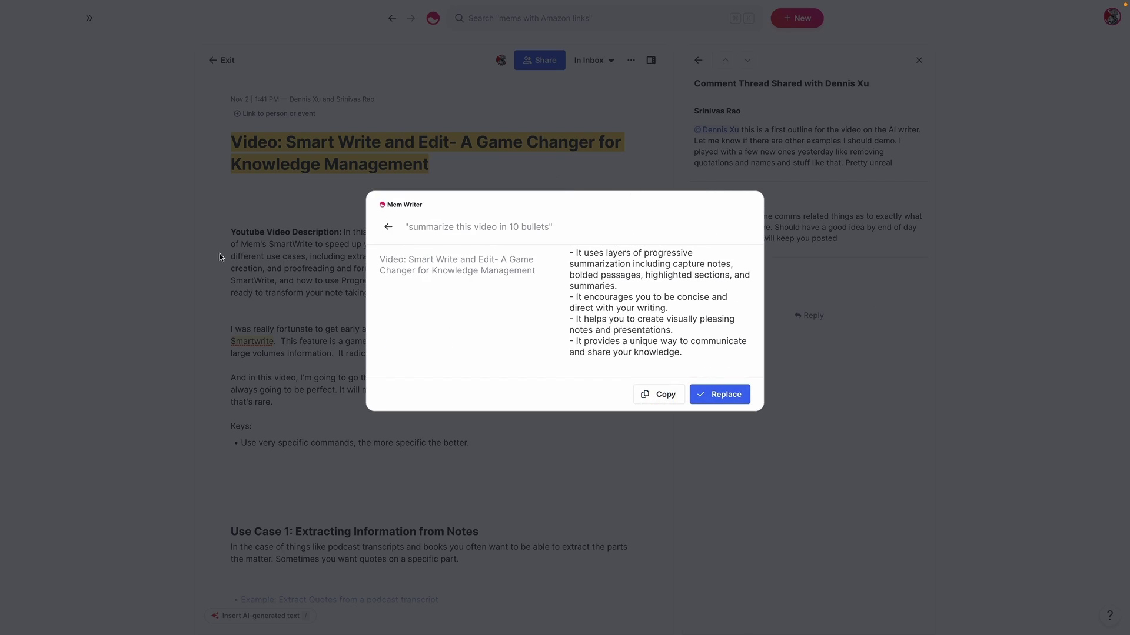
{"action": "left_click", "coordinate": [231, 213]}
{"action": "key", "text": "ctrl+v"}
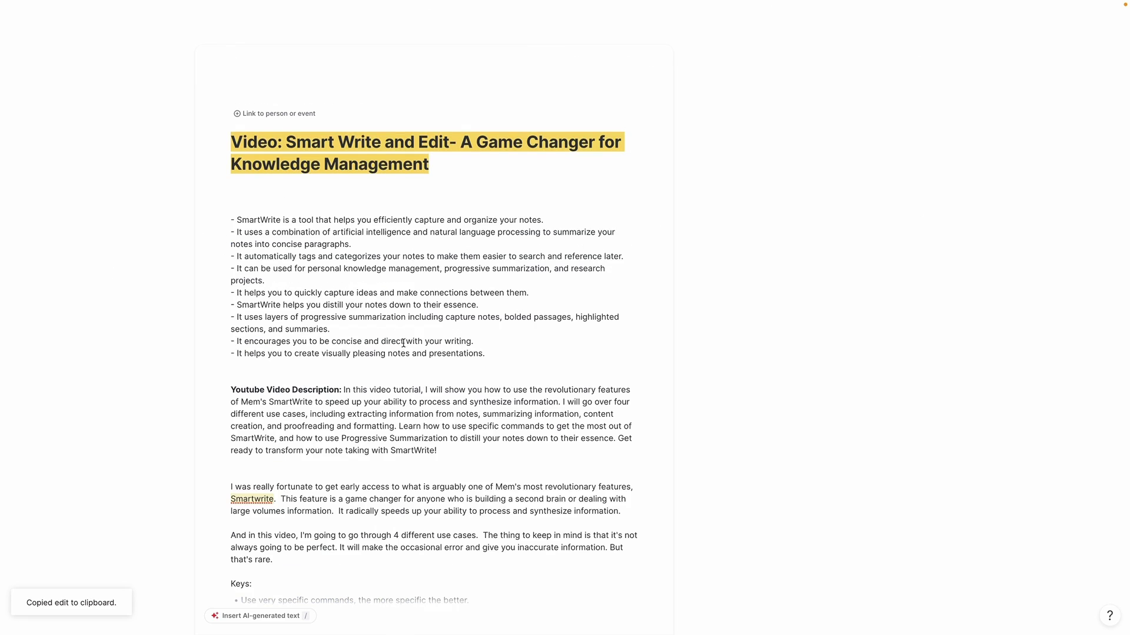
{"action": "scroll", "coordinate": [424, 259], "scroll_direction": "down", "scroll_amount": 4}
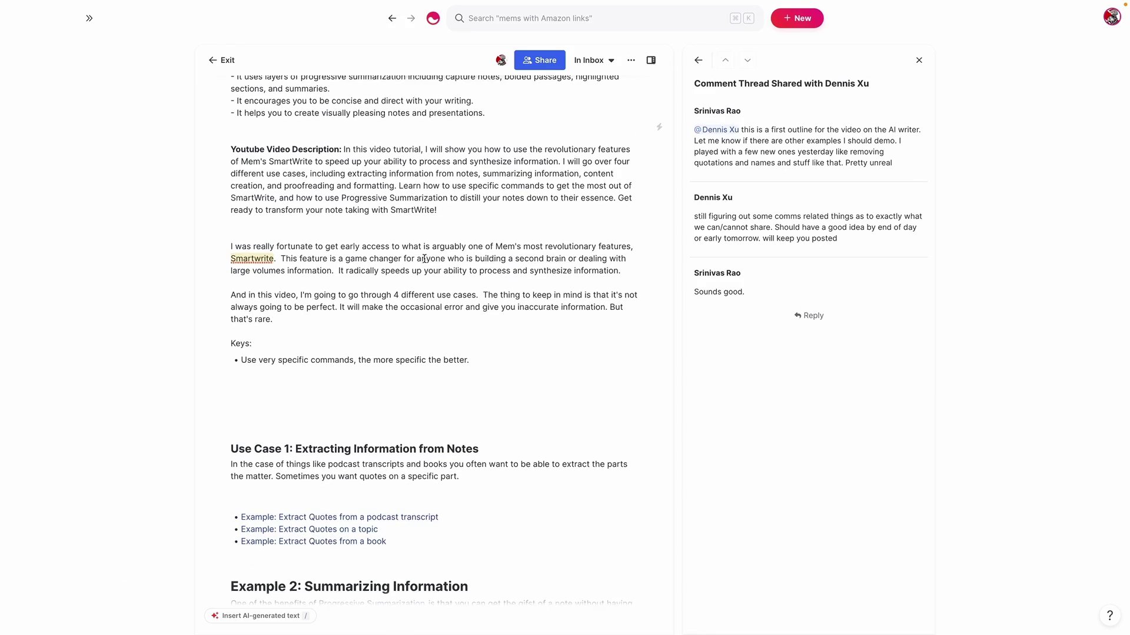
{"action": "scroll", "coordinate": [424, 259], "scroll_direction": "down", "scroll_amount": 5}
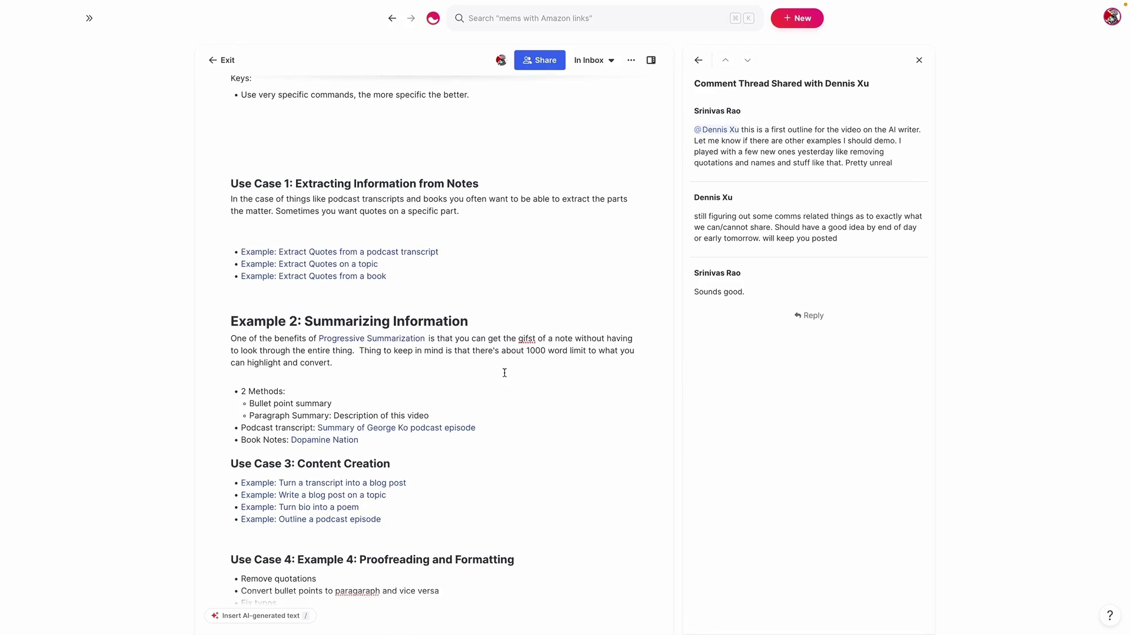
{"action": "scroll", "coordinate": [504, 373], "scroll_direction": "down", "scroll_amount": 1}
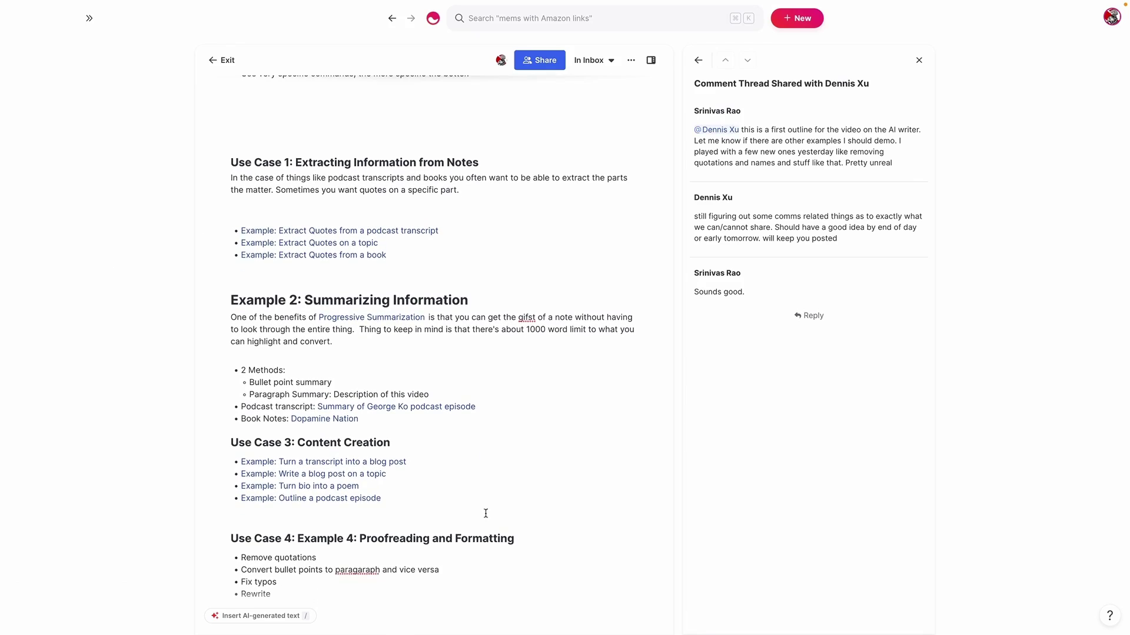
In the Dopamine Nation note, generate a book summary paragraph with the / 'Add a summary' command
{"action": "left_click", "coordinate": [327, 419]}
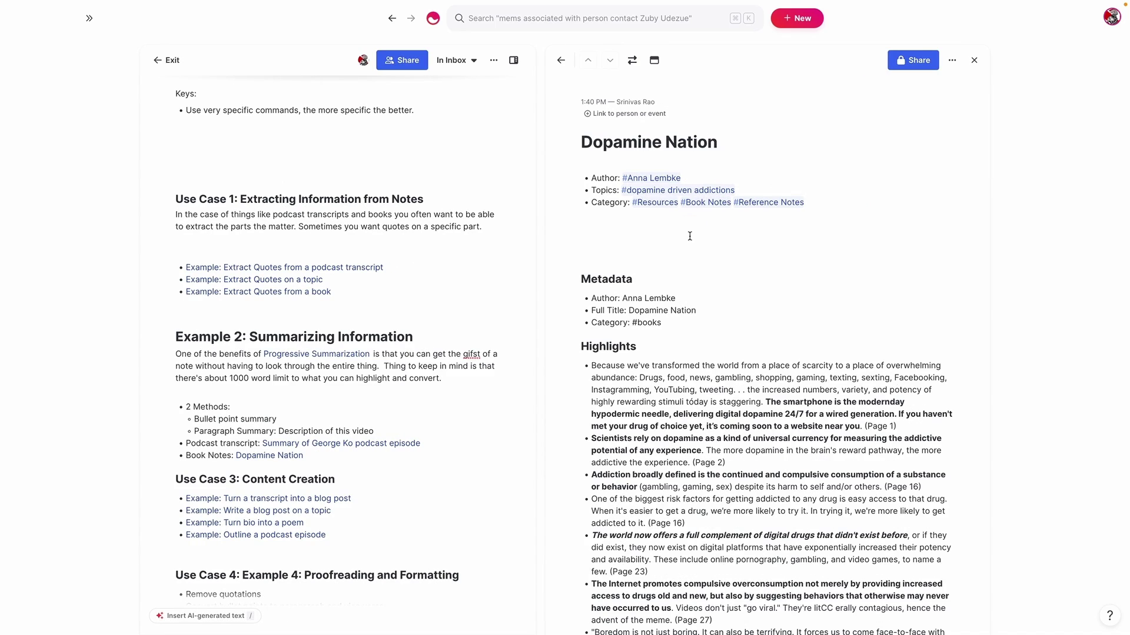
{"action": "type", "text": "/"}
{"action": "key", "text": "Down"}
{"action": "key", "text": "Down"}
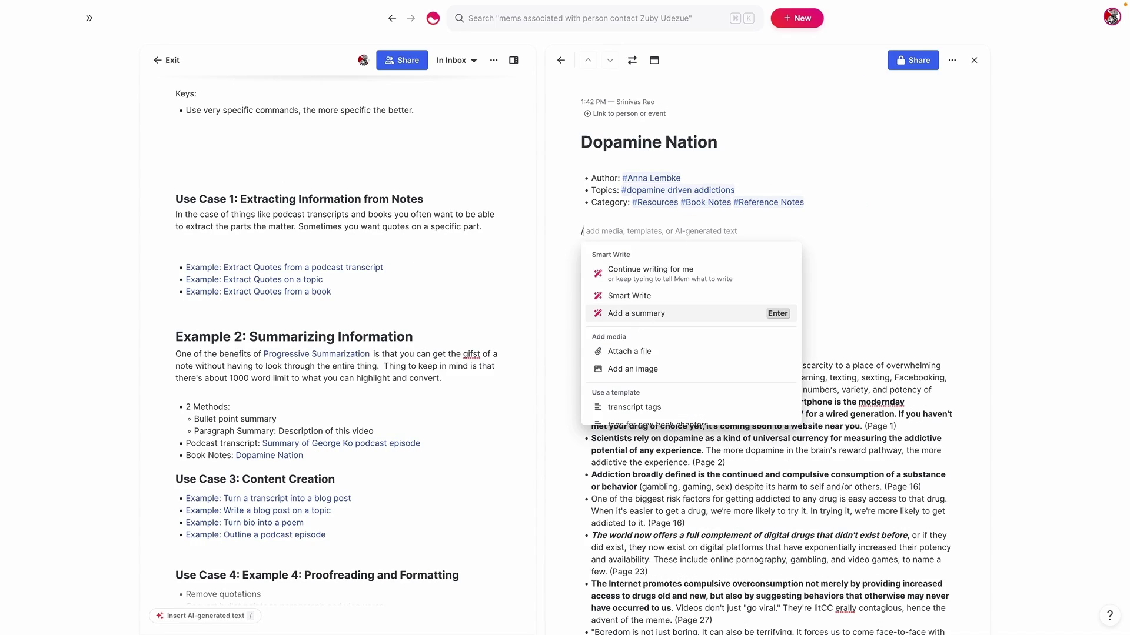
{"action": "key", "text": "Return"}
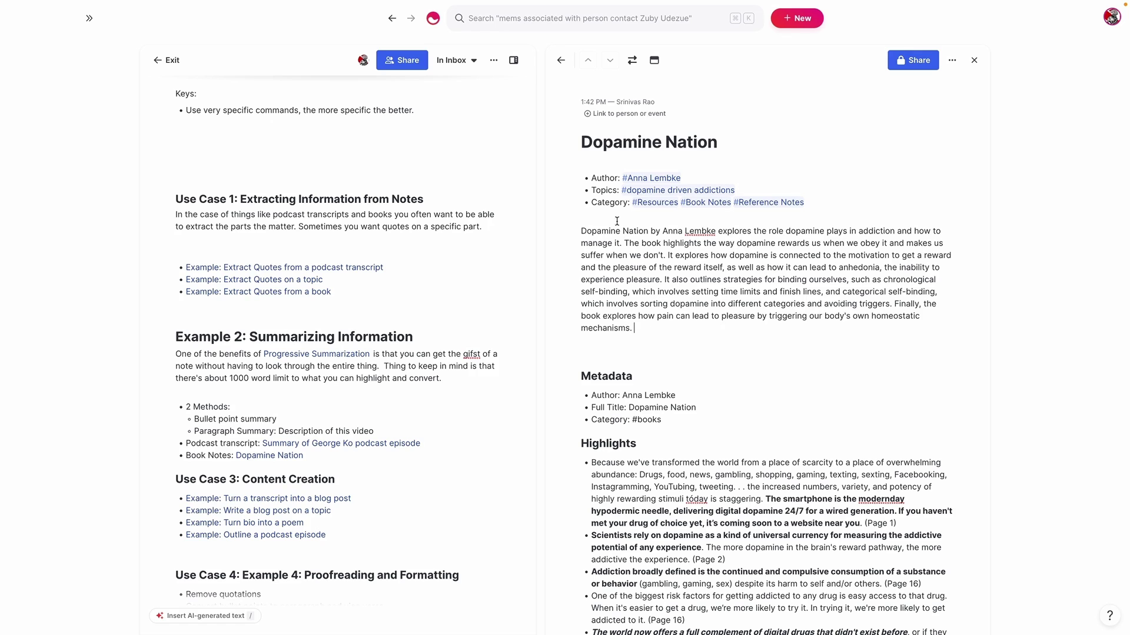
{"action": "scroll", "coordinate": [900, 306], "scroll_direction": "down", "scroll_amount": 6}
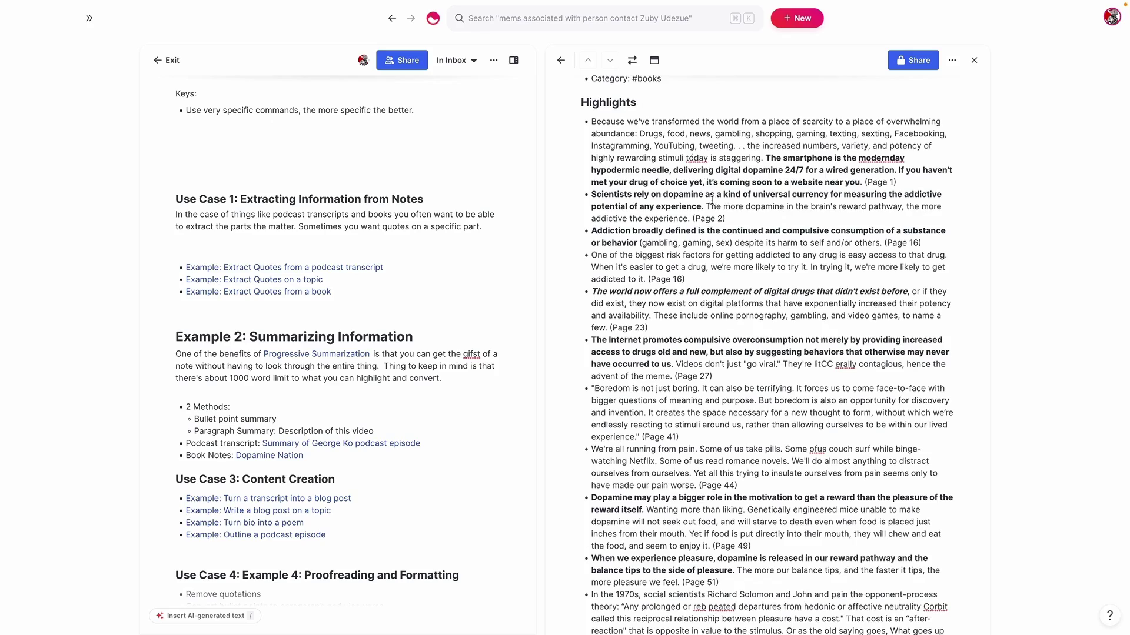
{"action": "scroll", "coordinate": [759, 94], "scroll_direction": "down", "scroll_amount": 9}
{"action": "scroll", "coordinate": [783, 425], "scroll_direction": "up", "scroll_amount": 12}
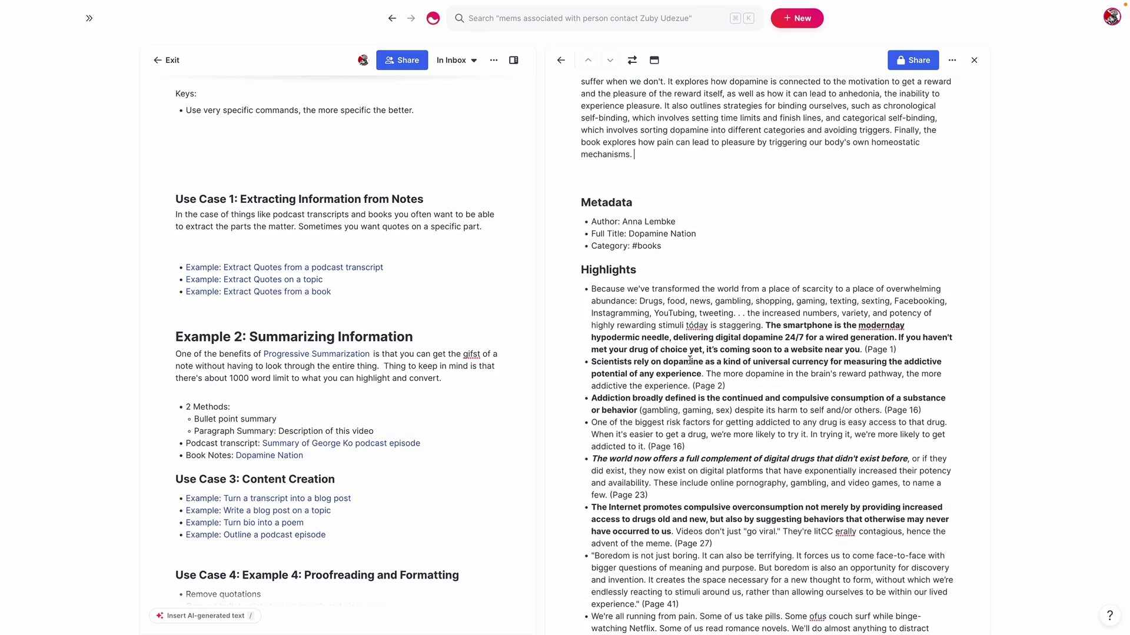
{"action": "scroll", "coordinate": [687, 375], "scroll_direction": "up", "scroll_amount": 3}
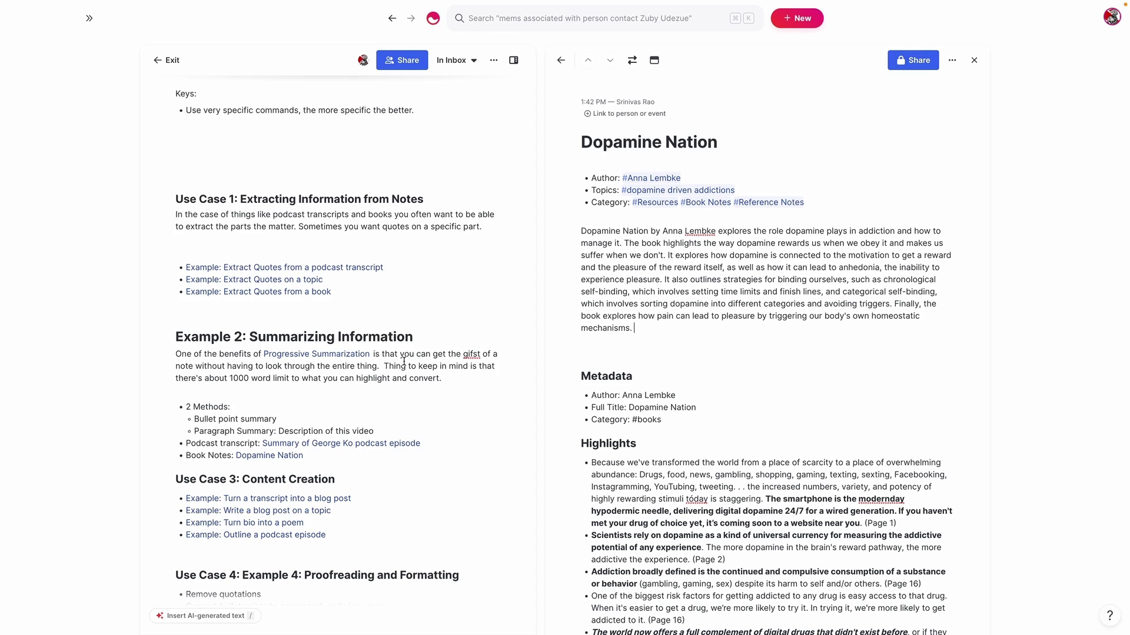
{"action": "scroll", "coordinate": [355, 375], "scroll_direction": "down", "scroll_amount": 1}
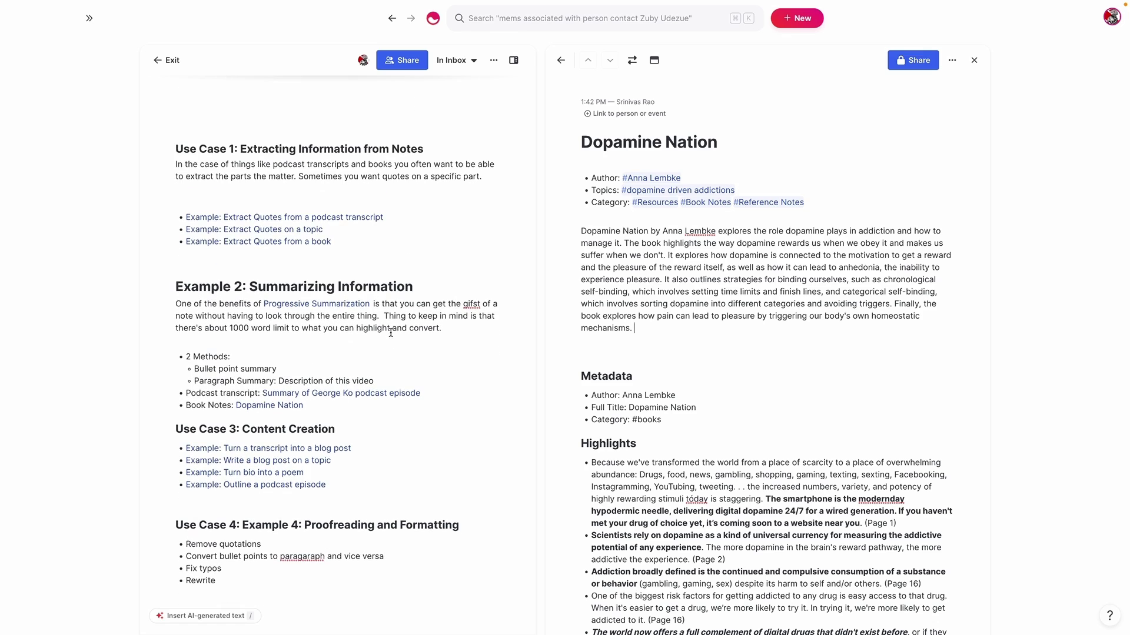
Close the Dopamine Nation note and open the 'Turn a transcript into a blog post' example
{"action": "left_click", "coordinate": [973, 60]}
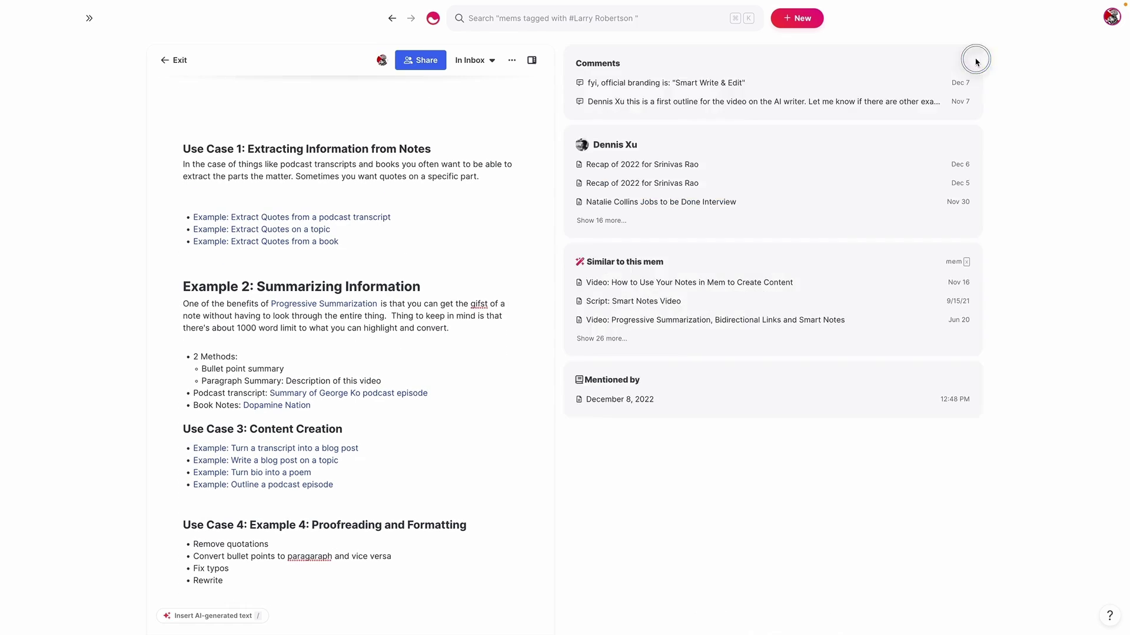
{"action": "scroll", "coordinate": [396, 353], "scroll_direction": "down", "scroll_amount": 1}
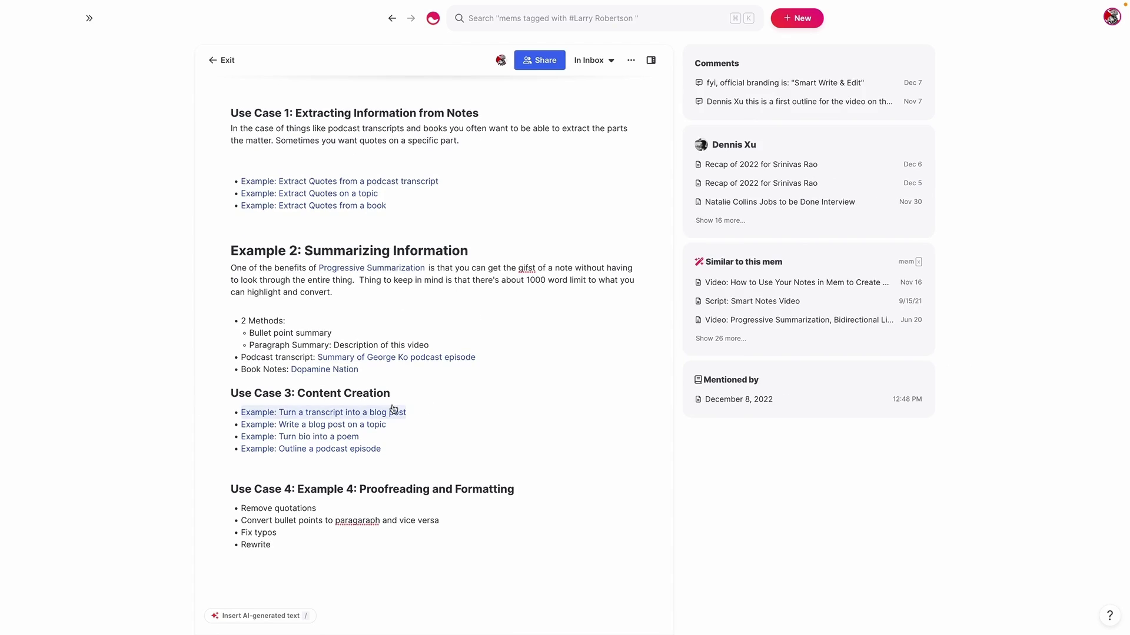
{"action": "scroll", "coordinate": [411, 400], "scroll_direction": "up", "scroll_amount": 5}
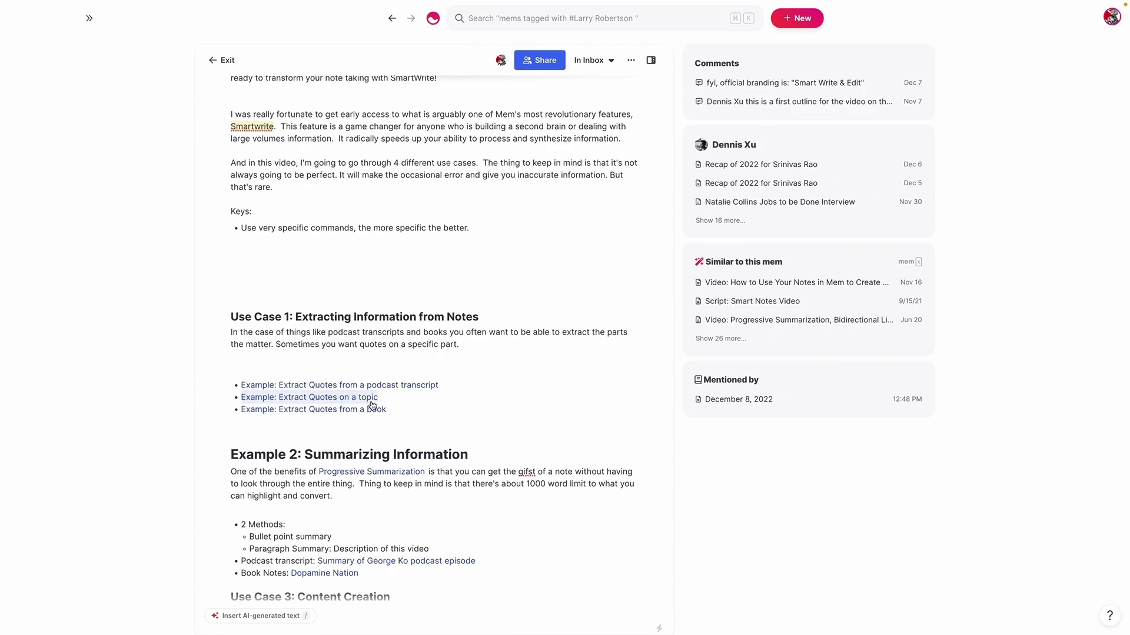
{"action": "scroll", "coordinate": [382, 465], "scroll_direction": "down", "scroll_amount": 2}
{"action": "left_click", "coordinate": [306, 527]}
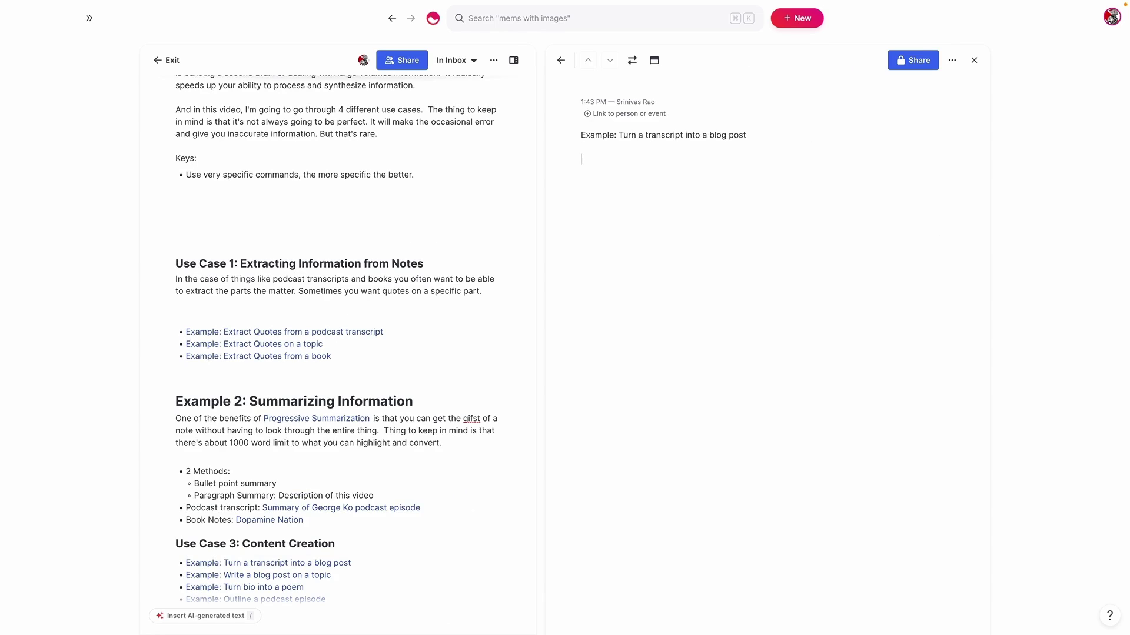
Insert a link to the Summary of George Ko podcast episode note
{"action": "type", "text": "Sumamr"}
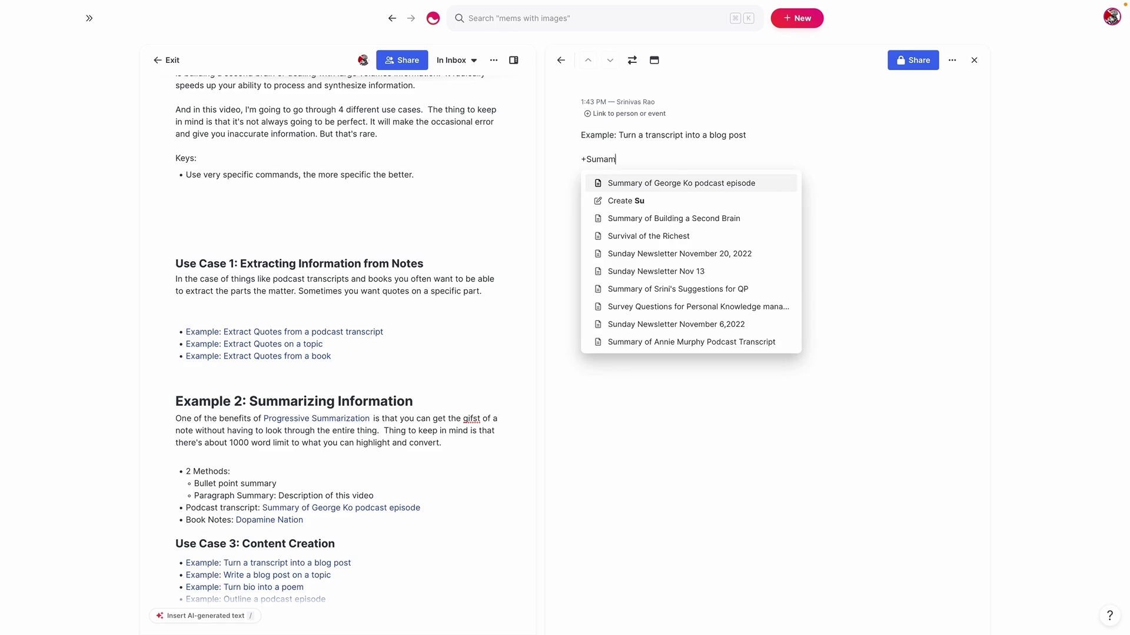
{"action": "key", "text": "BackSpace"}
{"action": "key", "text": "BackSpace"}
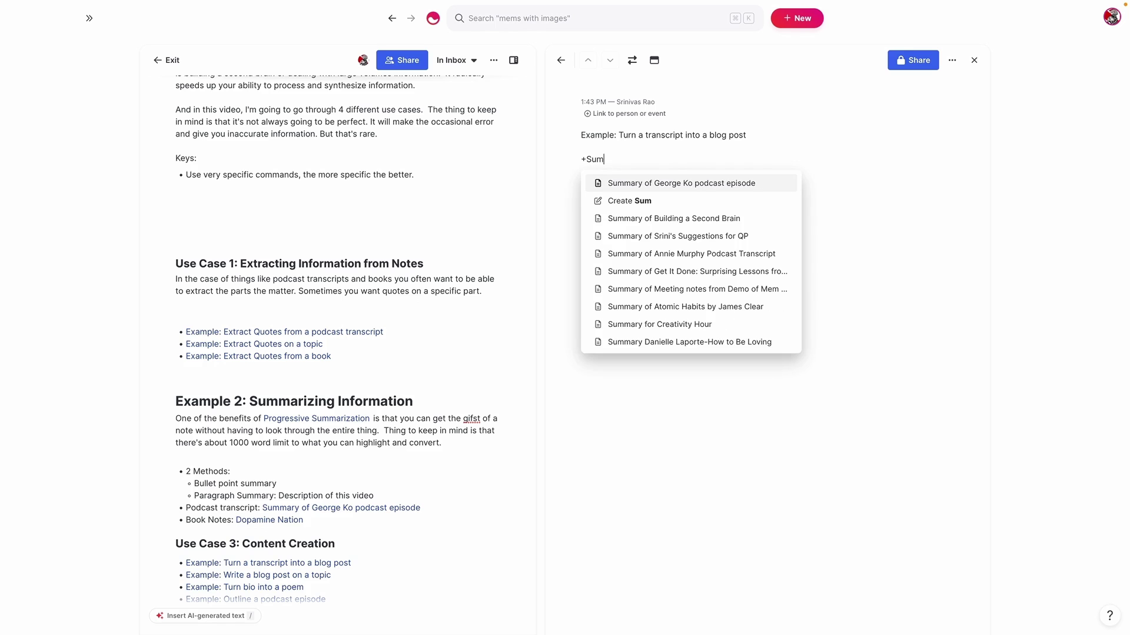
{"action": "key", "text": "Return"}
Replace the George Ko summary paragraph with Mem Writer's 'turn this into 1000 word blog' result
{"action": "left_click", "coordinate": [698, 159]}
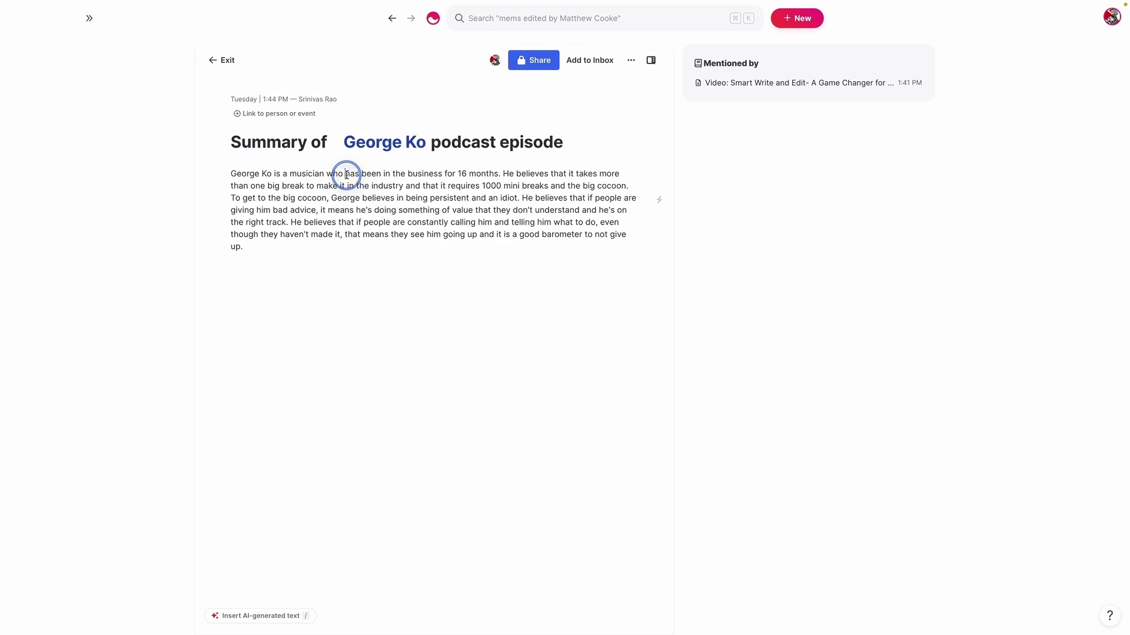
{"action": "triple_click", "coordinate": [345, 185]}
{"action": "left_click", "coordinate": [536, 272]}
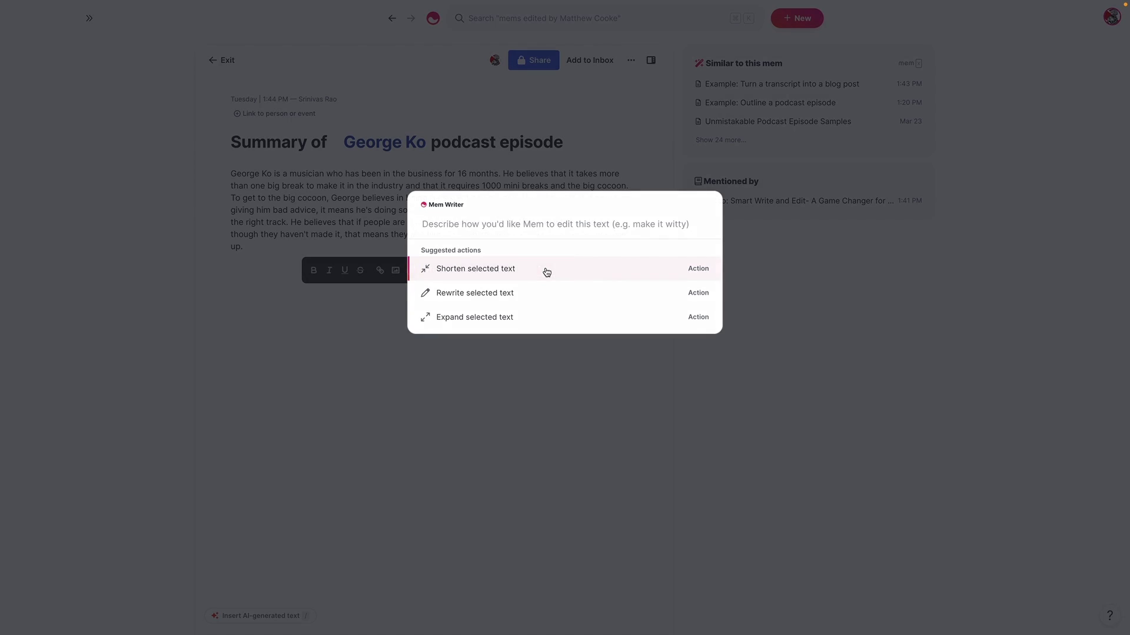
{"action": "type", "text": "turn this"}
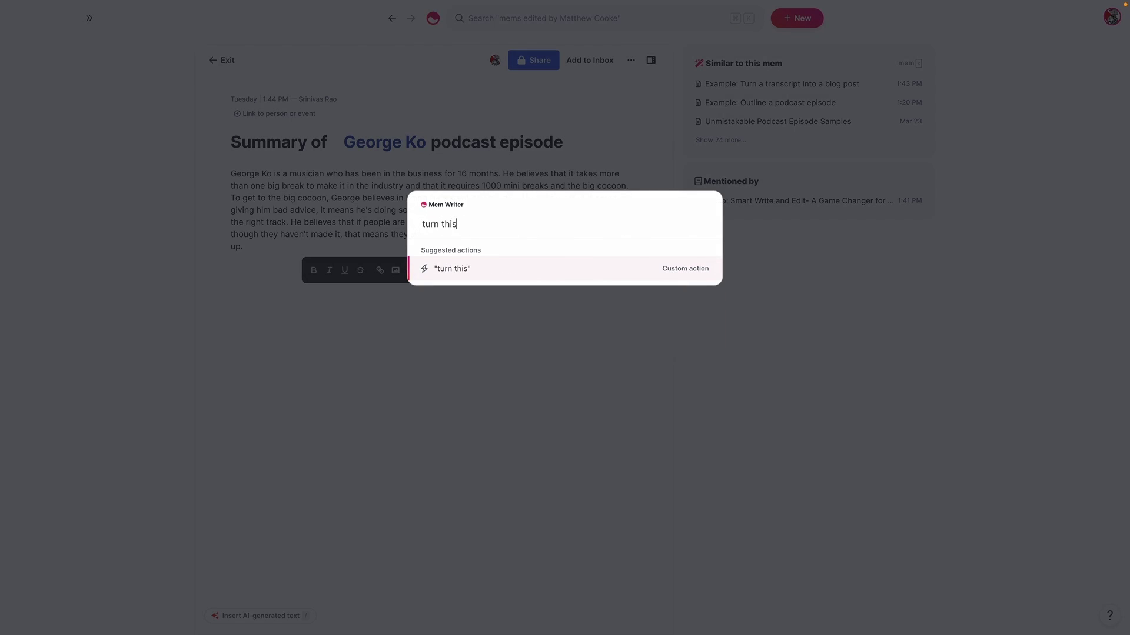
{"action": "type", "text": " into 100-"}
{"action": "key", "text": "BackSpace"}
{"action": "type", "text": "0 word blog"}
{"action": "key", "text": "Return"}
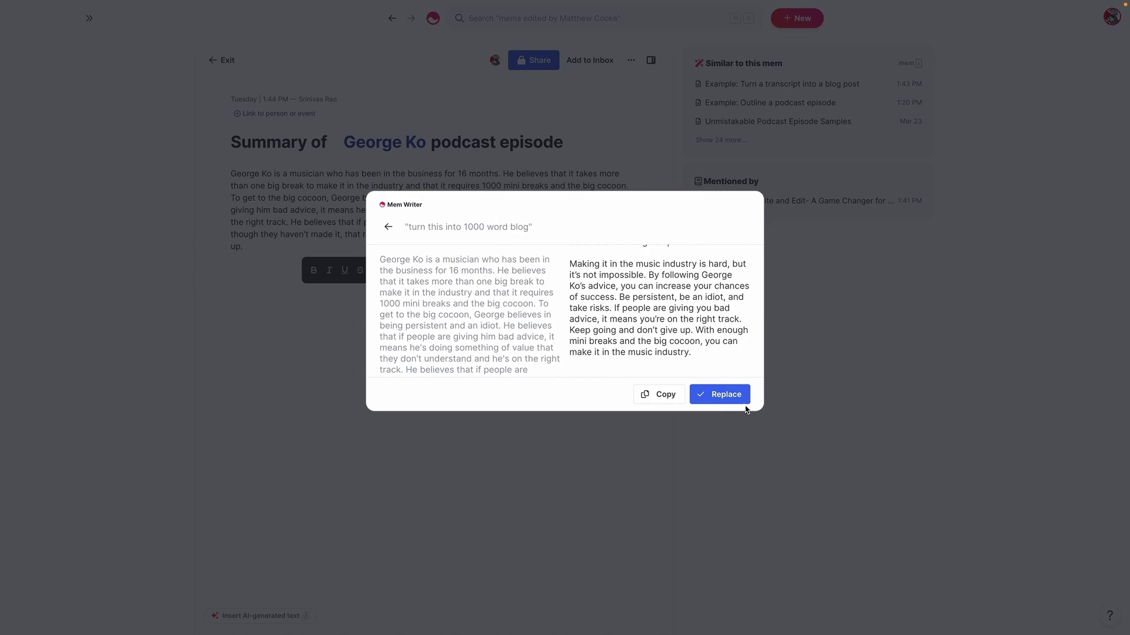
{"action": "left_click", "coordinate": [723, 394]}
{"action": "left_click_drag", "start_coordinate": [498, 418], "coordinate": [200, 169]}
{"action": "left_click", "coordinate": [537, 440]}
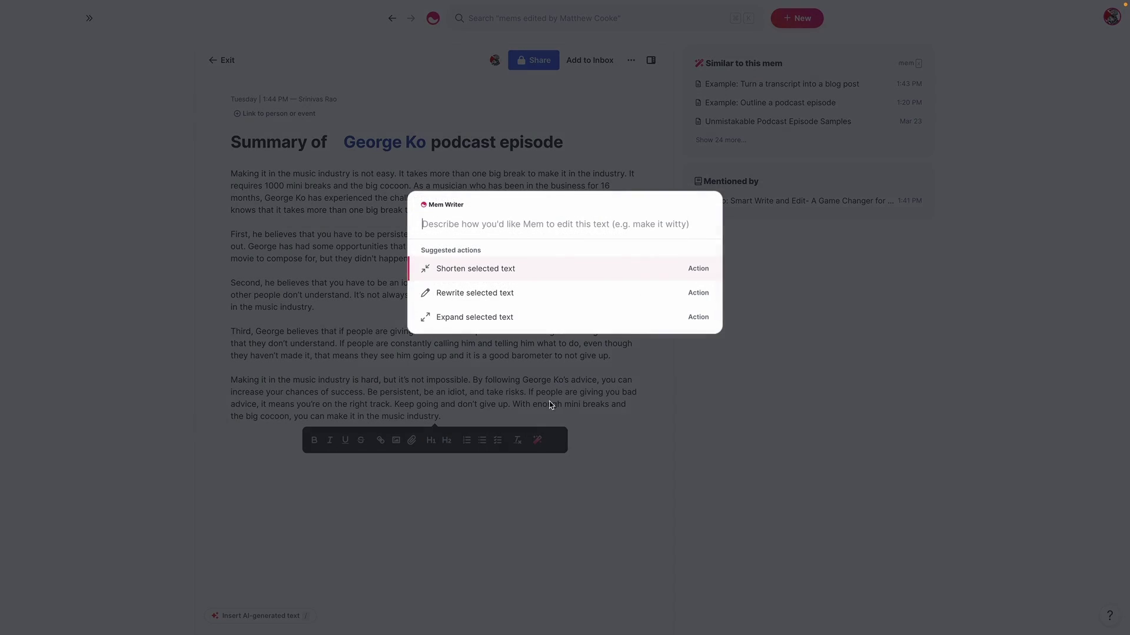
Replace the selected blog text with Mem Writer's 'Expand selected text' version
{"action": "left_click", "coordinate": [512, 318]}
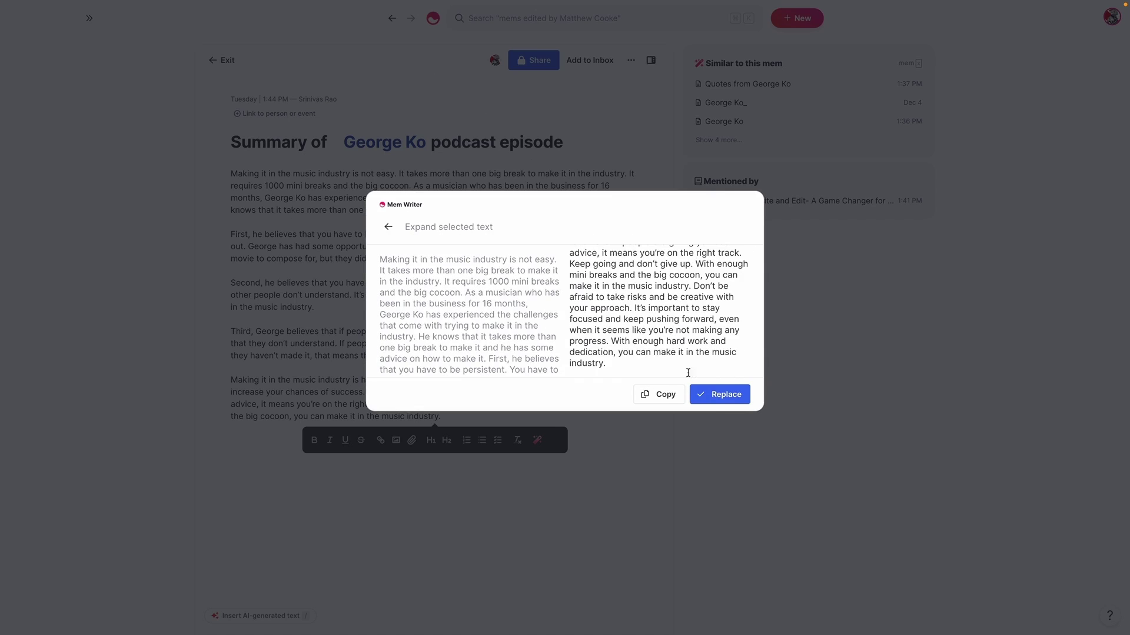
{"action": "left_click", "coordinate": [721, 397]}
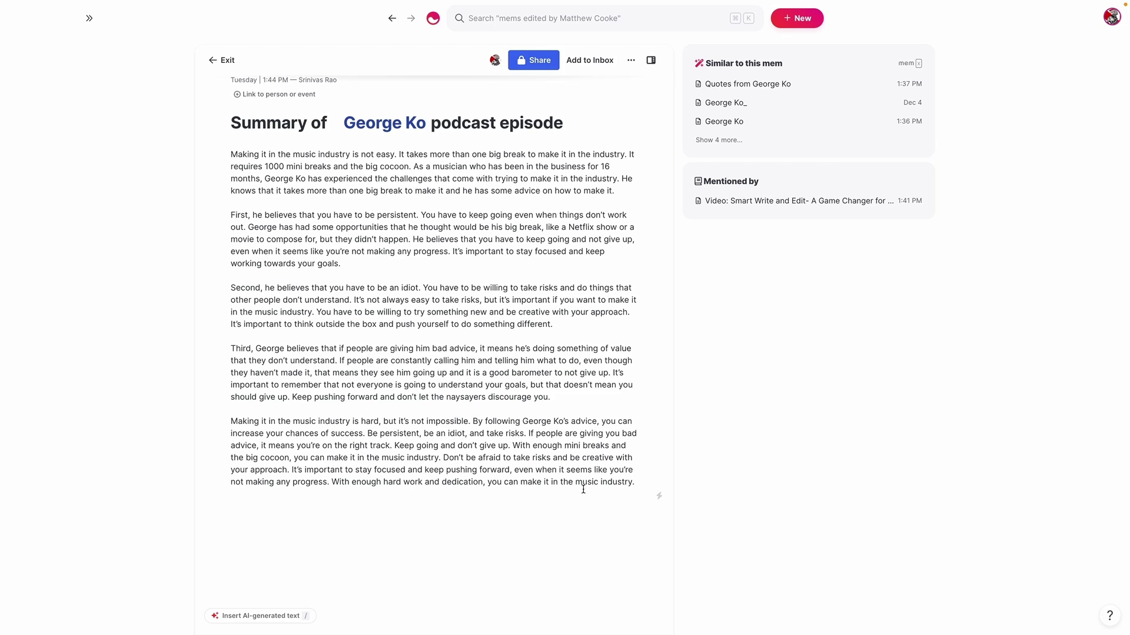
Have Mem Writer 'add headers for each paragraph' to the post body and replace it
{"action": "left_click_drag", "start_coordinate": [627, 484], "coordinate": [230, 154]}
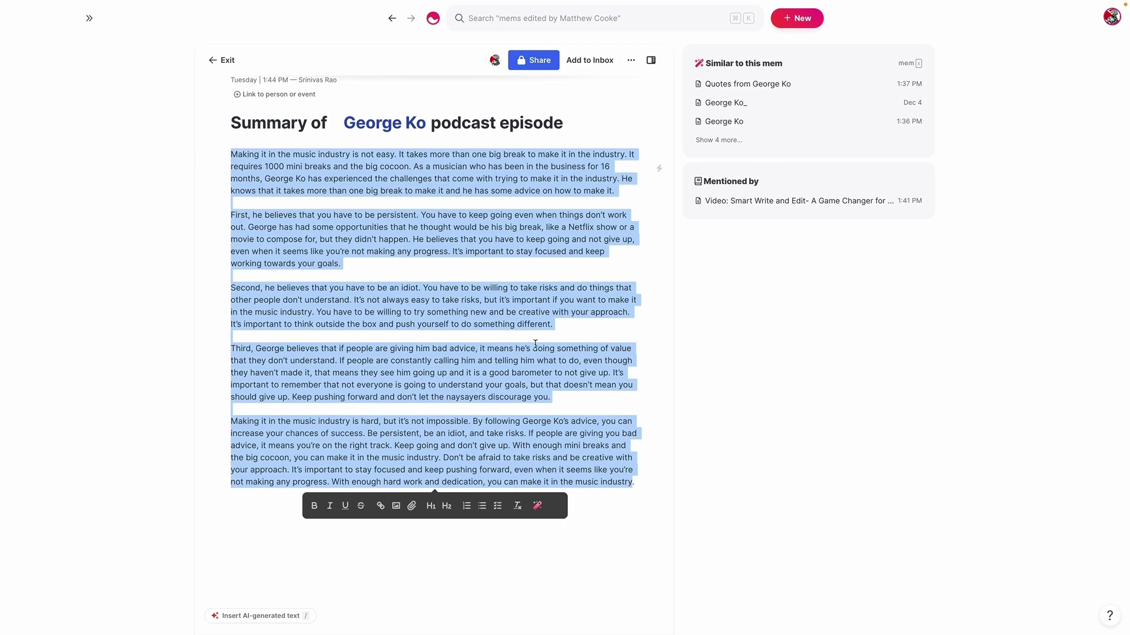
{"action": "left_click", "coordinate": [537, 505]}
{"action": "type", "text": "add"}
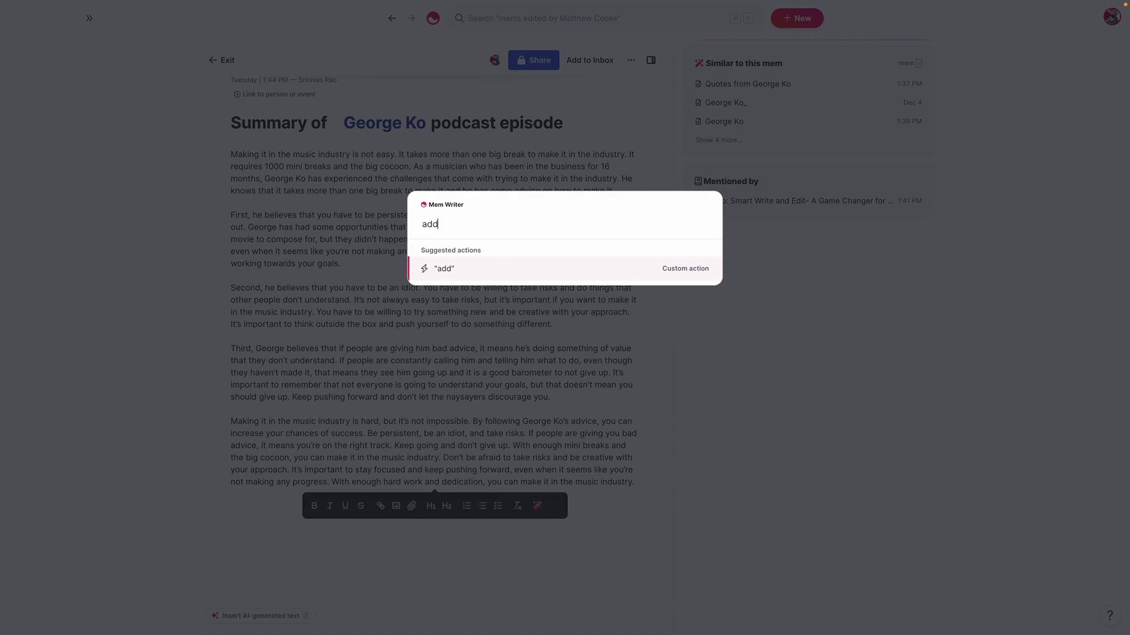
{"action": "type", "text": " headers for each paragraph"}
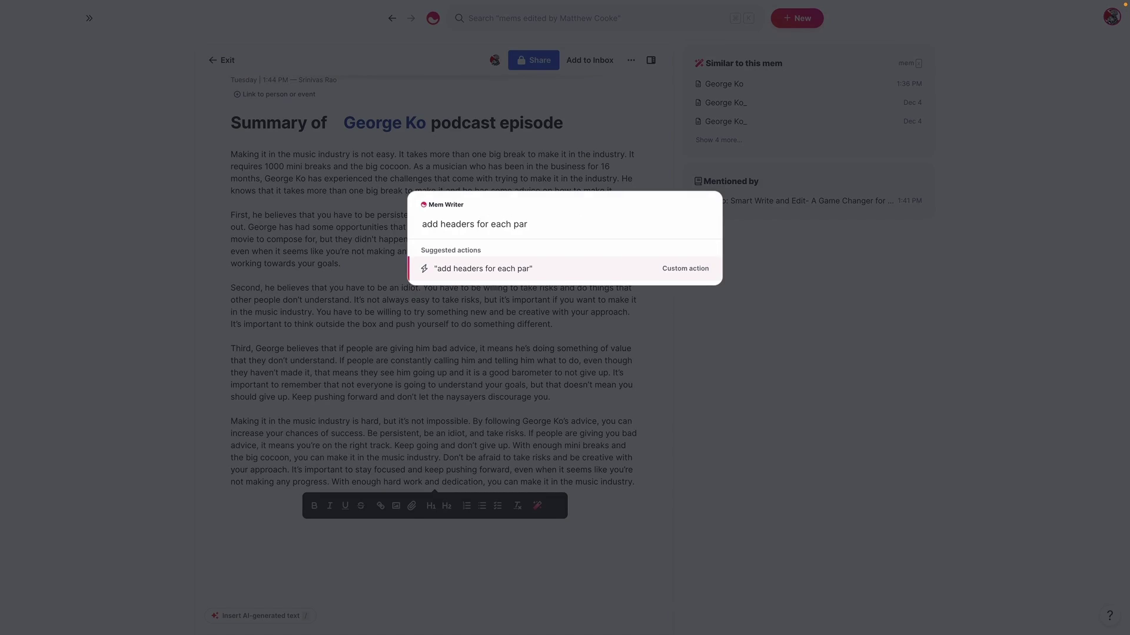
{"action": "key", "text": "Return"}
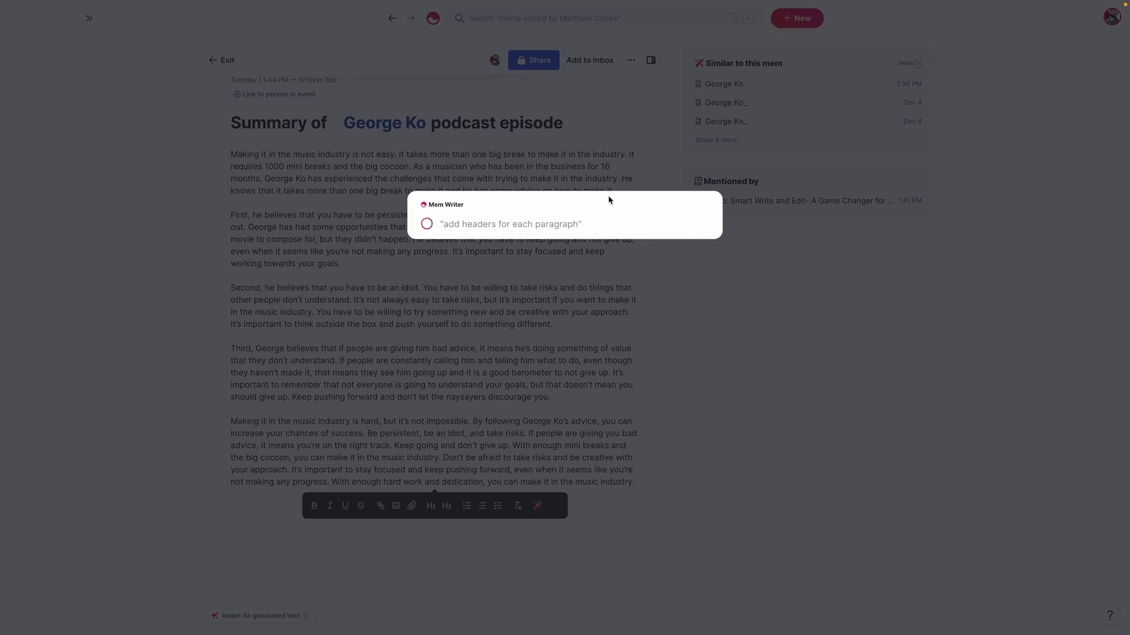
{"action": "scroll", "coordinate": [638, 334], "scroll_direction": "down", "scroll_amount": 5}
{"action": "left_click", "coordinate": [721, 395]}
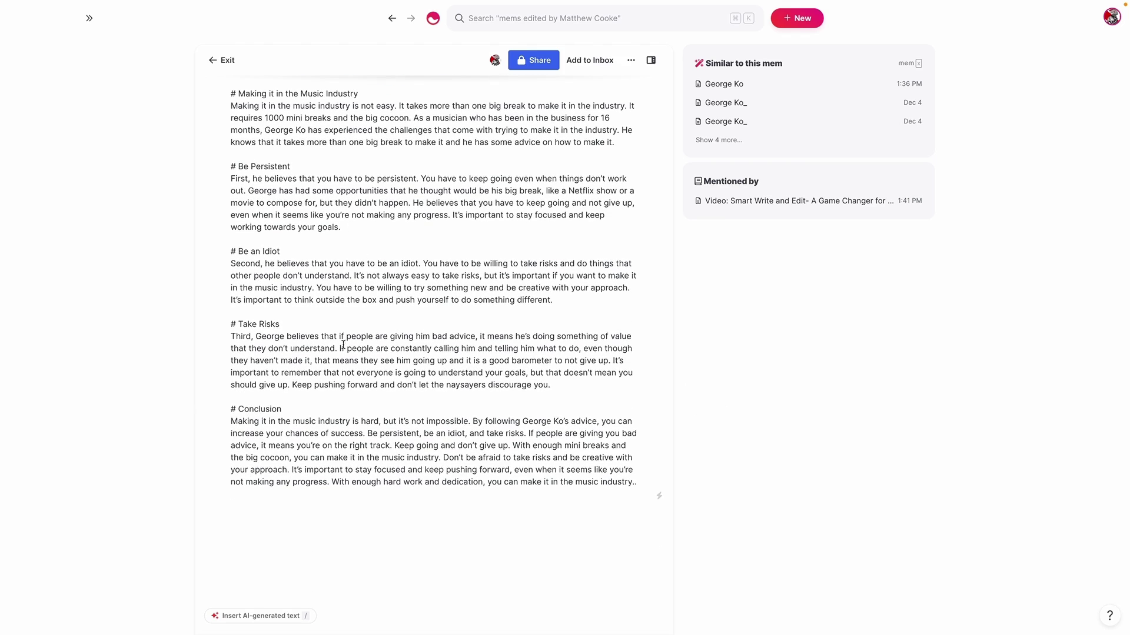
Rewrite the Conclusion to add a call to action for the interview on Unmistakable Creative
{"action": "triple_click", "coordinate": [410, 426]}
{"action": "left_click", "coordinate": [536, 506]}
{"action": "type", "text": "a"}
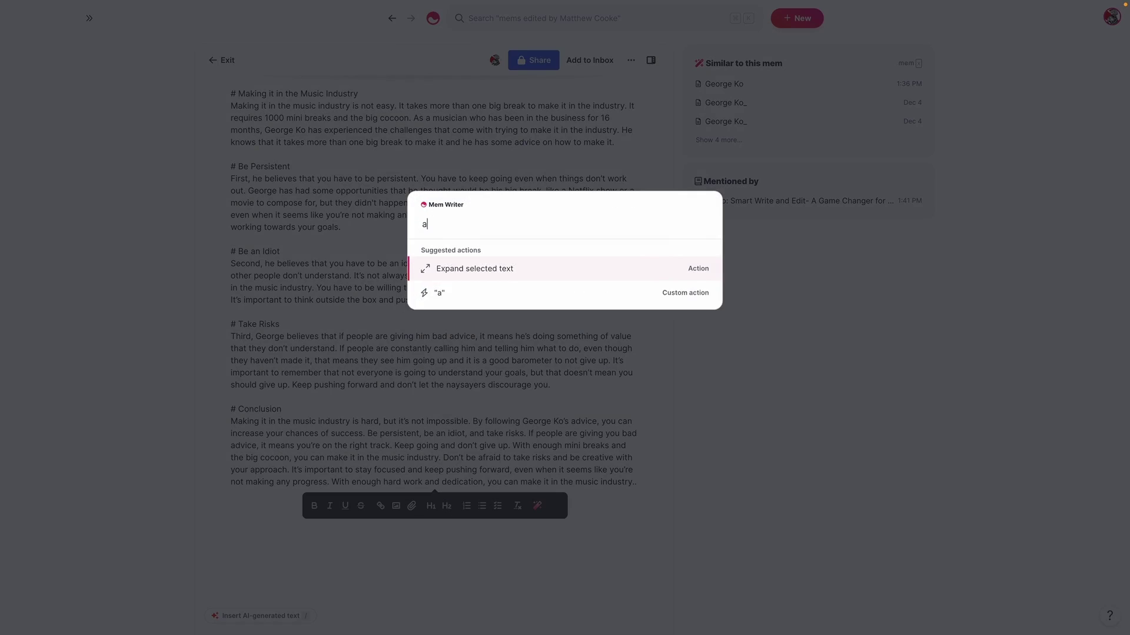
{"action": "type", "text": "dd a call to"}
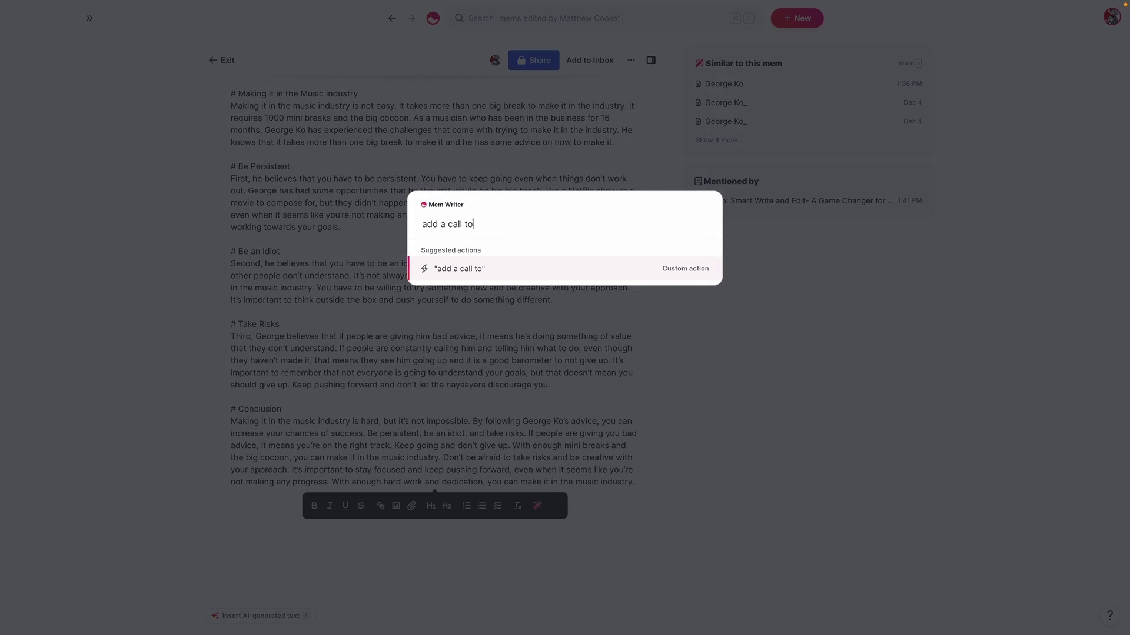
{"action": "type", "text": " action to listen to the int"}
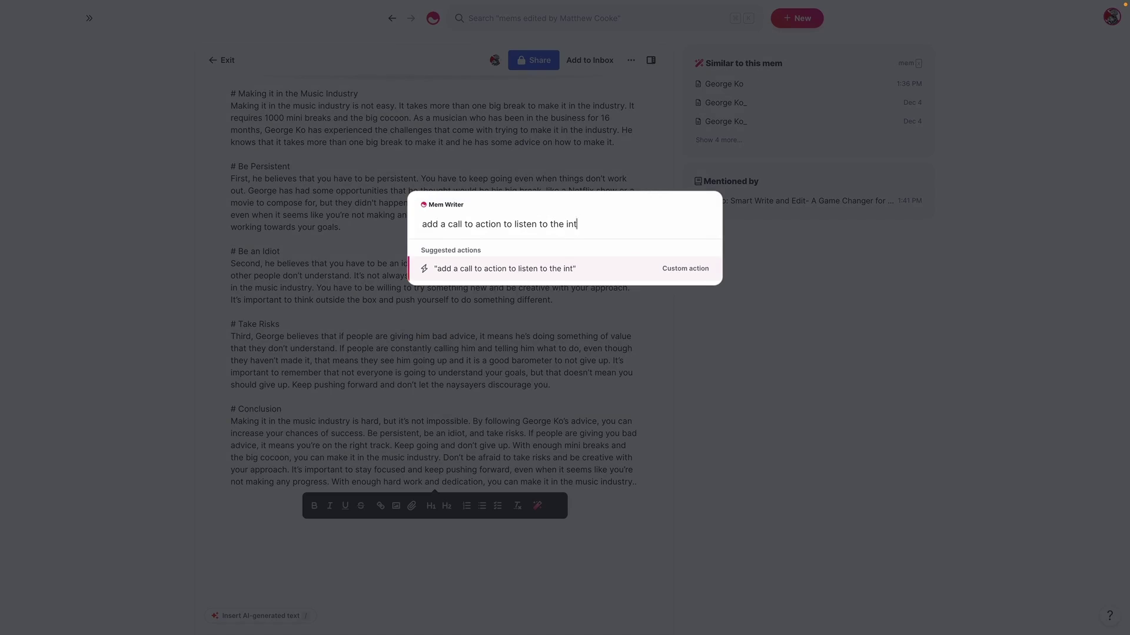
{"action": "type", "text": "erview u"}
{"action": "key", "text": "BackSpace"}
{"action": "type", "text": "on Unm"}
{"action": "key", "text": "BackSpace"}
{"action": "key", "text": "BackSpace"}
{"action": "type", "text": "nmistakable Creative"}
{"action": "key", "text": "Return"}
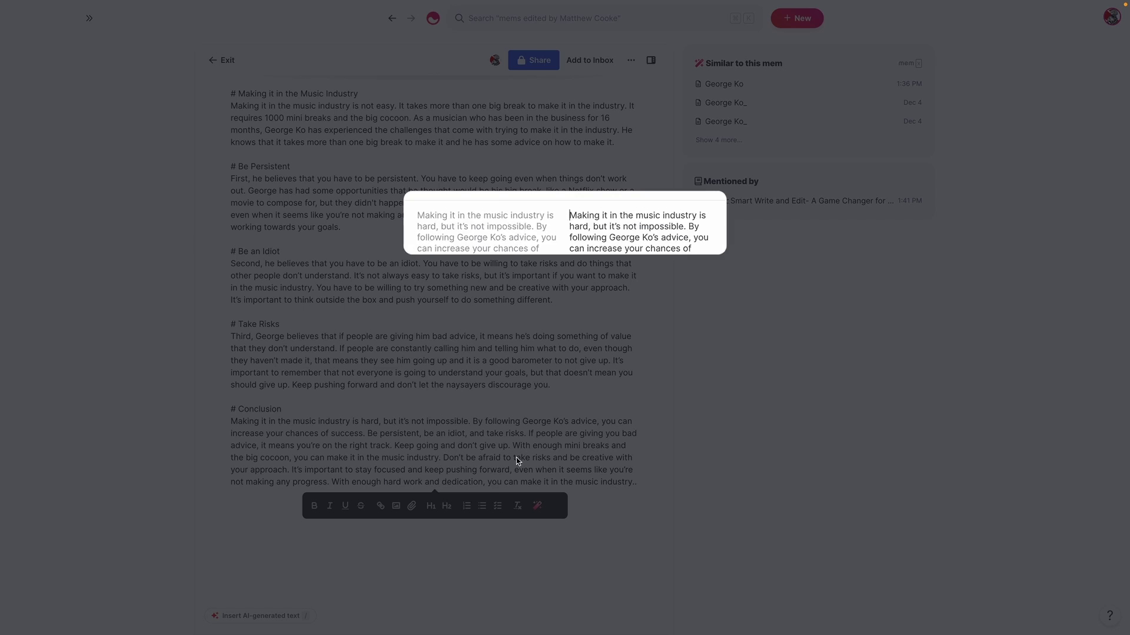
{"action": "scroll", "coordinate": [680, 274], "scroll_direction": "down", "scroll_amount": 3}
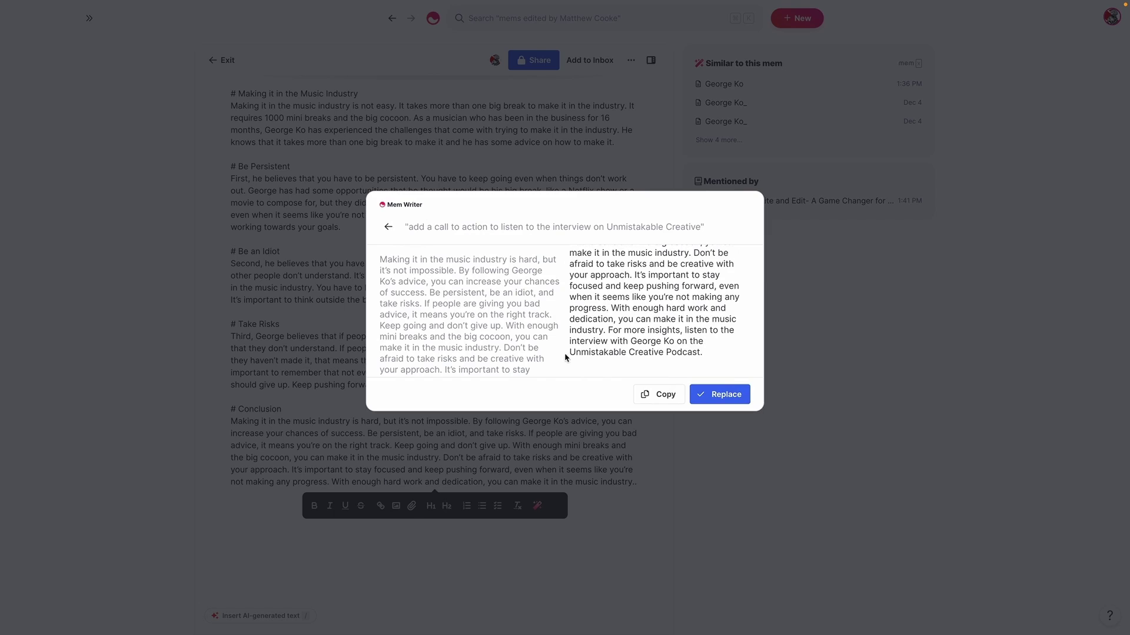
{"action": "left_click", "coordinate": [719, 394]}
{"action": "scroll", "coordinate": [353, 424], "scroll_direction": "down", "scroll_amount": 3}
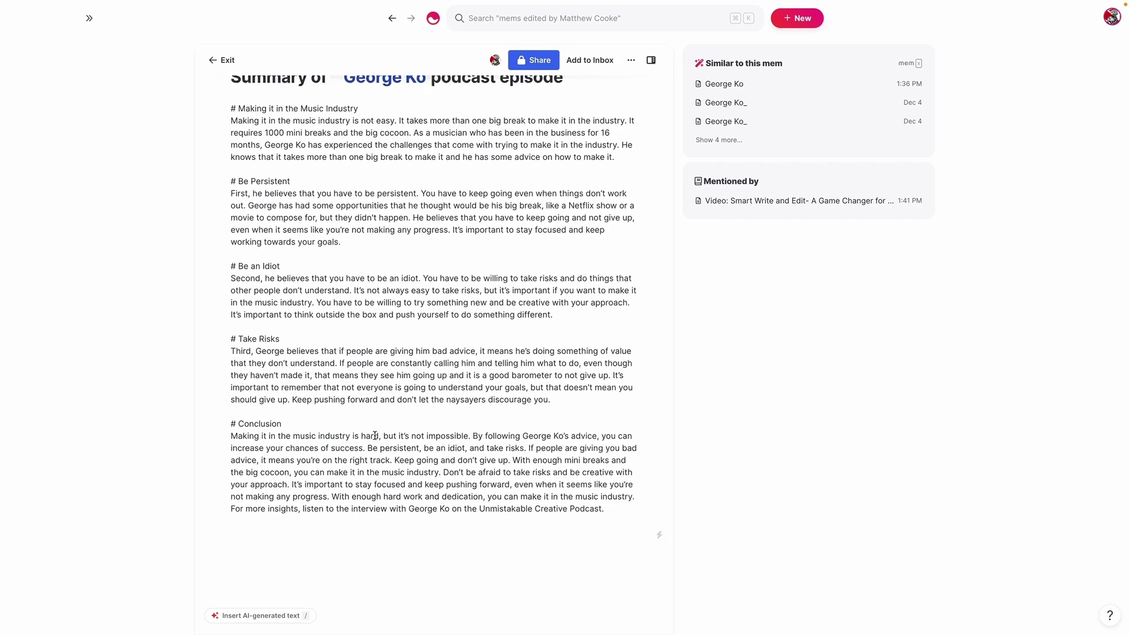
{"action": "scroll", "coordinate": [464, 188], "scroll_direction": "up", "scroll_amount": 3}
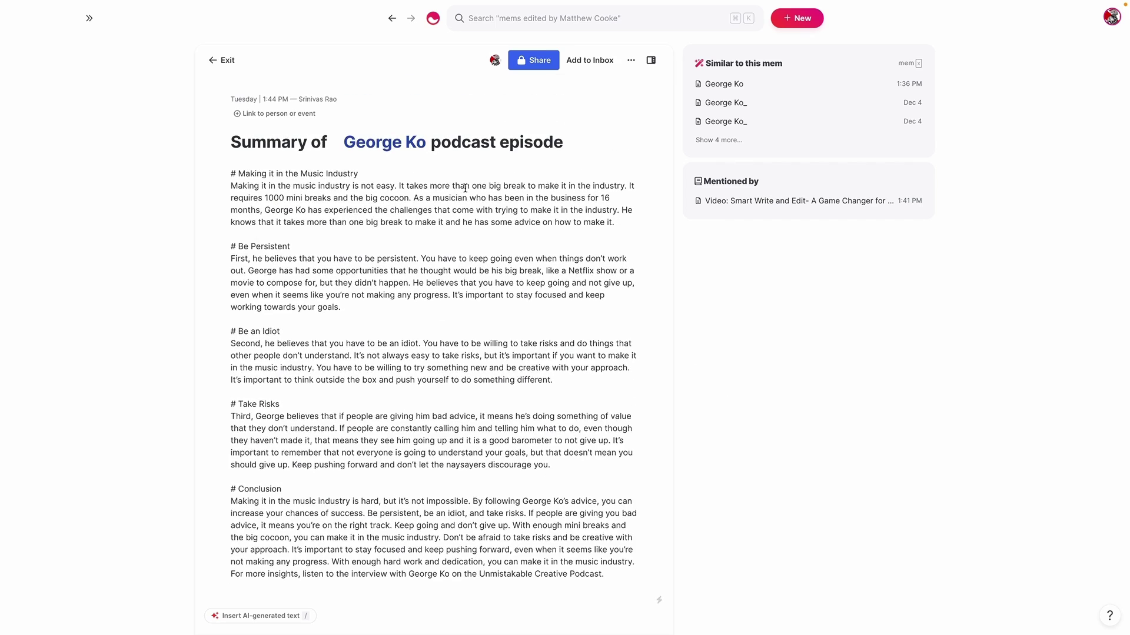
Format 'Making it in the Music Industry' as a real heading and delete its leading '#'
{"action": "left_click", "coordinate": [375, 177]}
{"action": "key", "text": "BackSpace"}
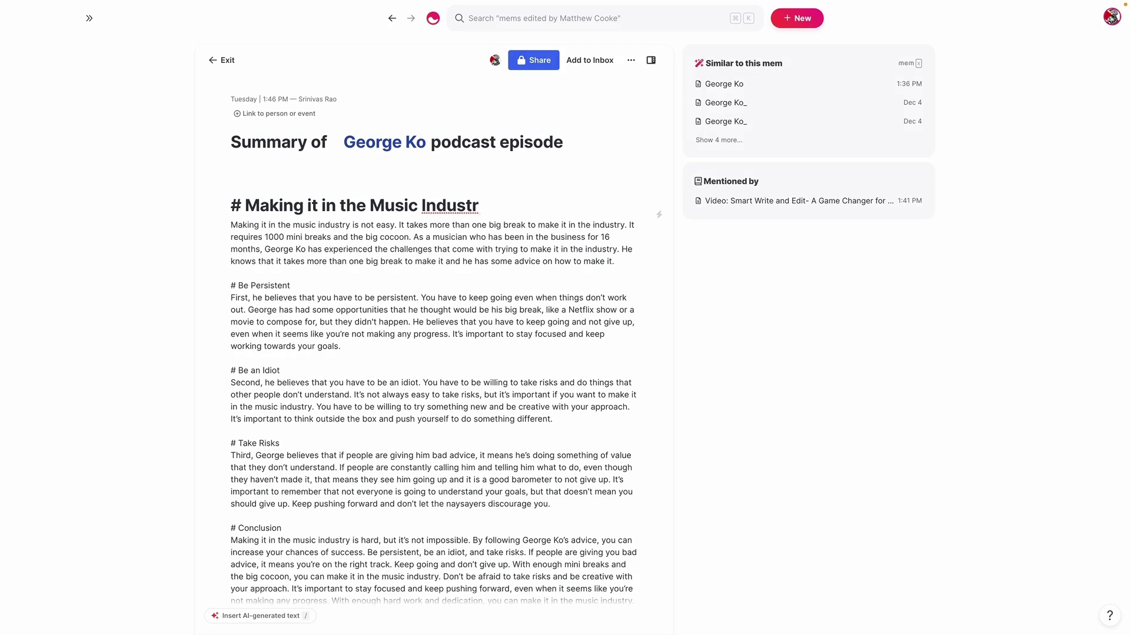
{"action": "type", "text": "y"}
{"action": "left_click", "coordinate": [239, 201]}
{"action": "key", "text": "BackSpace"}
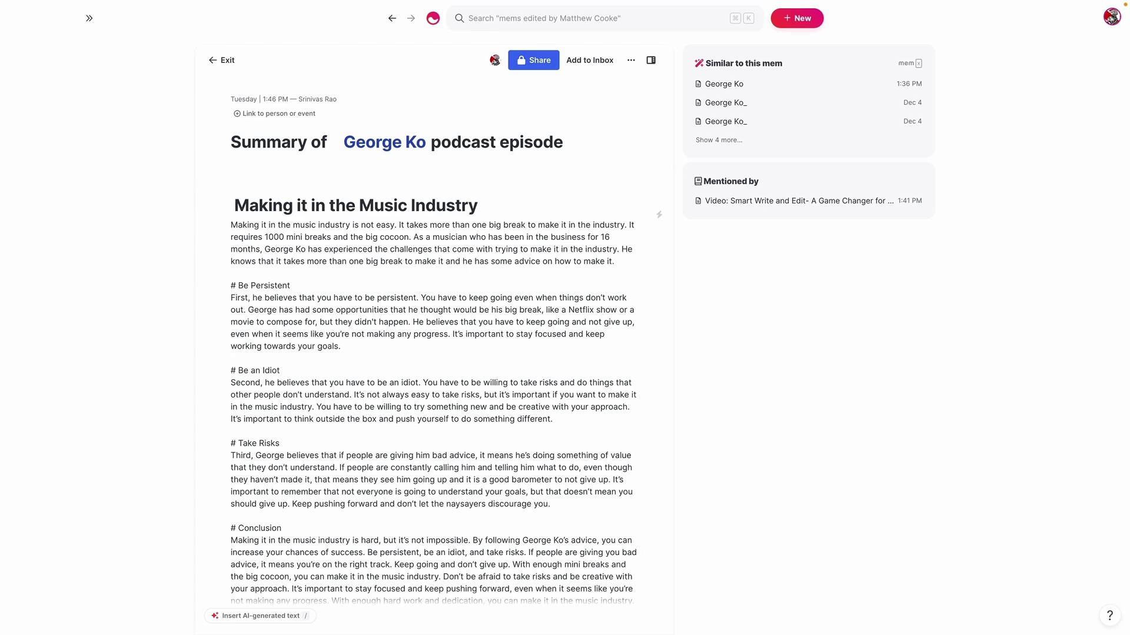
{"action": "key", "text": "Delete"}
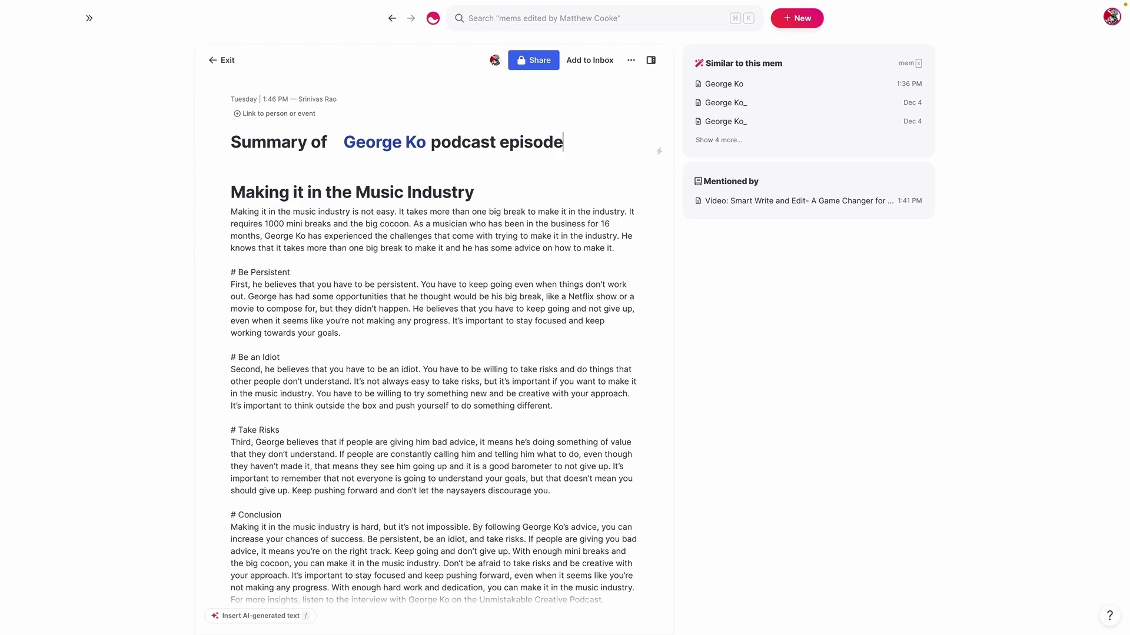
Below the title, generate a bio with the prompt 'Bio about Pianist George Ko' and /write
{"action": "key", "text": "Return"}
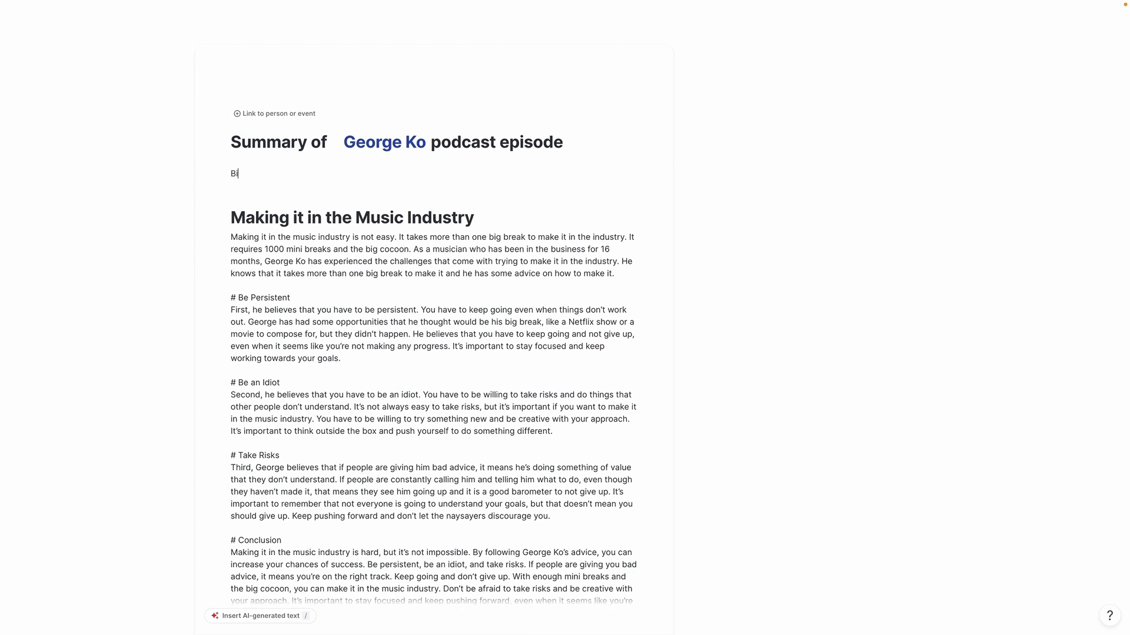
{"action": "type", "text": "Bio about Pianist George Ko"}
{"action": "key", "text": "Return"}
{"action": "type", "text": "/write"}
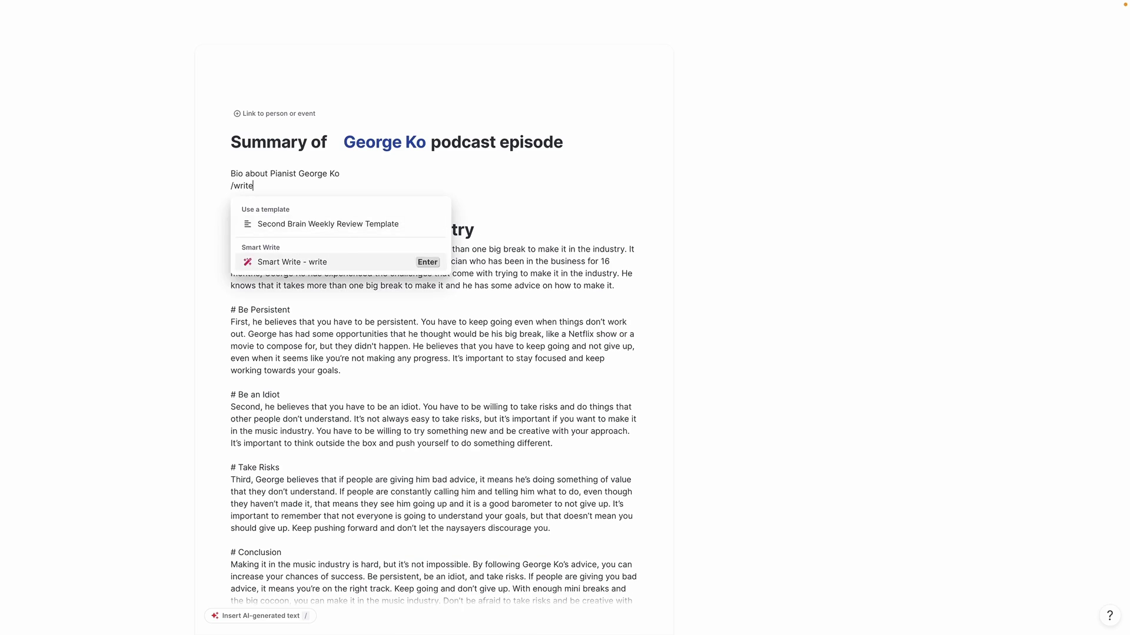
{"action": "key", "text": "Return"}
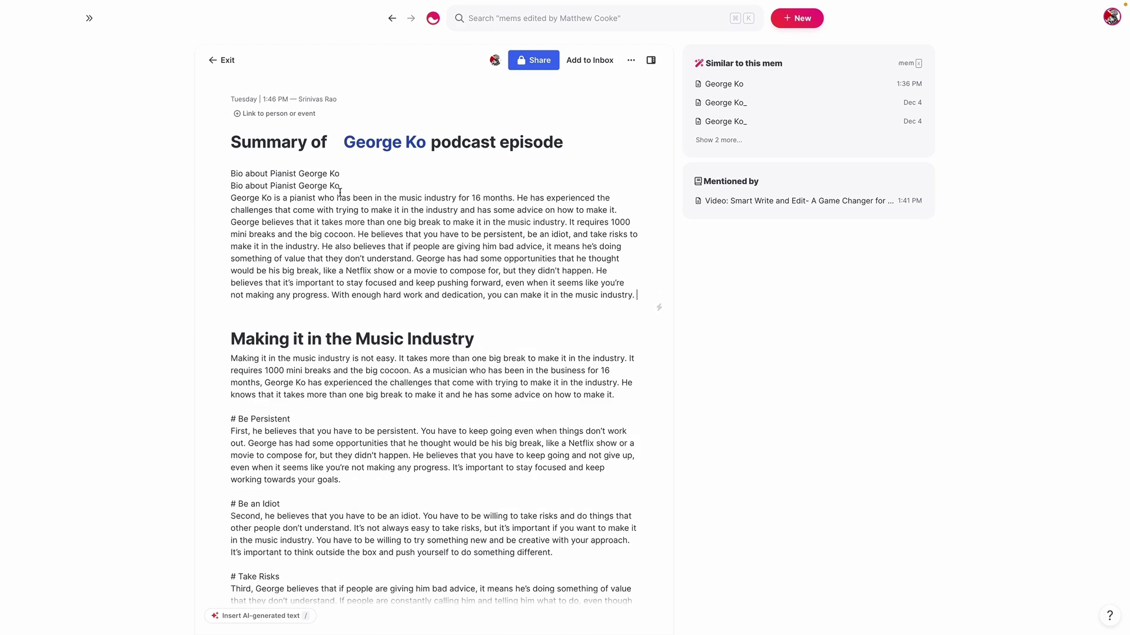
Delete the bio prompt lines above the generated paragraph and open the Smart Write video mem alongside
{"action": "left_click", "coordinate": [364, 180]}
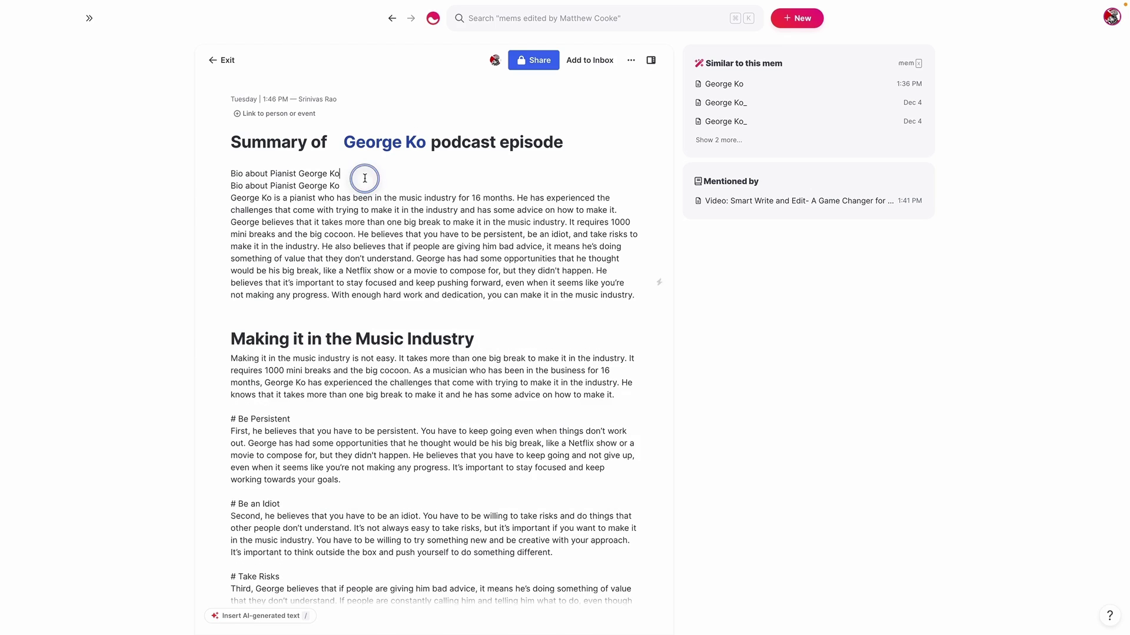
{"action": "left_click", "coordinate": [219, 202]}
{"action": "left_click", "coordinate": [237, 198]}
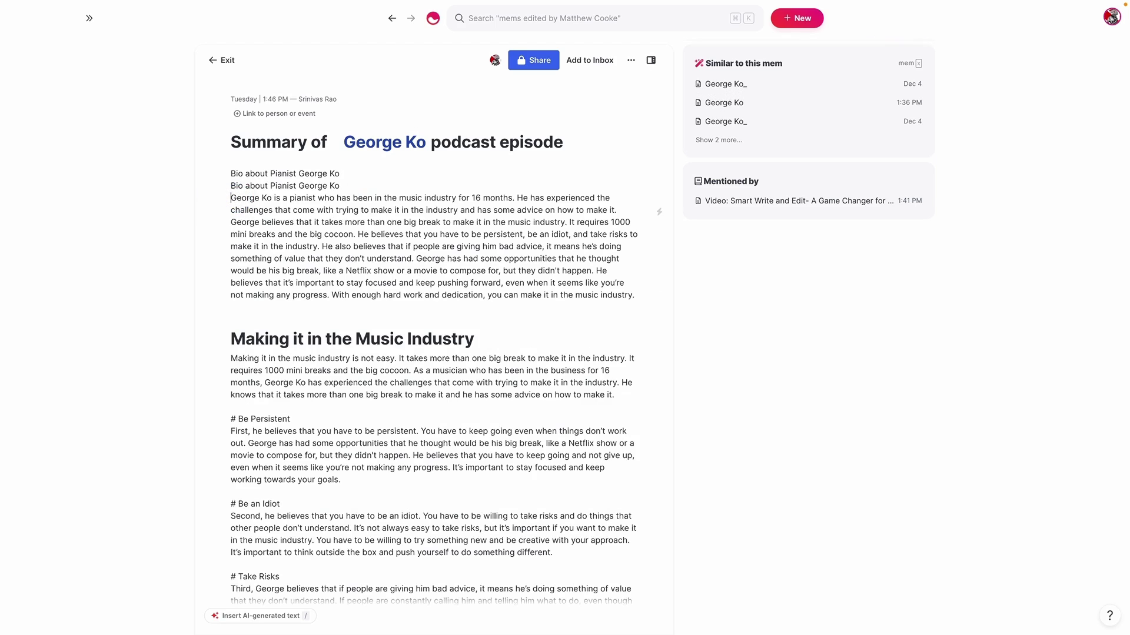
{"action": "key", "text": "Return"}
{"action": "type", "text": "\\"}
{"action": "key", "text": "BackSpace"}
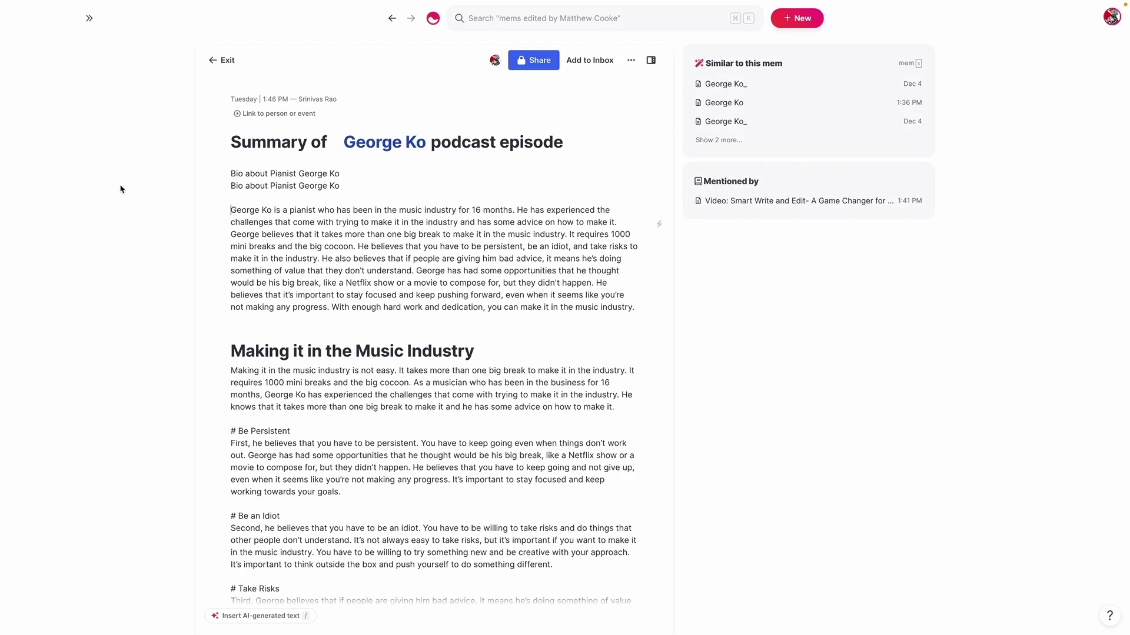
{"action": "left_click_drag", "start_coordinate": [342, 188], "coordinate": [212, 166]}
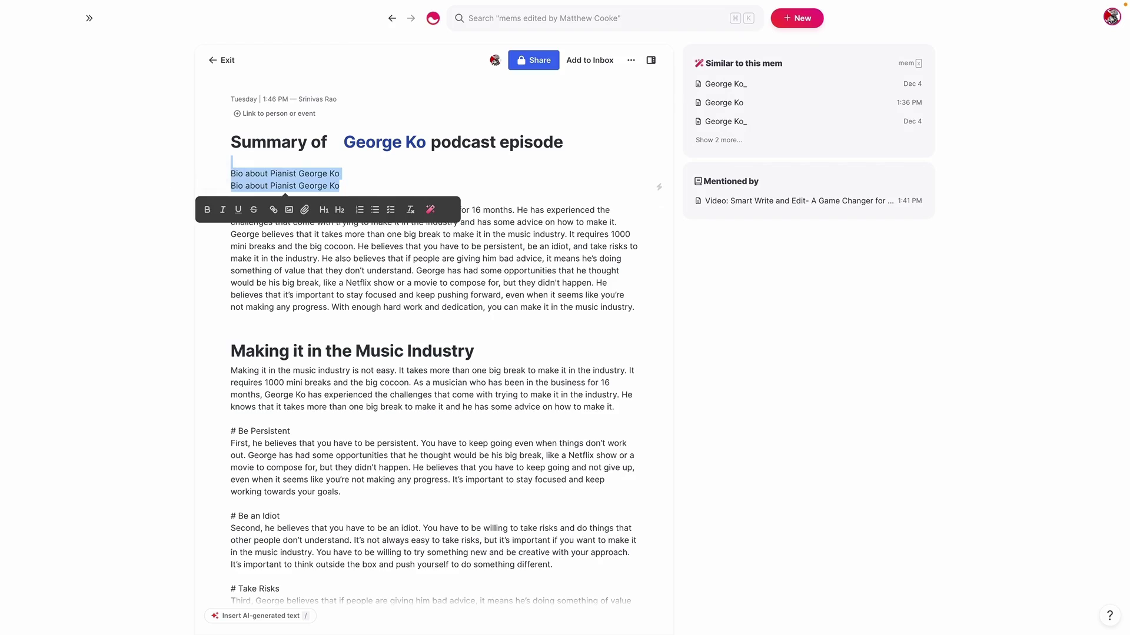
{"action": "key", "text": "BackSpace"}
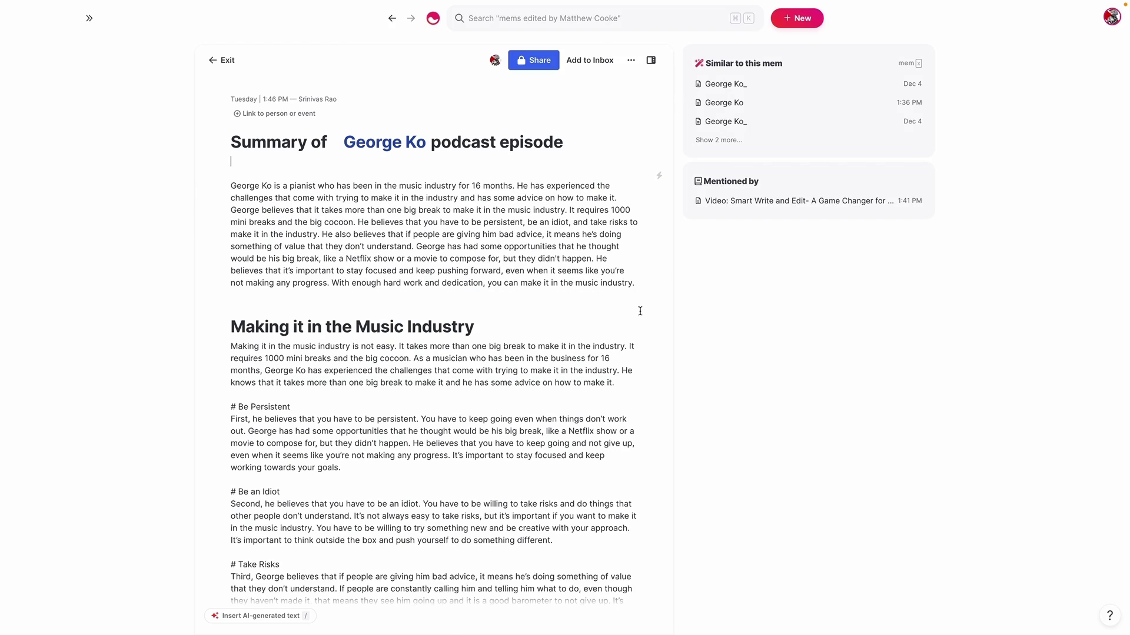
{"action": "left_click", "coordinate": [747, 201]}
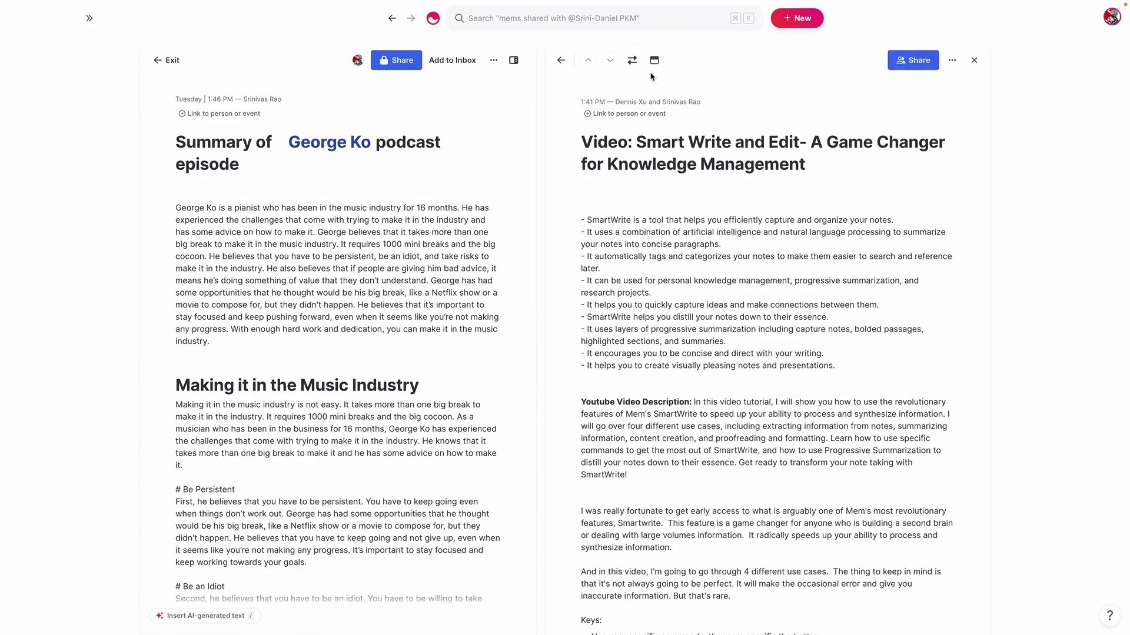
Open 'Example: Write a blog post on a topic' from Use Case 3 and close the other panes
{"action": "left_click", "coordinate": [632, 60]}
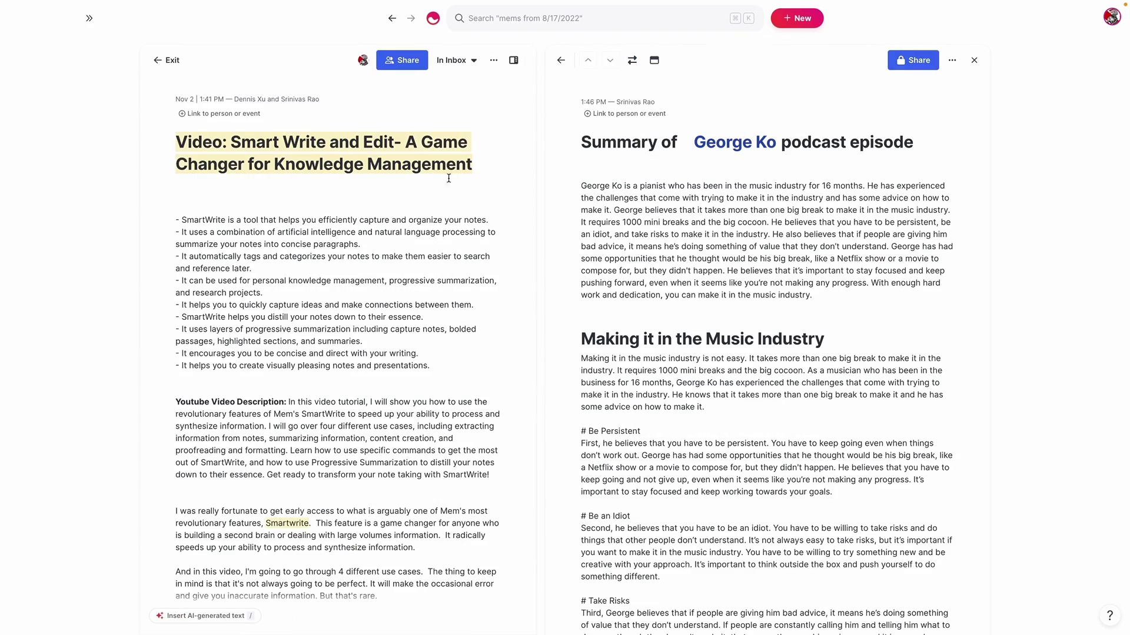
{"action": "left_click", "coordinate": [974, 60]}
{"action": "scroll", "coordinate": [438, 389], "scroll_direction": "down", "scroll_amount": 3}
{"action": "scroll", "coordinate": [437, 389], "scroll_direction": "down", "scroll_amount": 10}
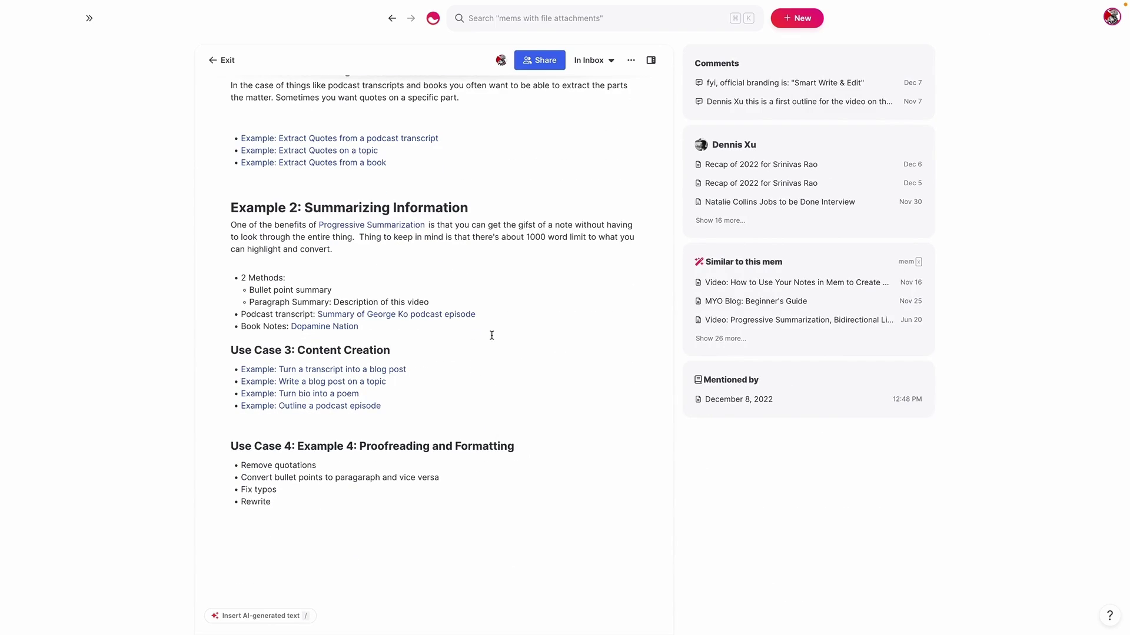
{"action": "left_click", "coordinate": [379, 382]}
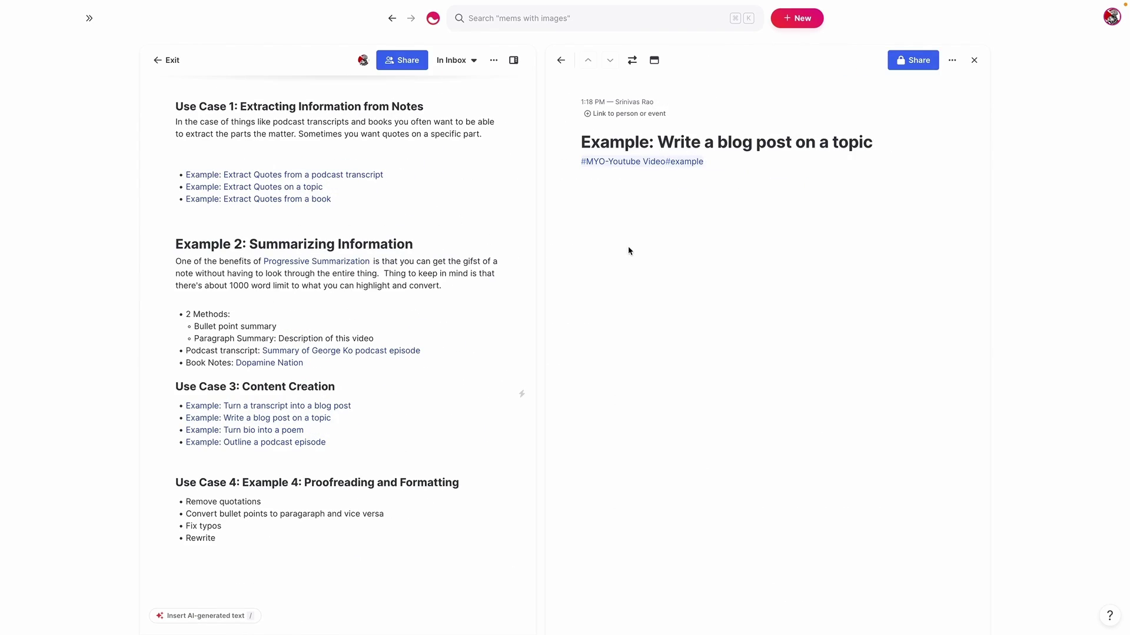
{"action": "left_click", "coordinate": [632, 60]}
{"action": "left_click", "coordinate": [973, 60]}
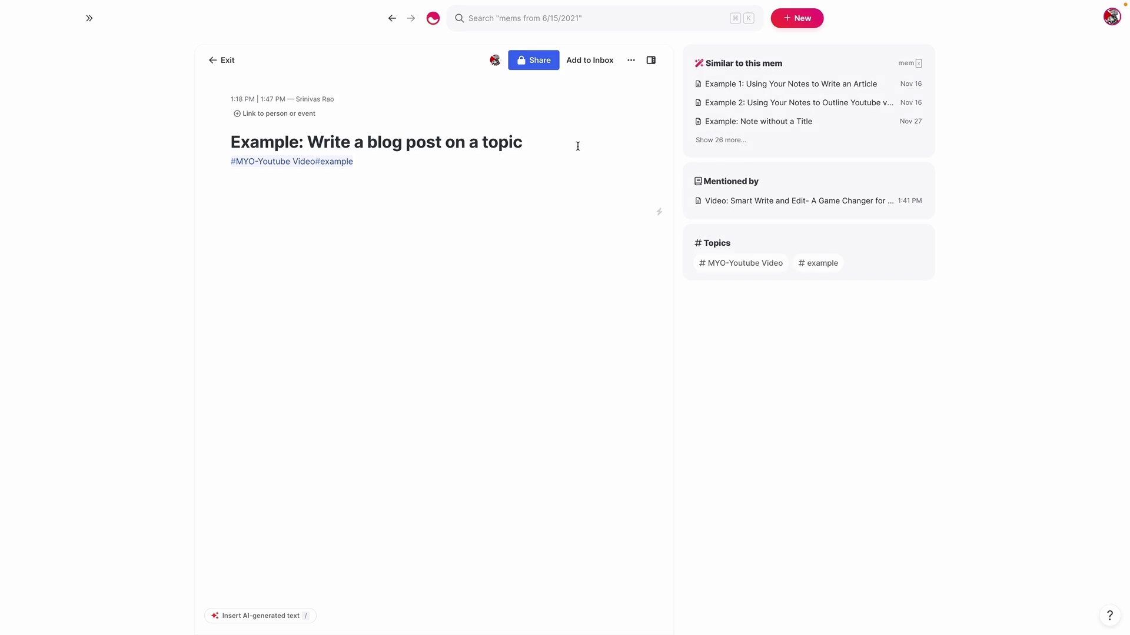
Delete the old title and type 'How Cognitive Biases Influence Our Decisions' in its place
{"action": "left_click_drag", "start_coordinate": [559, 151], "coordinate": [323, 142]}
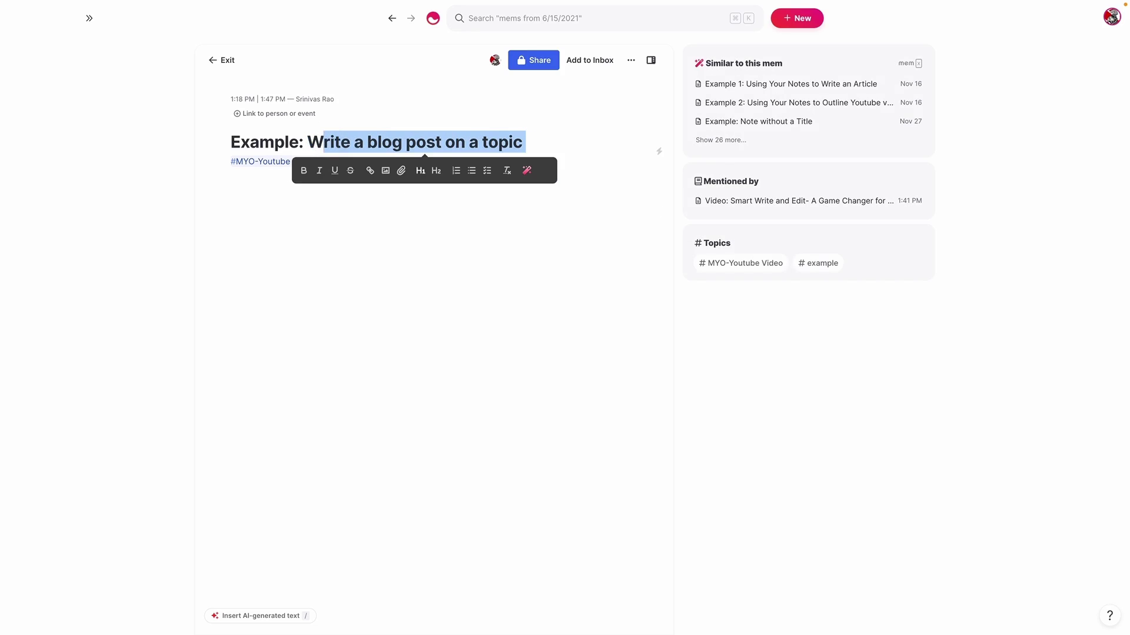
{"action": "key", "text": "BackSpace"}
{"action": "key", "text": "BackSpace"}
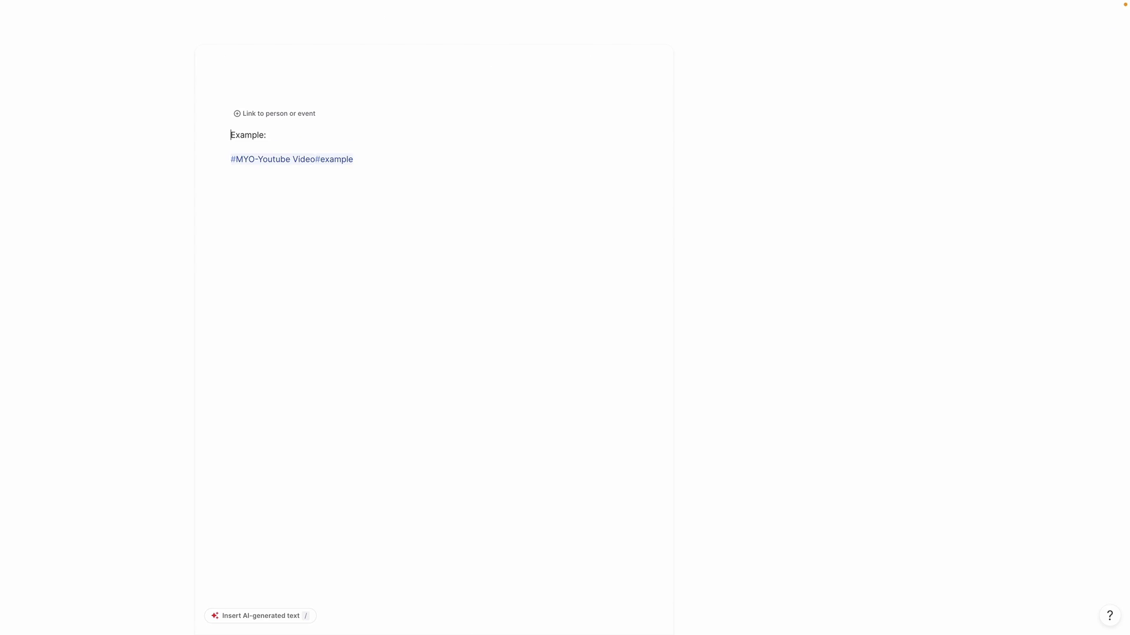
{"action": "key", "text": "BackSpace"}
{"action": "key", "text": "BackSpace"}
{"action": "key", "text": "BackSpace"}
{"action": "key", "text": "BackSpace"}
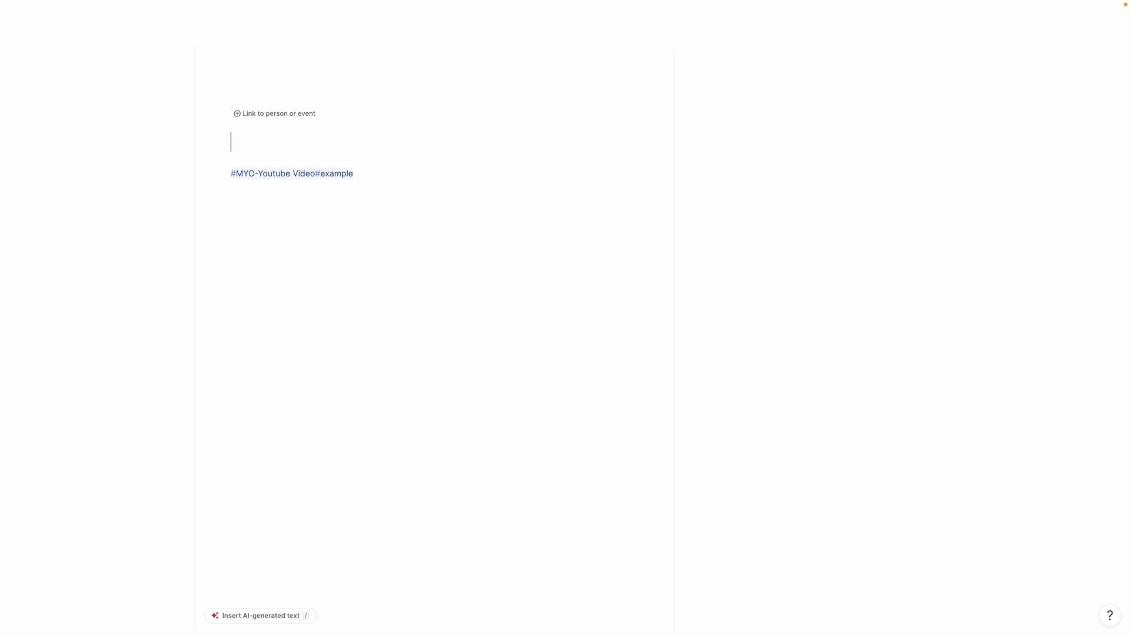
{"action": "type", "text": "How Cogniit"}
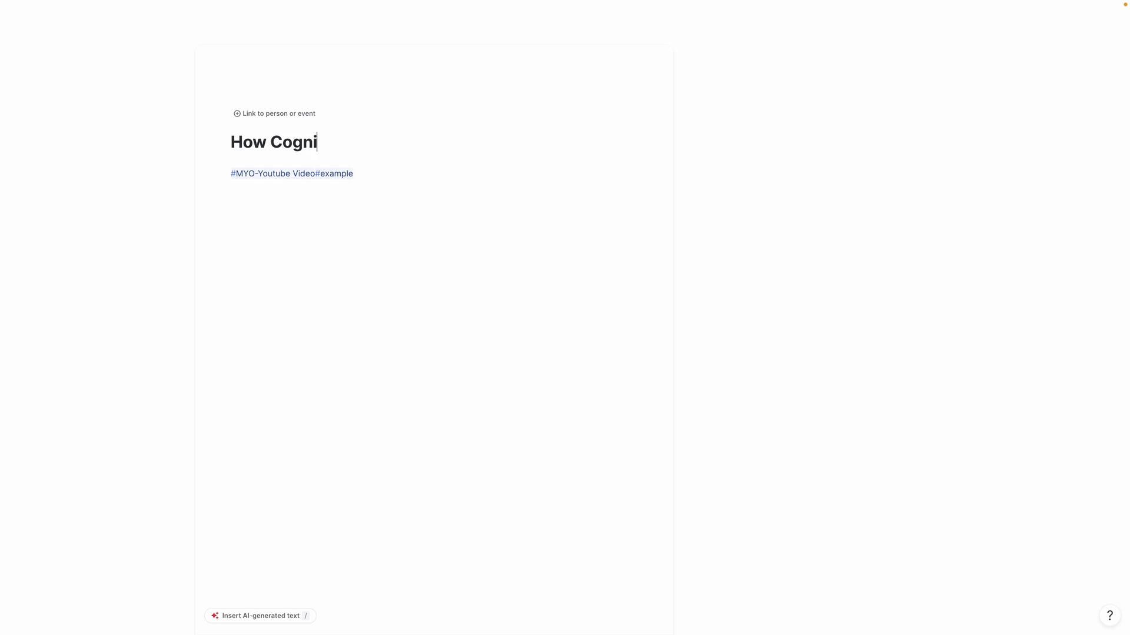
{"action": "key", "text": "BackSpace"}
{"action": "key", "text": "BackSpace"}
{"action": "type", "text": "tive Bias"}
{"action": "key", "text": "BackSpace"}
{"action": "type", "text": "es Inl"}
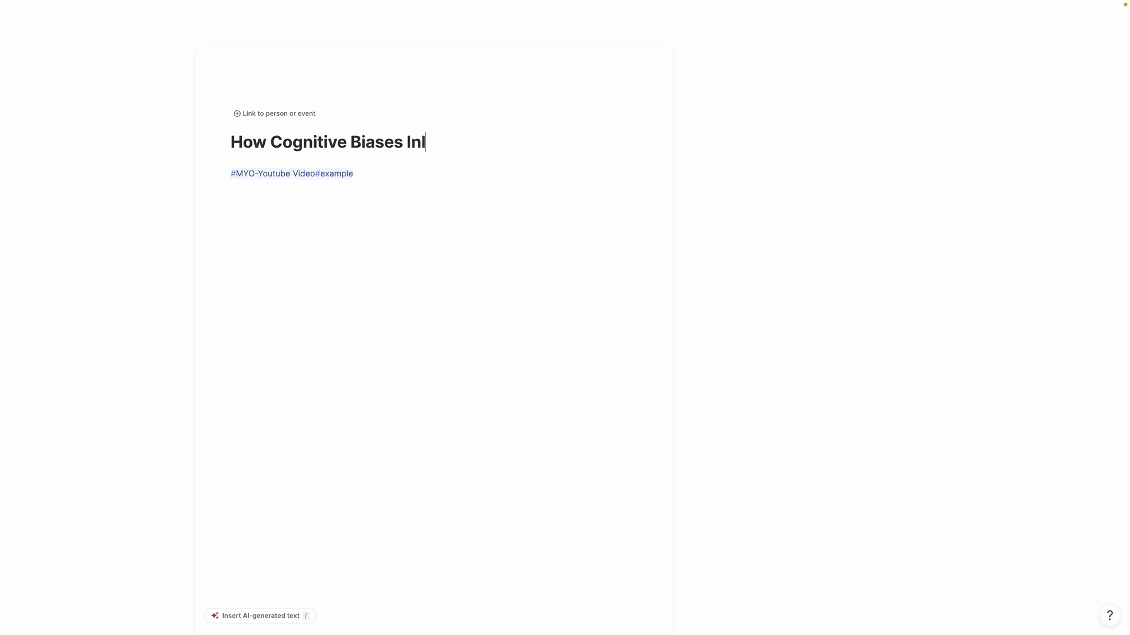
{"action": "key", "text": "BackSpace"}
{"action": "type", "text": "fluence Our D"}
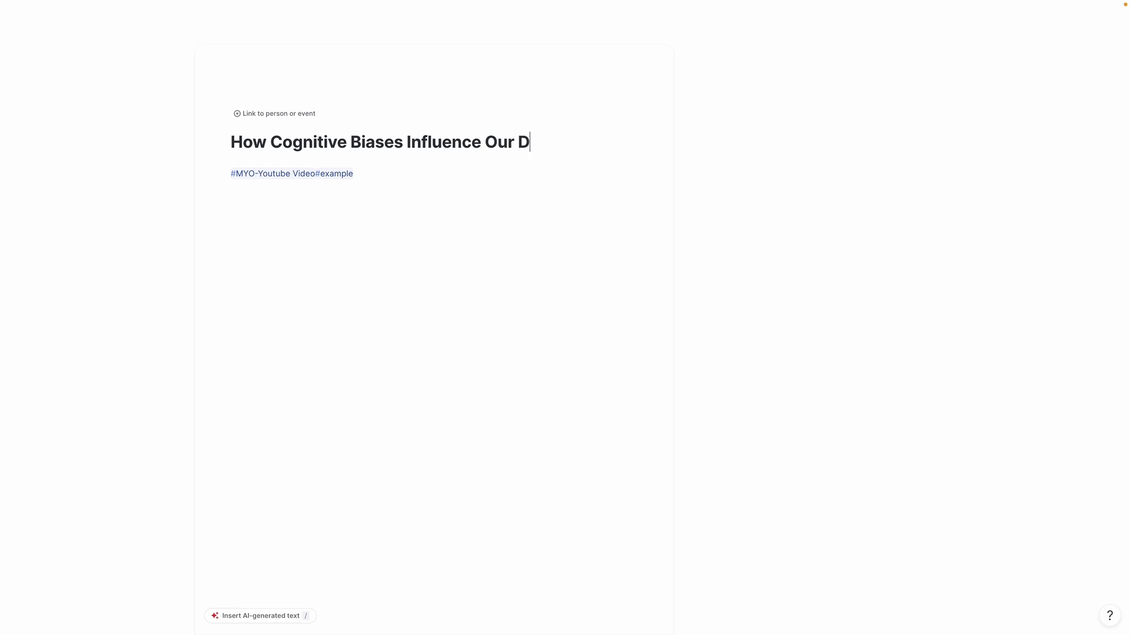
{"action": "type", "text": "ecisions"}
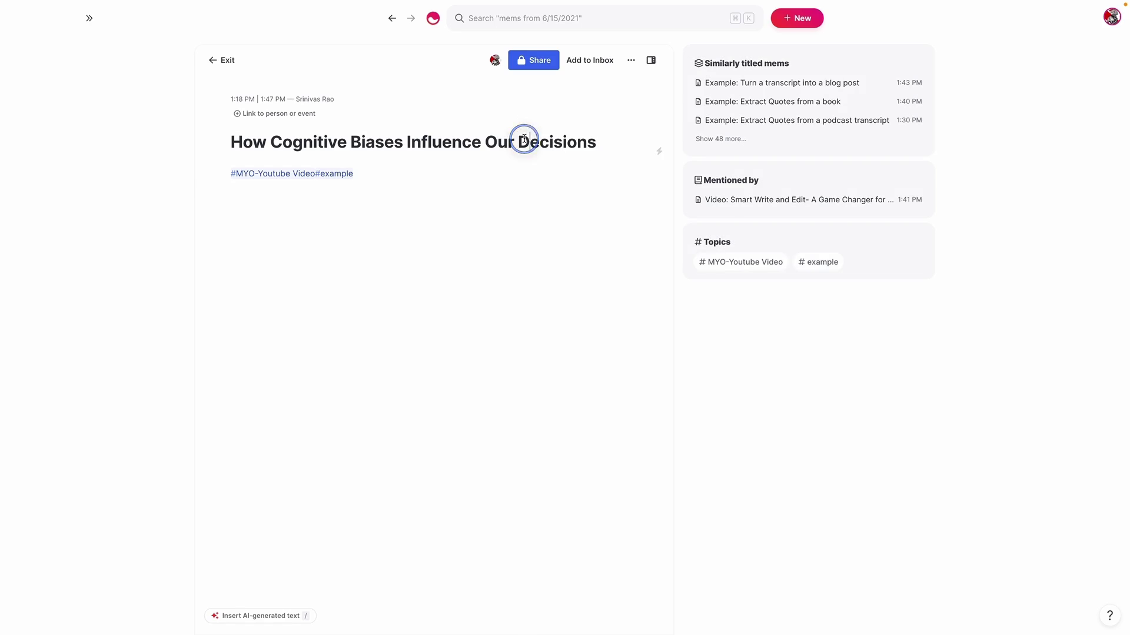
Have Mem Writer turn the title into a blog with 5 headers, replacing the title
{"action": "triple_click", "coordinate": [524, 141]}
{"action": "left_click", "coordinate": [516, 171]}
{"action": "type", "text": "tur"}
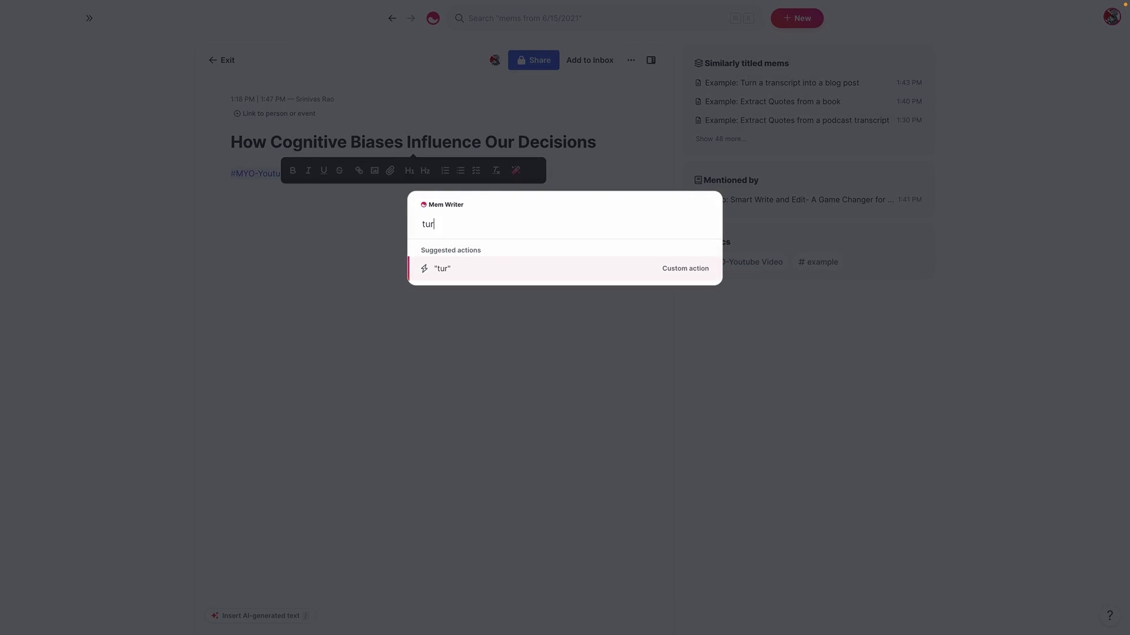
{"action": "type", "text": "n this into a blog with 5 "}
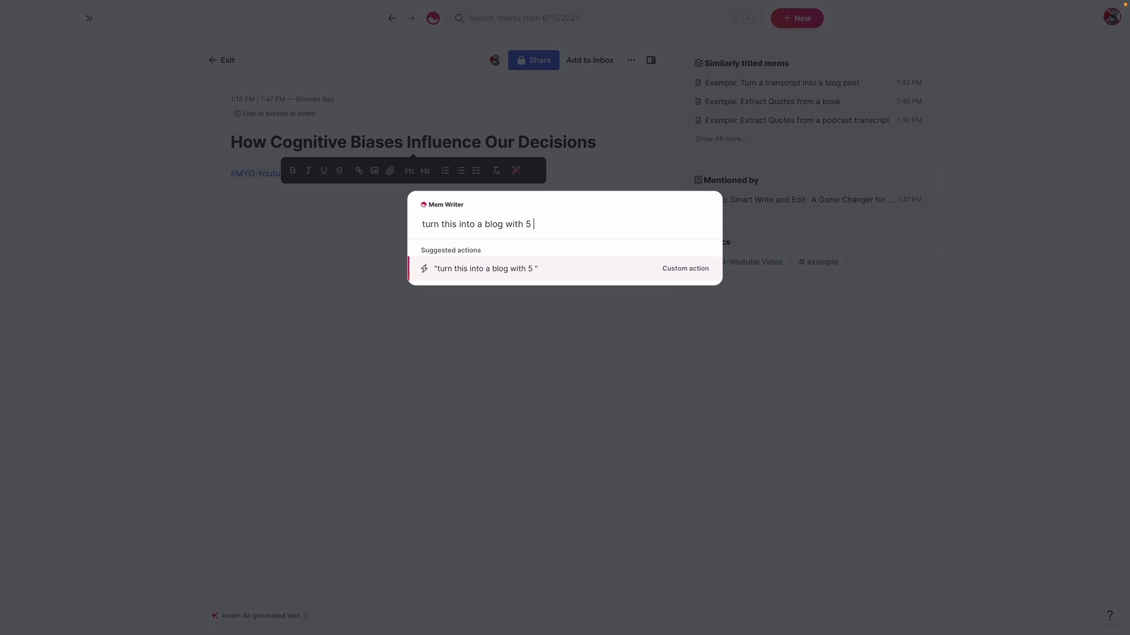
{"action": "type", "text": "headers"}
{"action": "key", "text": "Return"}
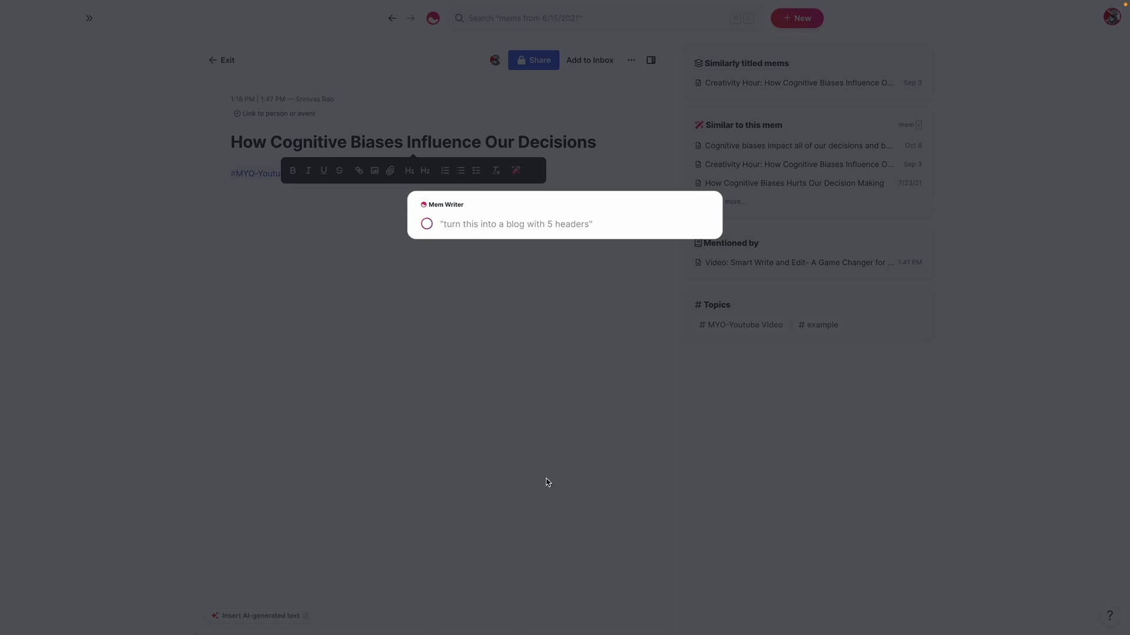
{"action": "left_click", "coordinate": [710, 400]}
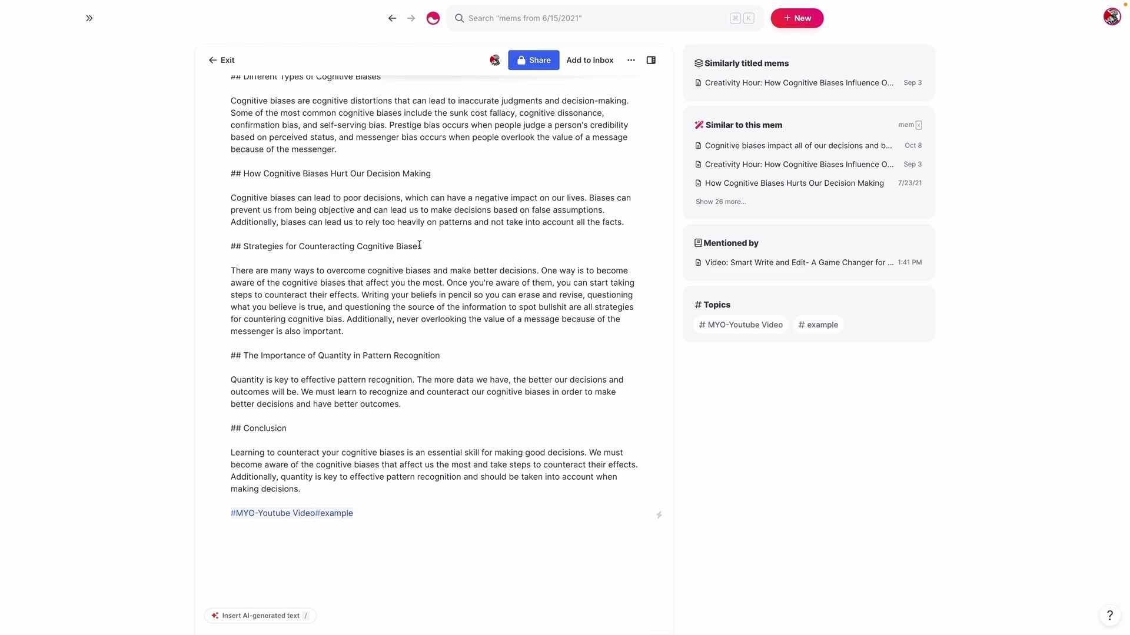
{"action": "scroll", "coordinate": [415, 393], "scroll_direction": "up", "scroll_amount": 2}
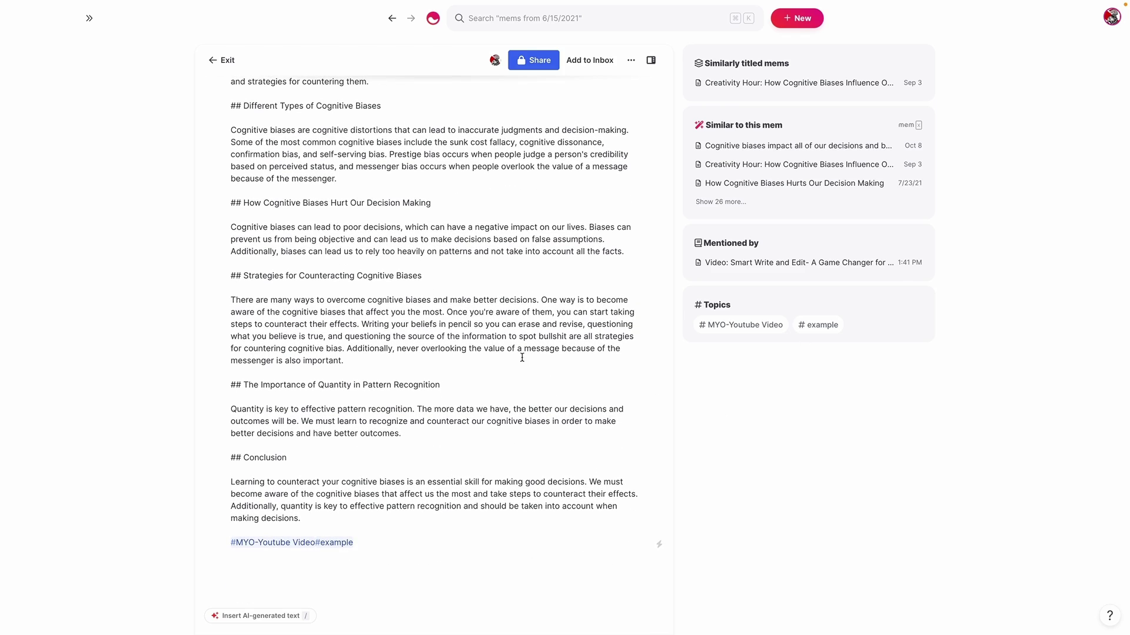
{"action": "scroll", "coordinate": [415, 390], "scroll_direction": "up", "scroll_amount": 3}
{"action": "scroll", "coordinate": [429, 400], "scroll_direction": "up", "scroll_amount": 1}
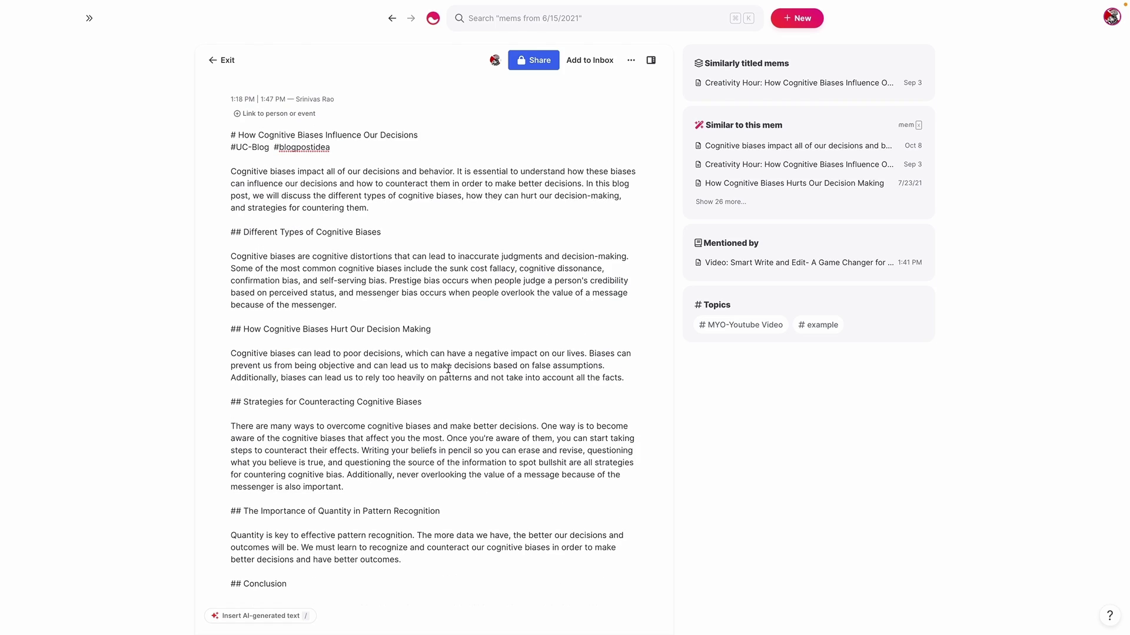
Dismiss the tag suggestion and reopen the Smart Write and Edit video note via search
{"action": "left_click", "coordinate": [435, 128]}
{"action": "key", "text": "Down"}
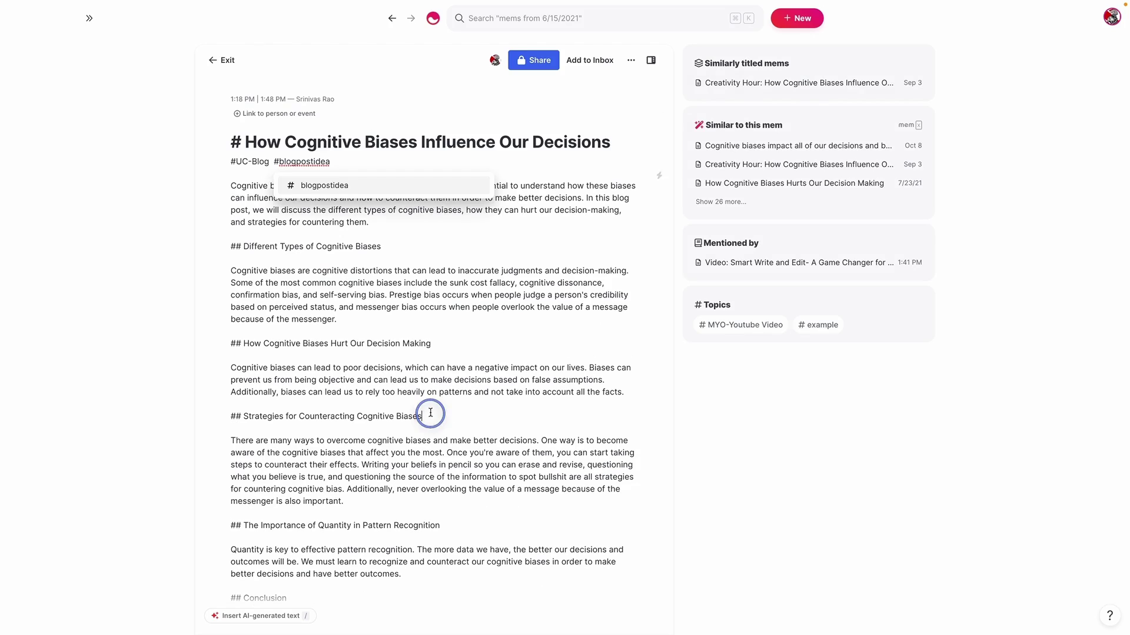
{"action": "left_click", "coordinate": [422, 416]}
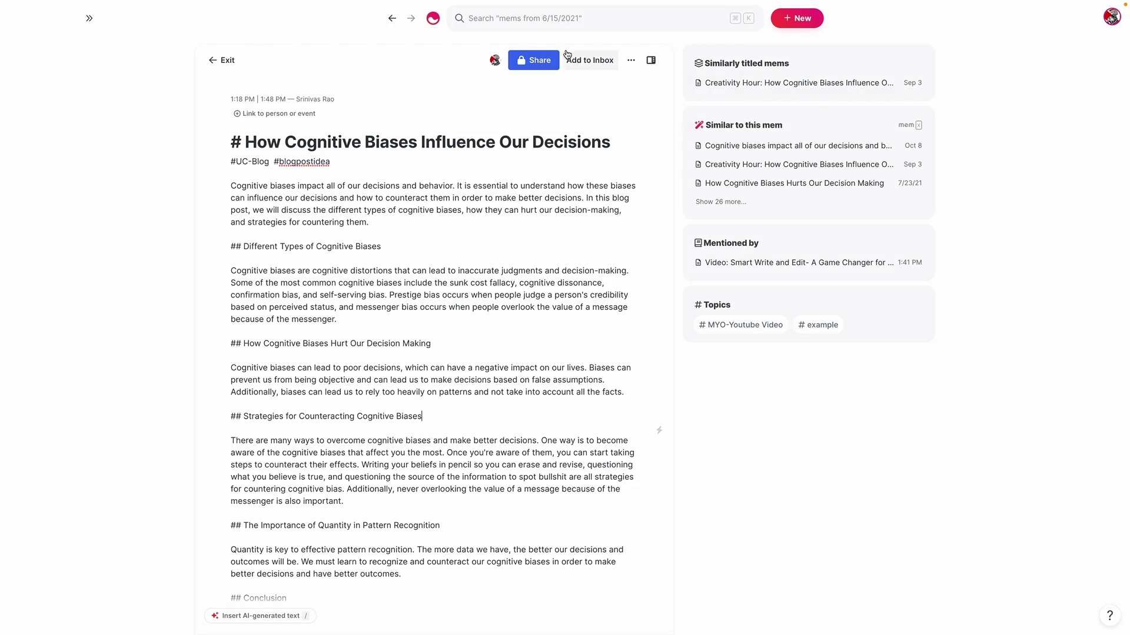
{"action": "left_click", "coordinate": [570, 27]}
{"action": "left_click", "coordinate": [515, 61]}
{"action": "scroll", "coordinate": [471, 383], "scroll_direction": "down", "scroll_amount": 15}
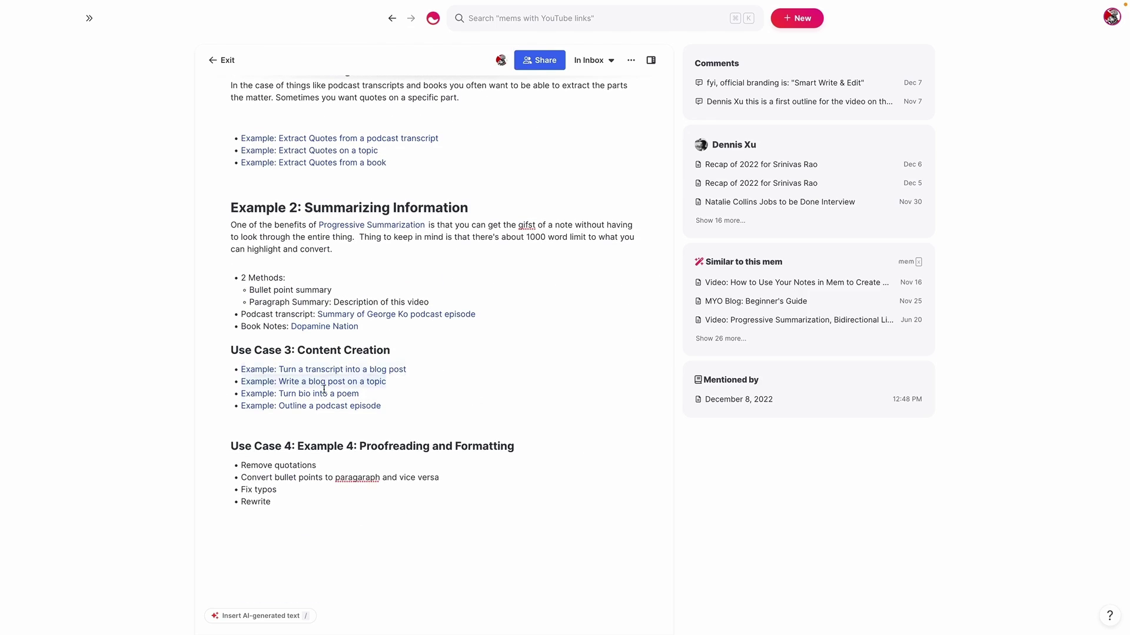
Open the Turn bio into a poem example, make its line a heading with the person's name, and generate a bio with /write
{"action": "left_click", "coordinate": [294, 395]}
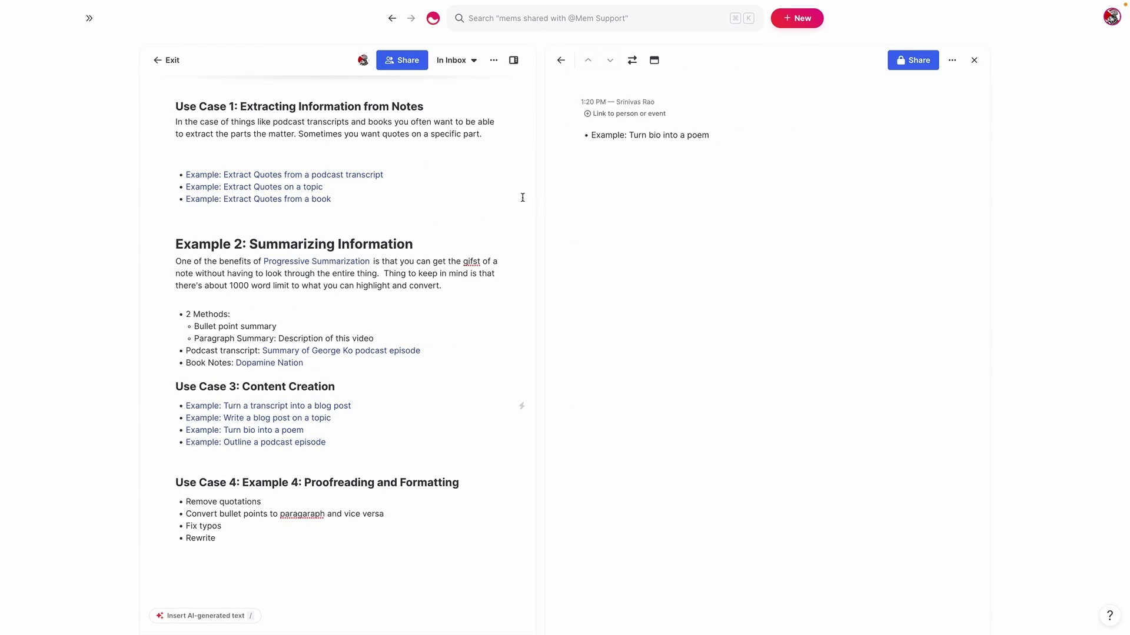
{"action": "left_click", "coordinate": [587, 135]}
{"action": "key", "text": "BackSpace"}
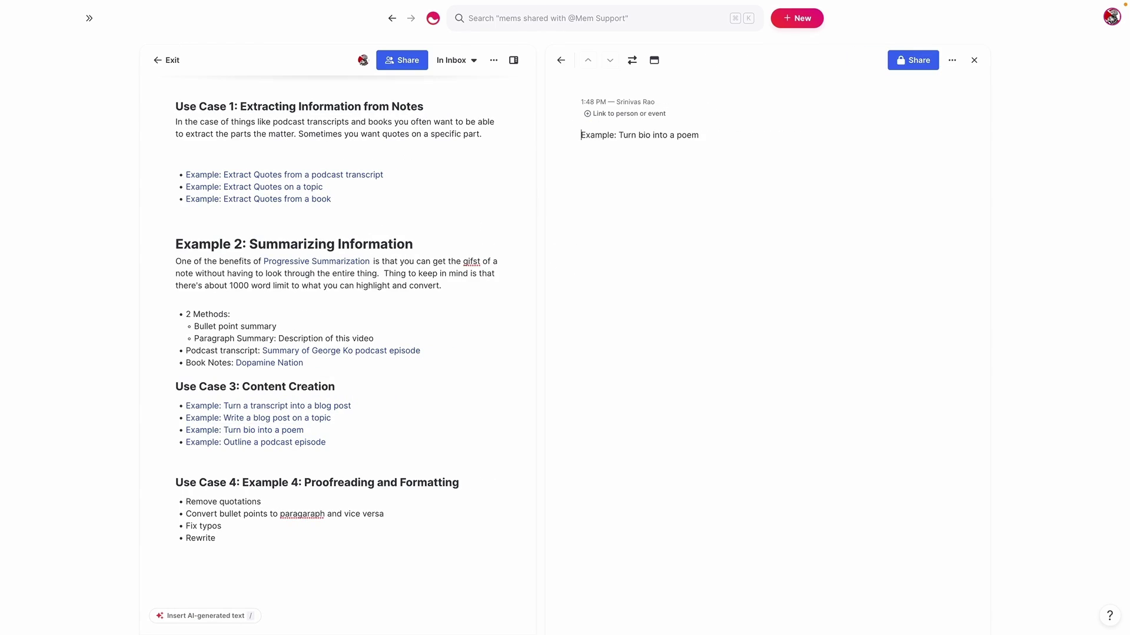
{"action": "type", "text": "# "}
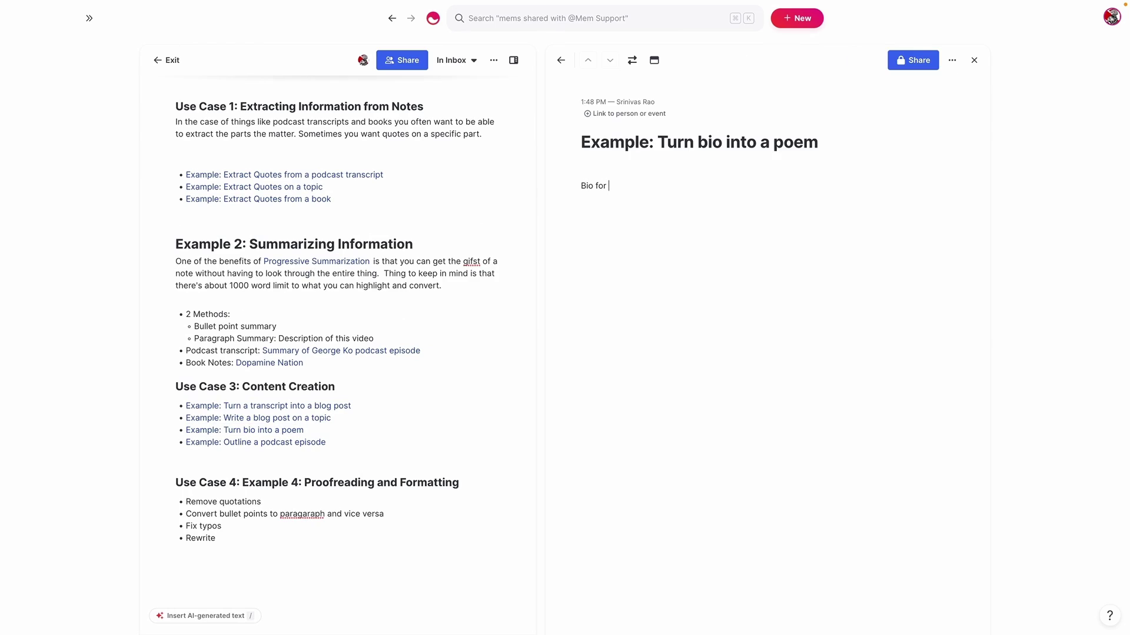
{"action": "type", "text": "SRin"}
{"action": "type", "text": "on"}
{"action": "type", "text": "as Rao"}
{"action": "type", "text": "."}
{"action": "type", "text": "write"}
{"action": "key", "text": "Return"}
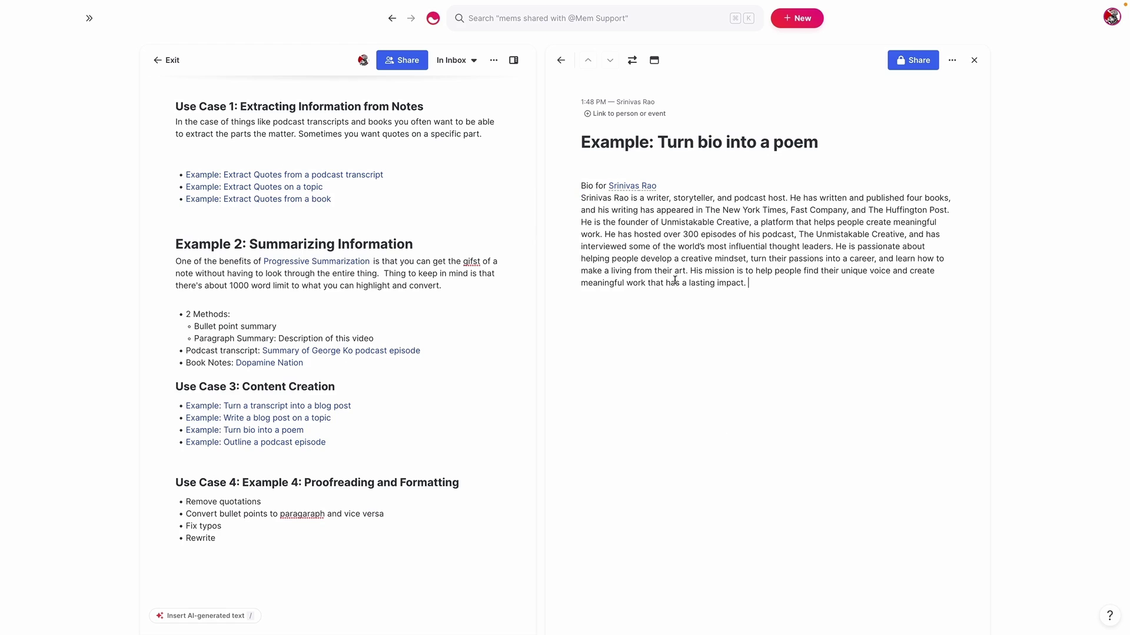
Replace the bio paragraph with a Mem Writer poem from the prompt 'turn this into a poem'
{"action": "triple_click", "coordinate": [703, 228]}
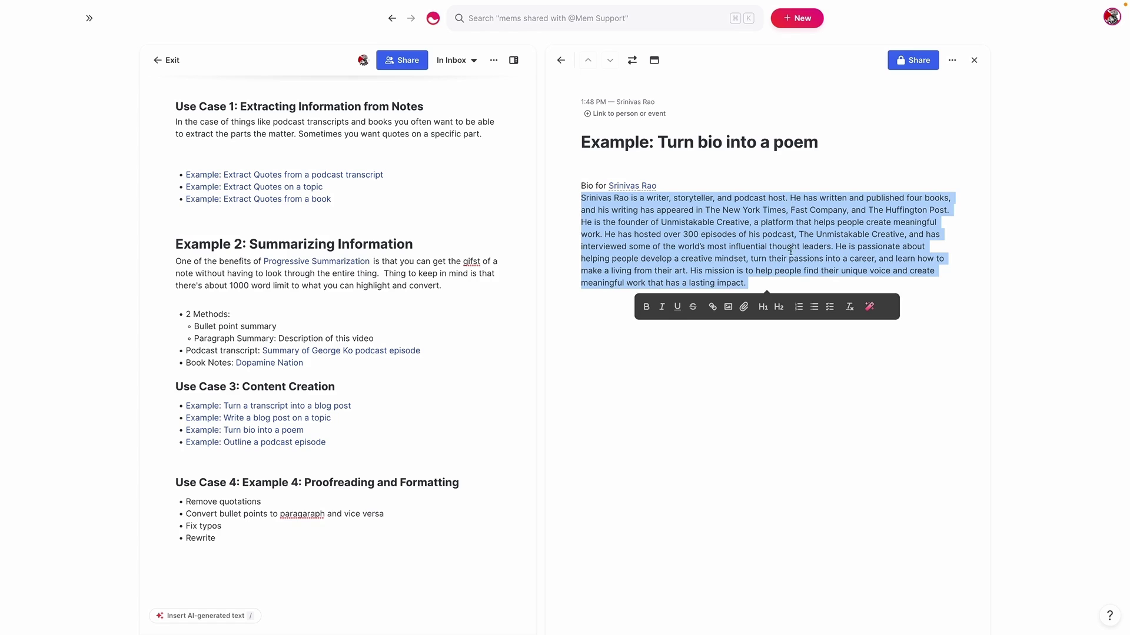
{"action": "left_click", "coordinate": [869, 306]}
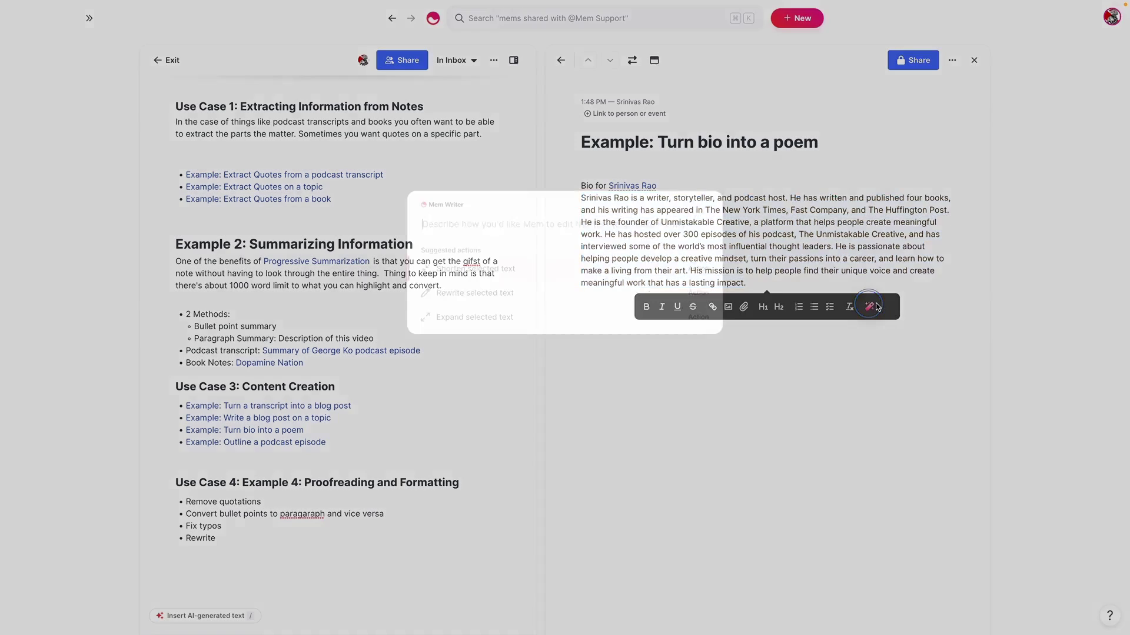
{"action": "type", "text": "turn"}
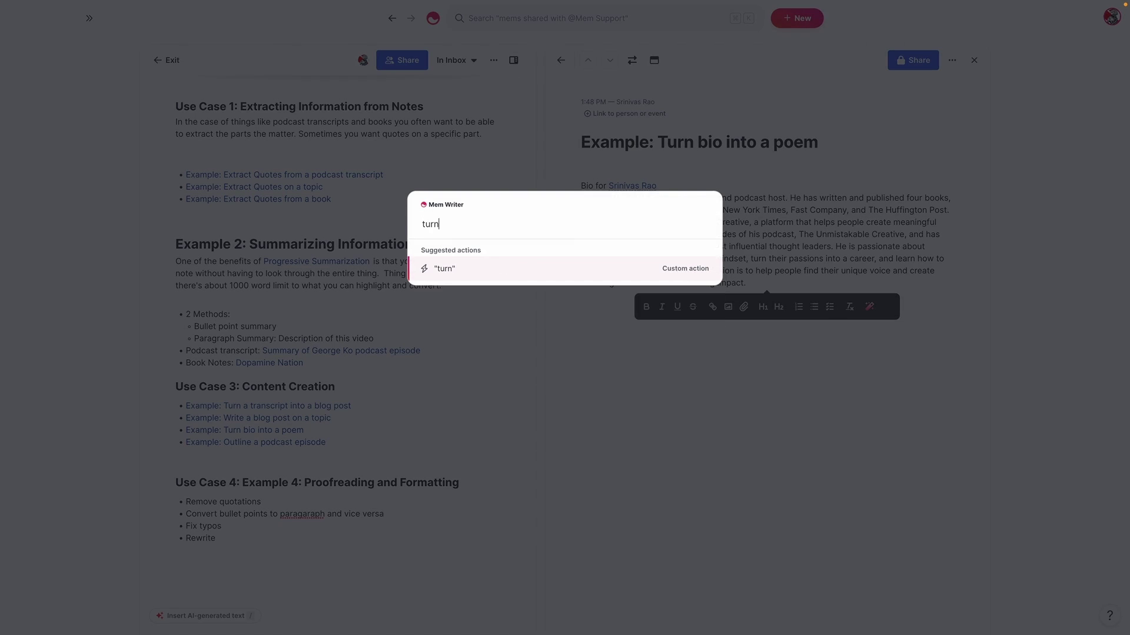
{"action": "type", "text": " this into a poem"}
{"action": "key", "text": "Return"}
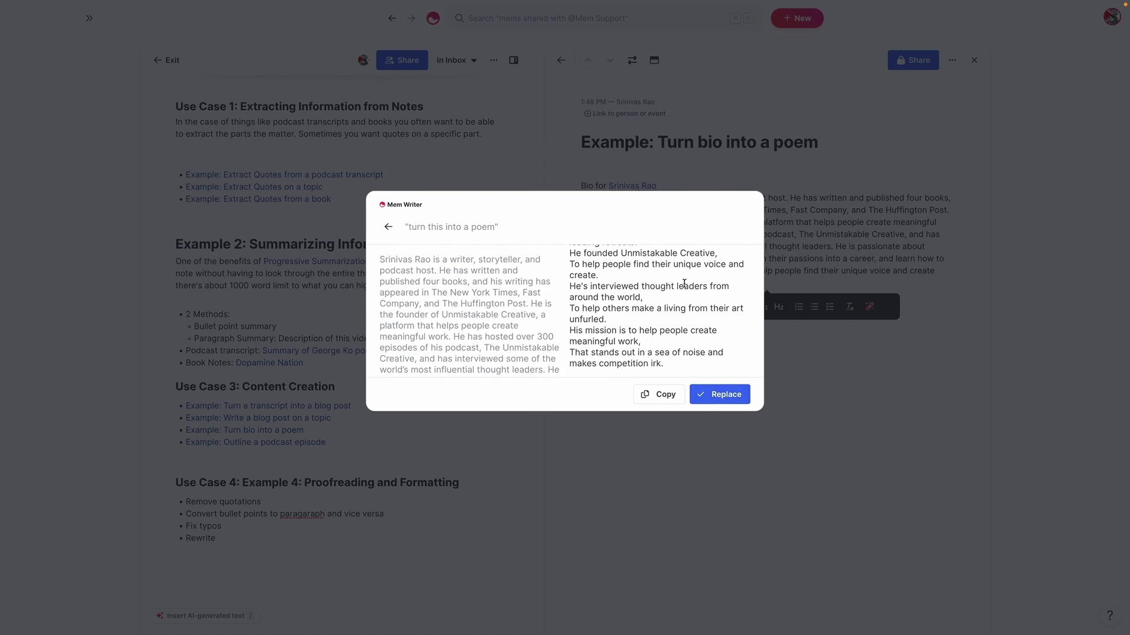
{"action": "left_click", "coordinate": [709, 396]}
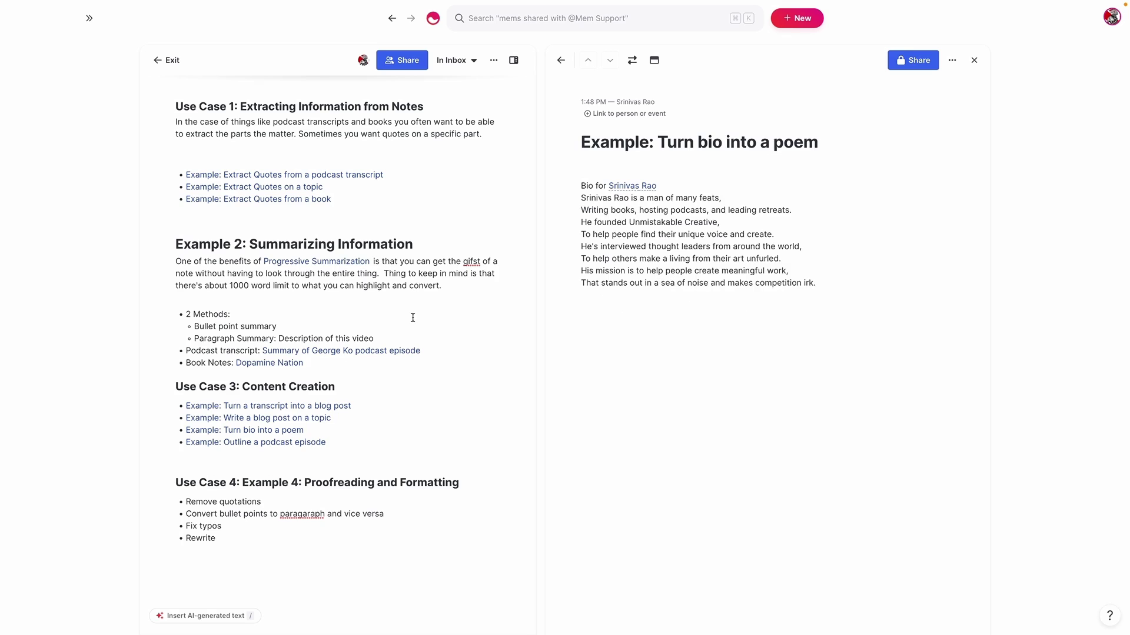
{"action": "scroll", "coordinate": [412, 330], "scroll_direction": "down", "scroll_amount": 1}
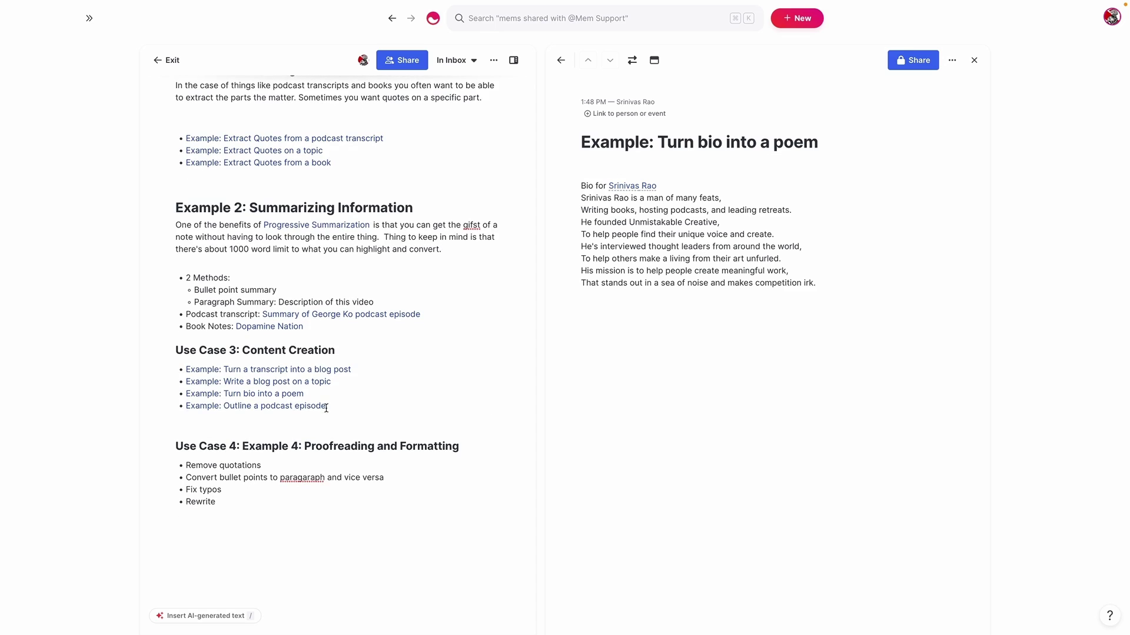
Open the podcast episode outline example and make its title an H1 ending 'about Cognitive Bias'
{"action": "left_click", "coordinate": [326, 408]}
{"action": "left_click", "coordinate": [590, 136]}
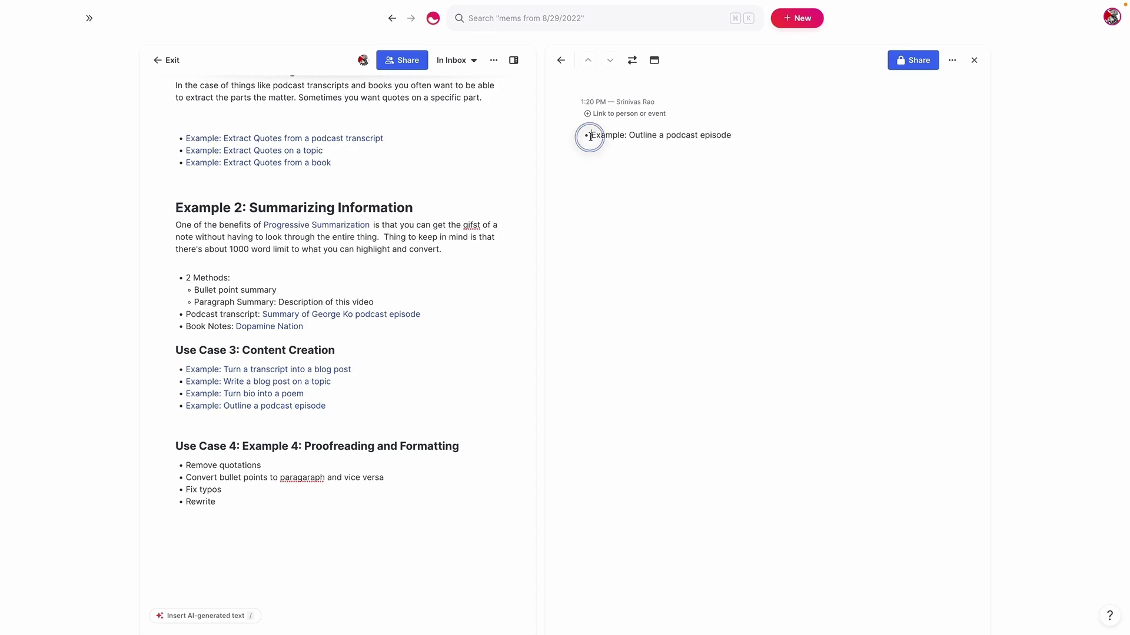
{"action": "key", "text": "BackSpace"}
{"action": "type", "text": "# "}
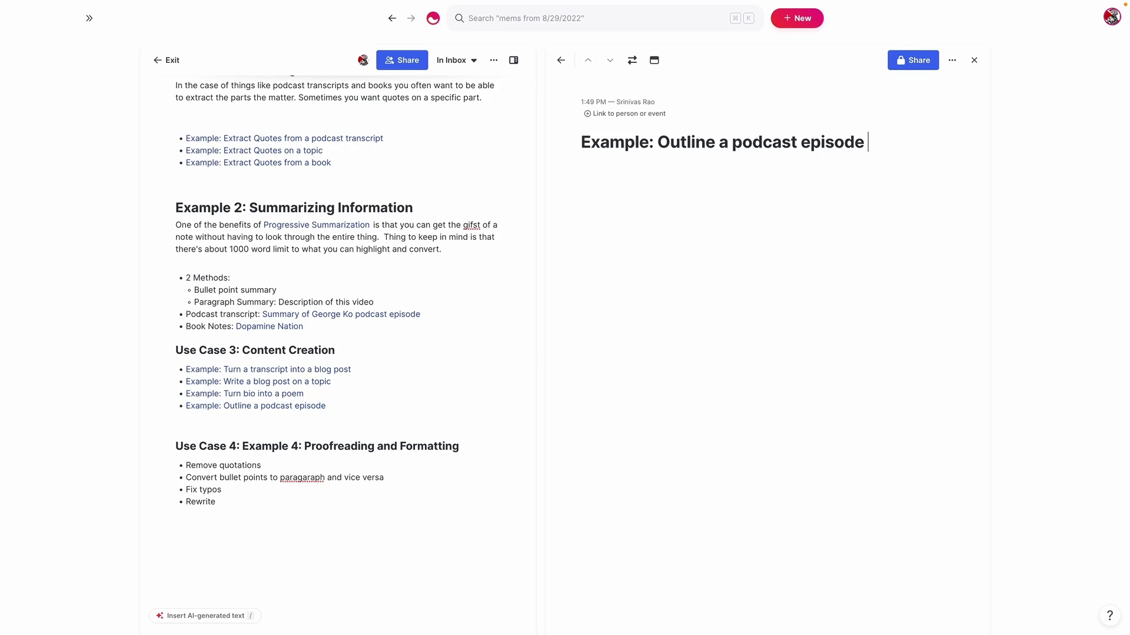
{"action": "type", "text": "fo"}
{"action": "key", "text": "BackSpace"}
{"action": "key", "text": "BackSpace"}
{"action": "type", "text": "ab"}
{"action": "type", "text": "gnitive"}
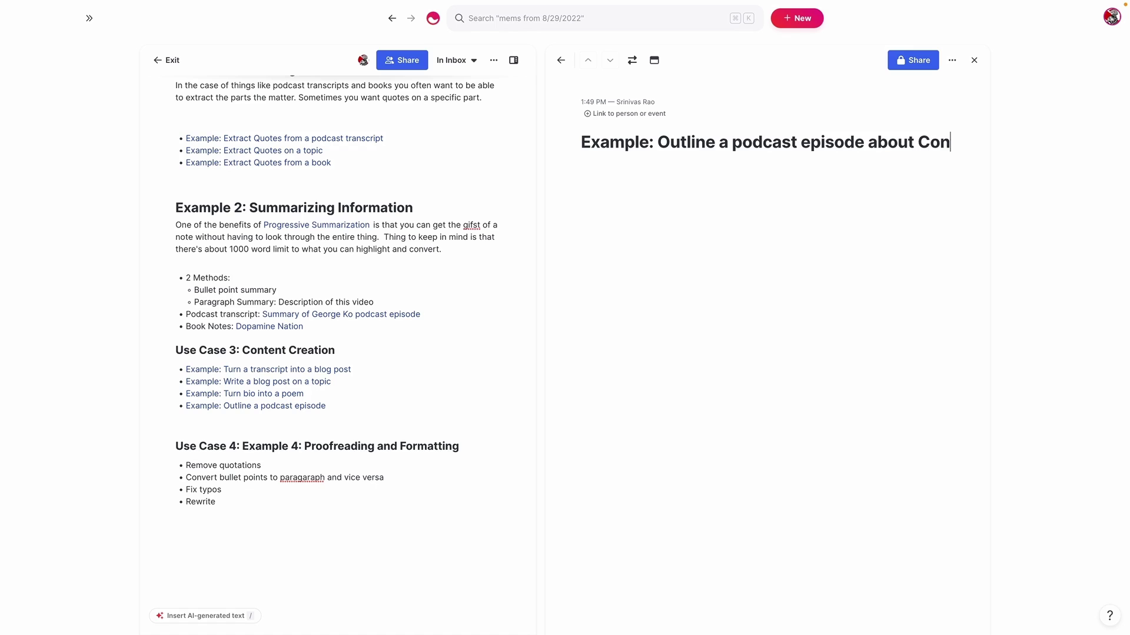
{"action": "type", "text": " Bias"}
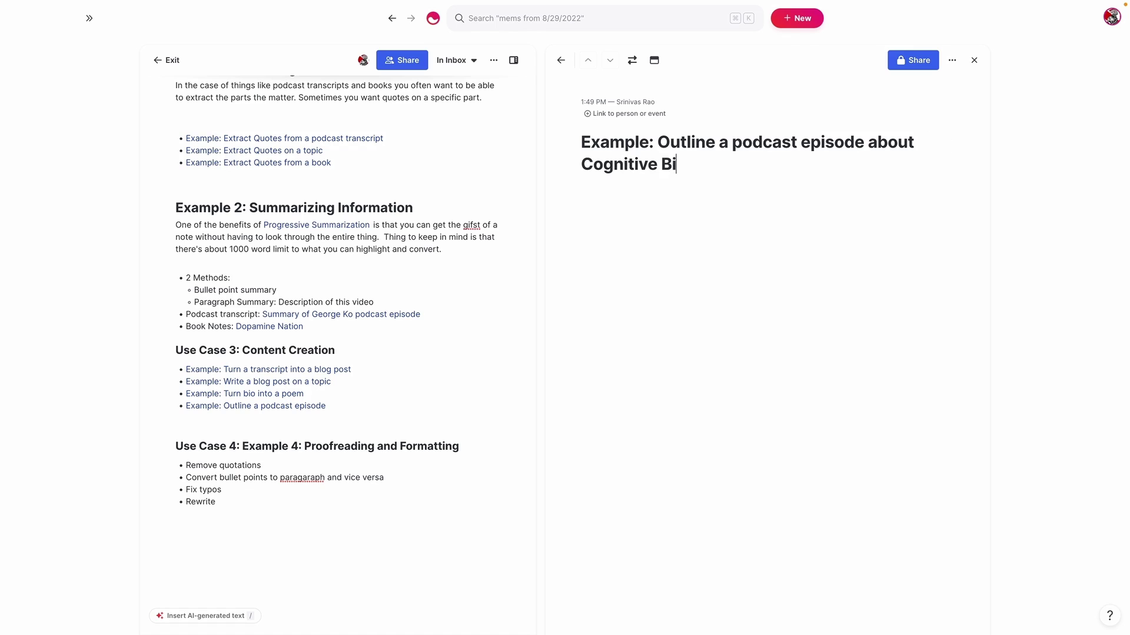
Ask Mem Writer for an 'outline for a podcast episode 7 bullets' and copy the result
{"action": "triple_click", "coordinate": [654, 141]}
{"action": "left_click", "coordinate": [851, 193]}
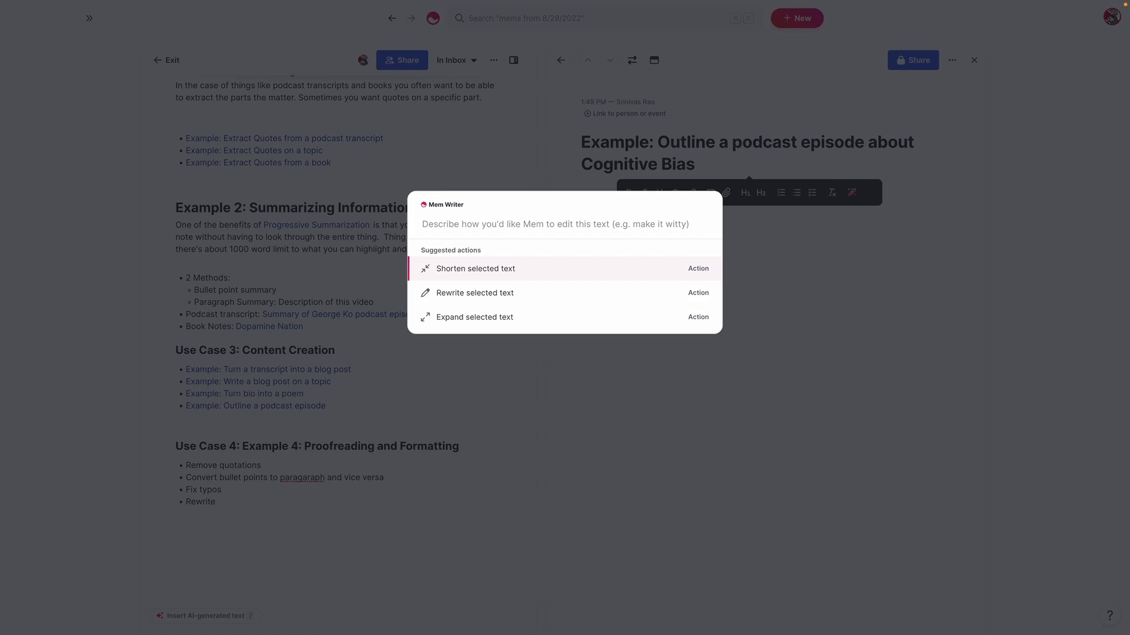
{"action": "type", "text": "outline for a podcast e"}
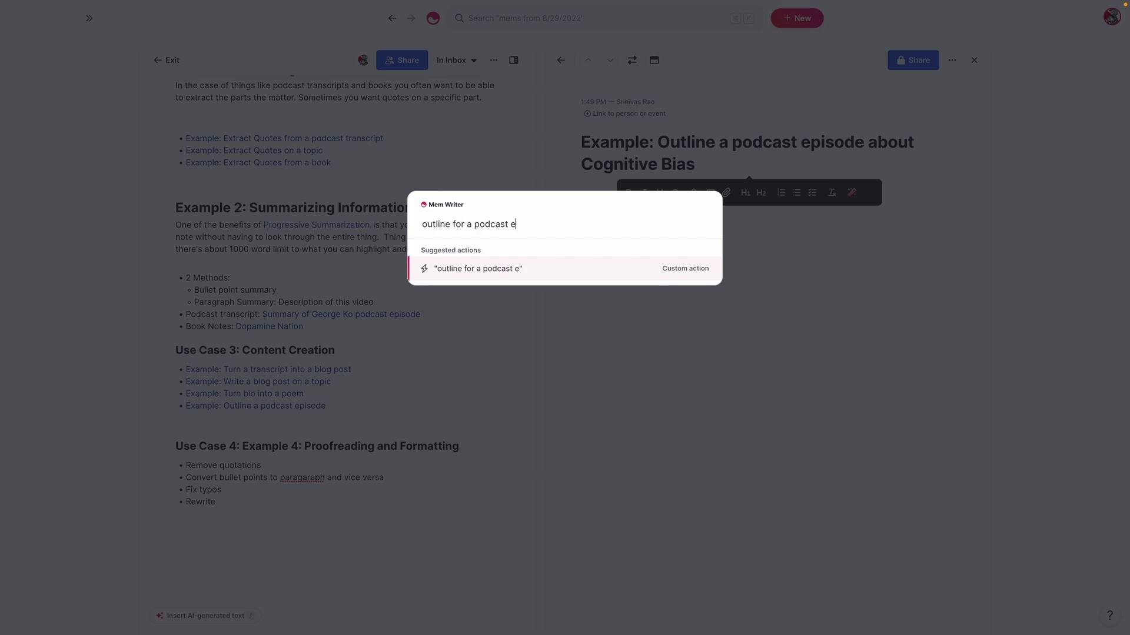
{"action": "type", "text": "pisode 7 bullets"}
{"action": "key", "text": "Return"}
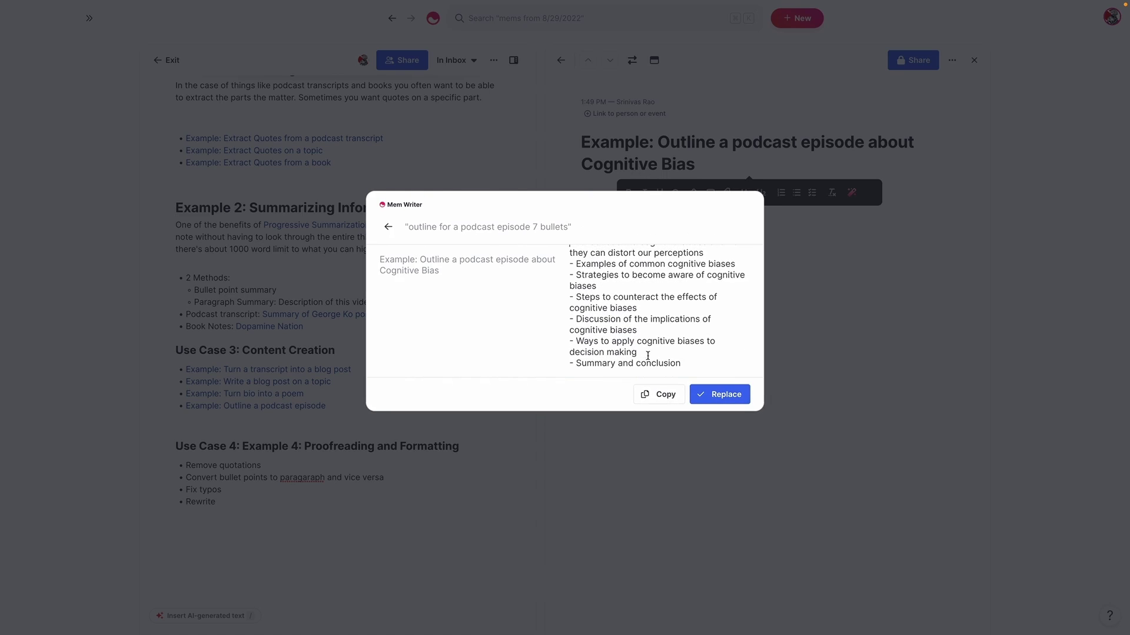
{"action": "left_click", "coordinate": [653, 395]}
{"action": "left_click", "coordinate": [961, 292]}
{"action": "left_click", "coordinate": [730, 219]}
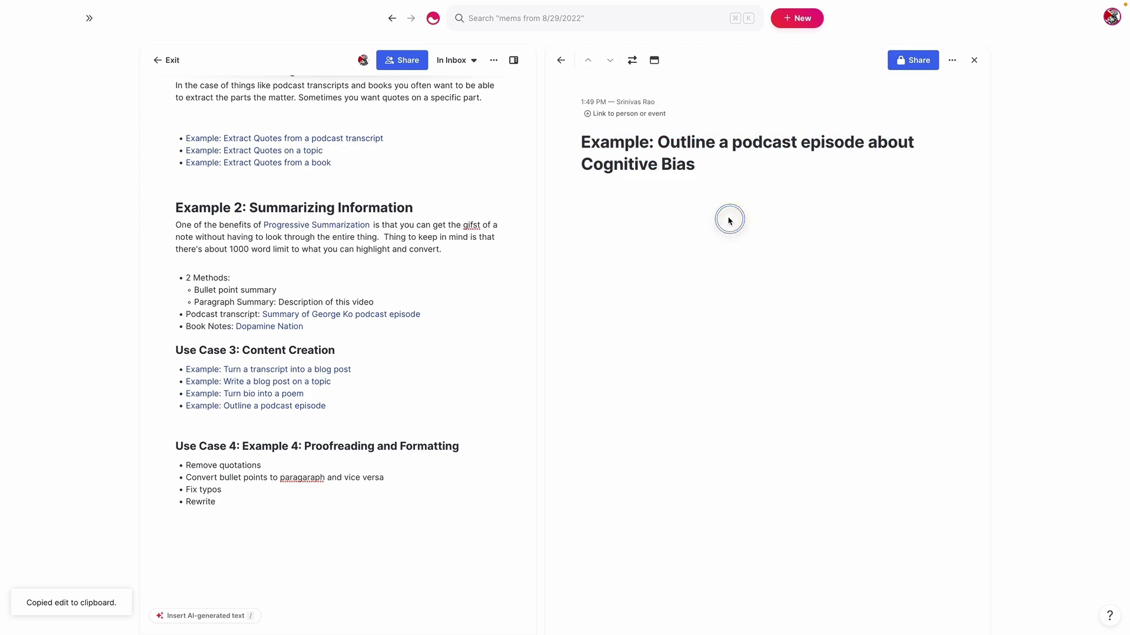
{"action": "left_click", "coordinate": [699, 168]}
Paste the copied outline below the Cognitive Bias title and close the side note pane
{"action": "key", "text": "super+v"}
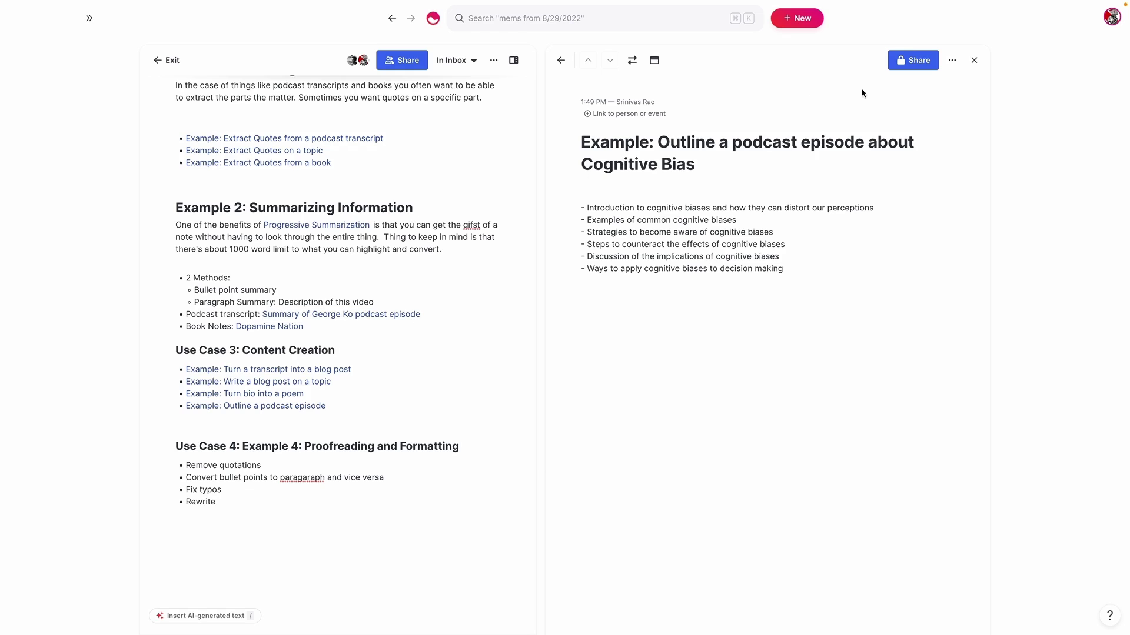
{"action": "left_click", "coordinate": [972, 60]}
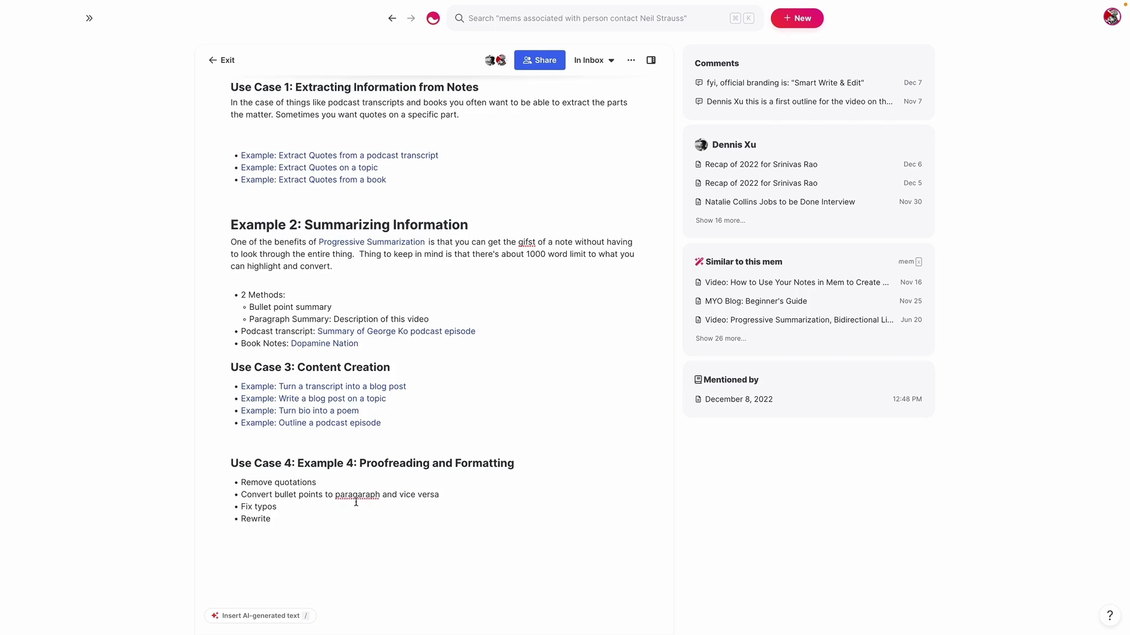
{"action": "scroll", "coordinate": [356, 503], "scroll_direction": "up", "scroll_amount": 10}
Replace the SmartWrite bullet list with a paragraph using the Mem Writer prompt 'convert into a paragraph'
{"action": "left_click_drag", "start_coordinate": [446, 305], "coordinate": [366, 143]}
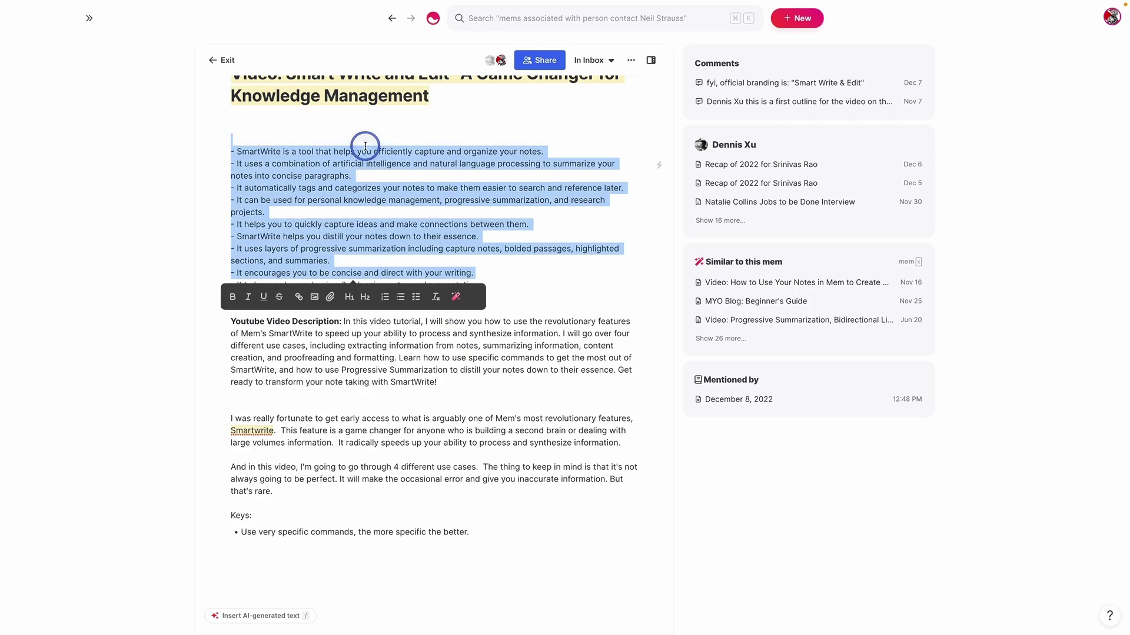
{"action": "left_click_drag", "start_coordinate": [491, 286], "coordinate": [239, 142]}
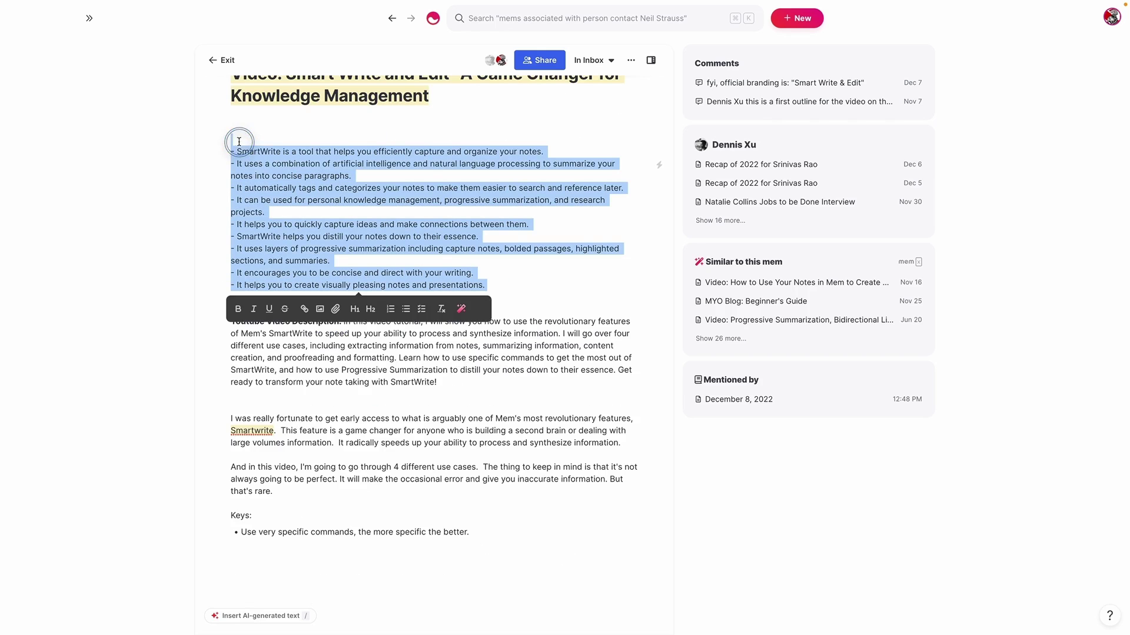
{"action": "left_click", "coordinate": [464, 307]}
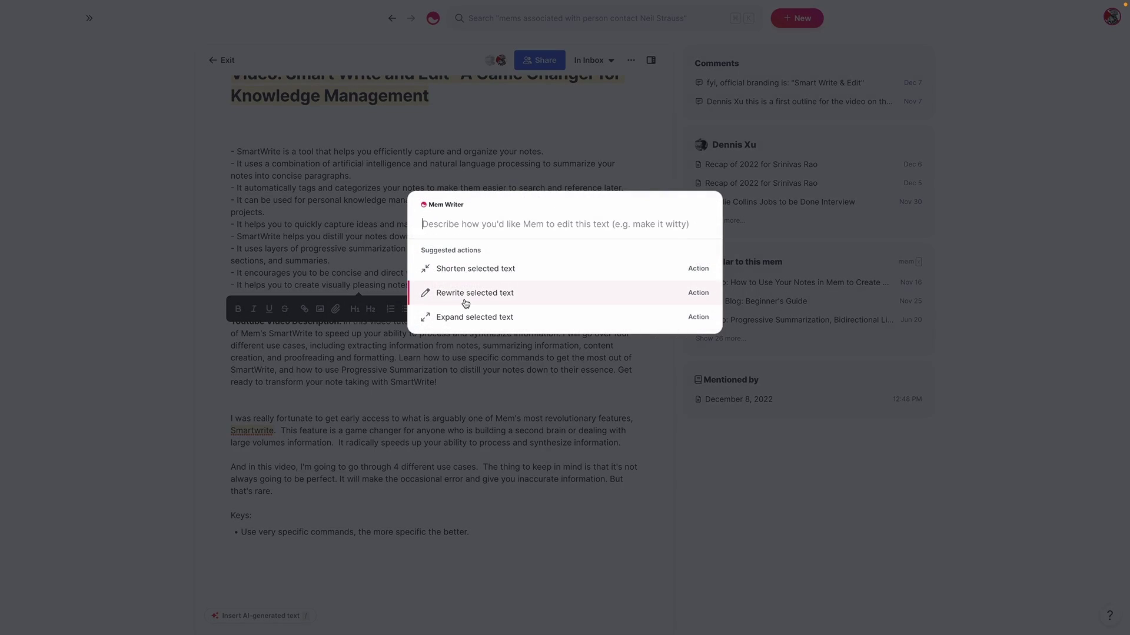
{"action": "type", "text": "conv"}
{"action": "key", "text": "BackSpace"}
{"action": "key", "text": "BackSpace"}
{"action": "type", "text": "nvert"}
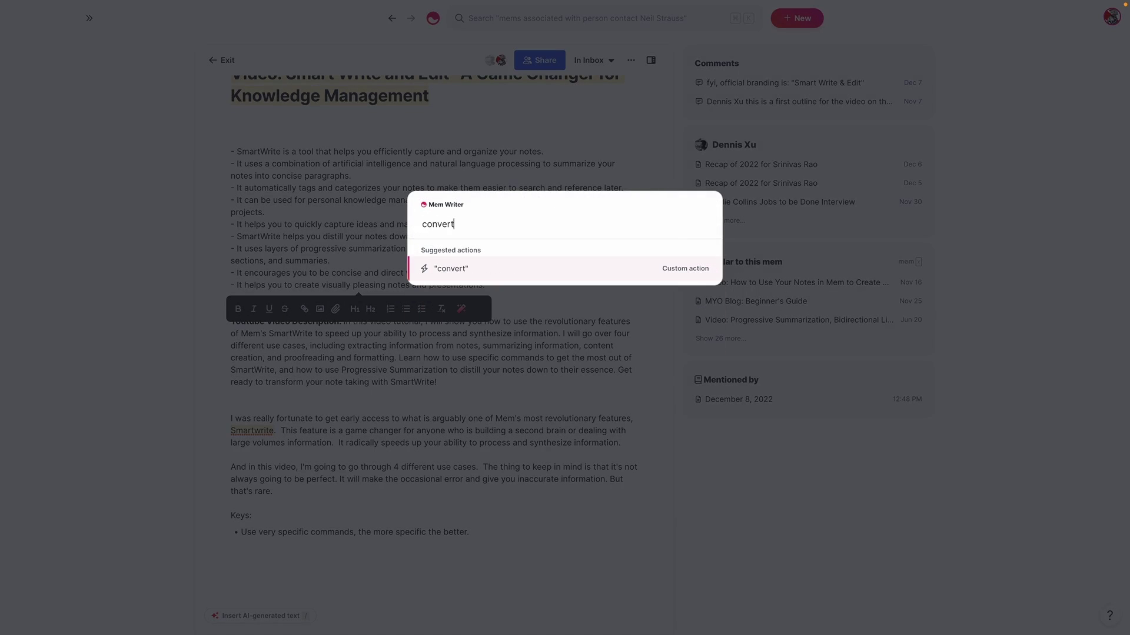
{"action": "type", "text": " into a paragaph"}
{"action": "key", "text": "Return"}
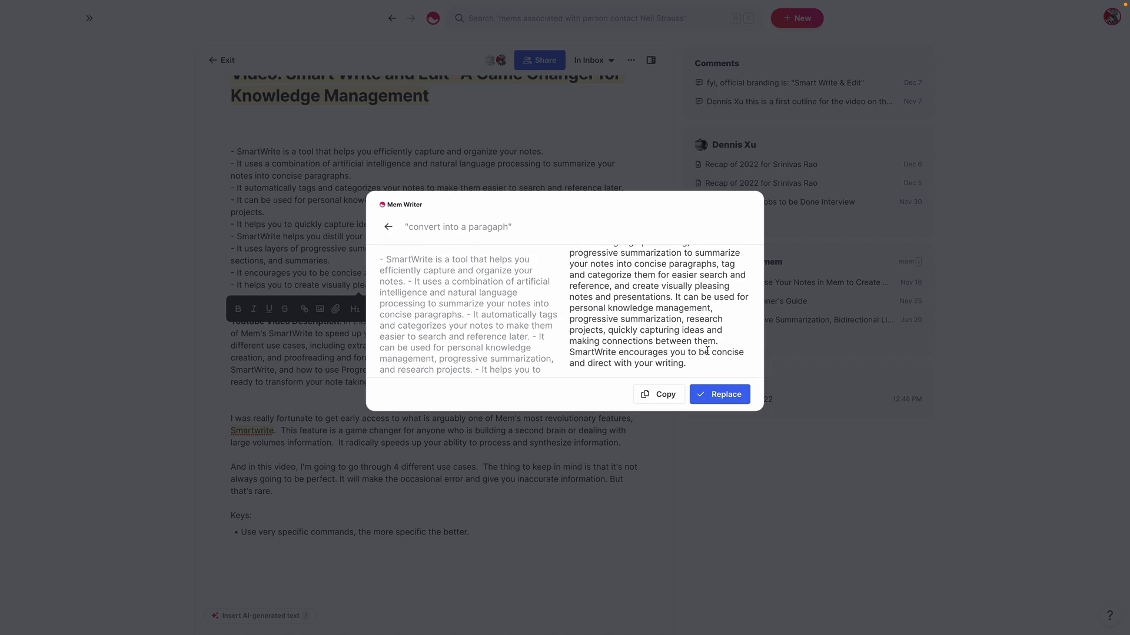
{"action": "left_click", "coordinate": [719, 394]}
{"action": "left_click", "coordinate": [389, 195]}
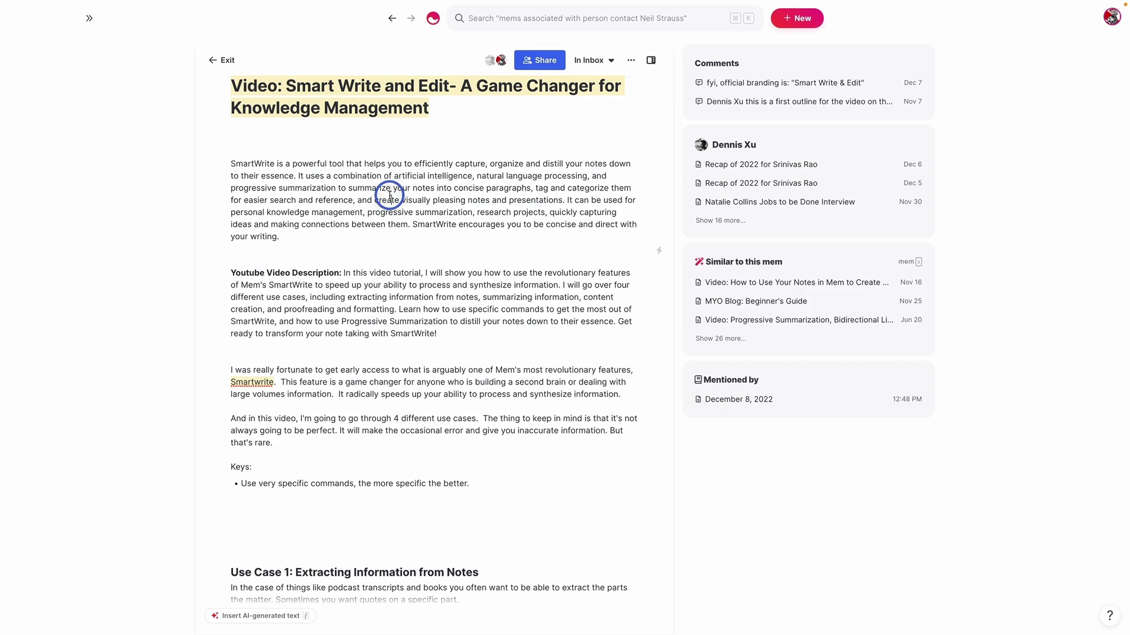
Replace the SmartWrite paragraph with bullets via the Mem Writer prompt 'convert this into bullets'
{"action": "triple_click", "coordinate": [390, 196]}
{"action": "left_click", "coordinate": [535, 260]}
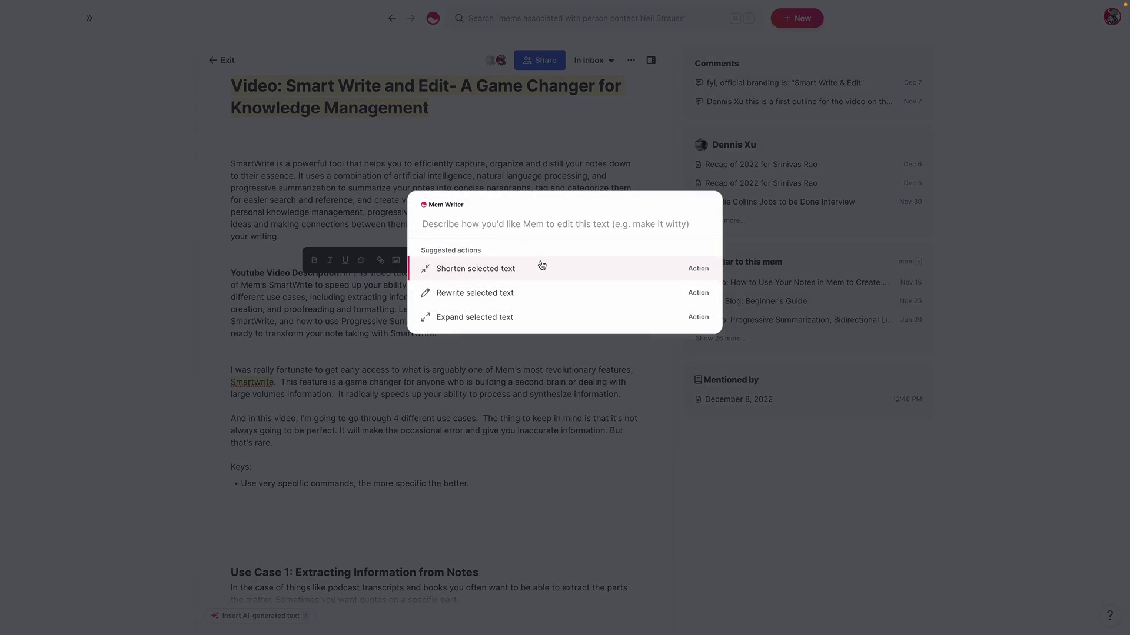
{"action": "type", "text": "convert t"}
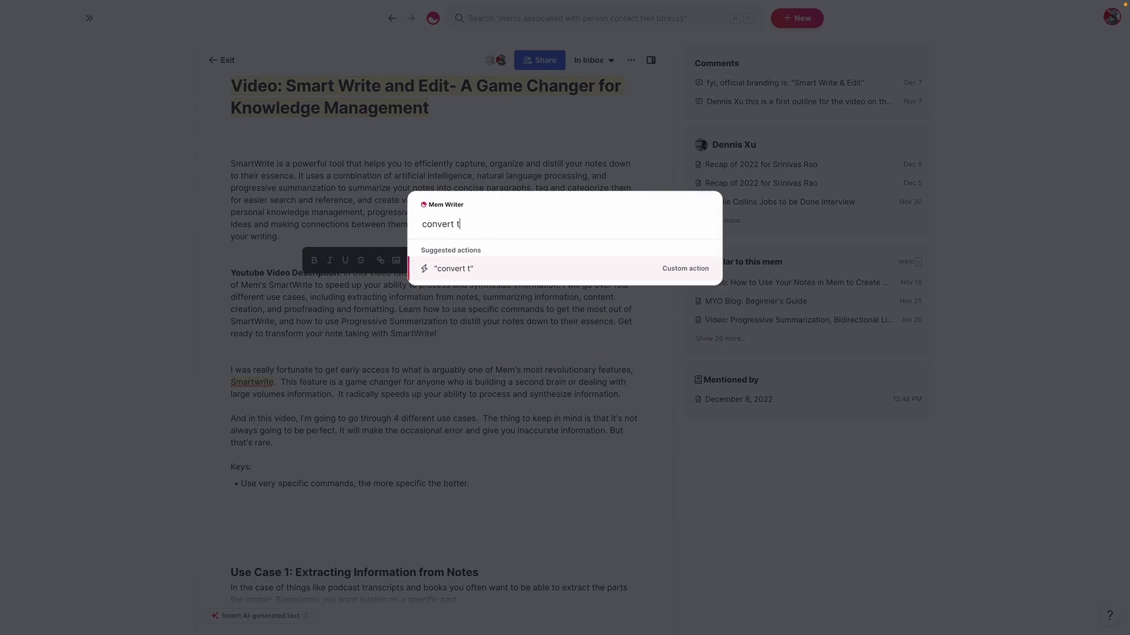
{"action": "type", "text": "his into bullets"}
{"action": "key", "text": "Return"}
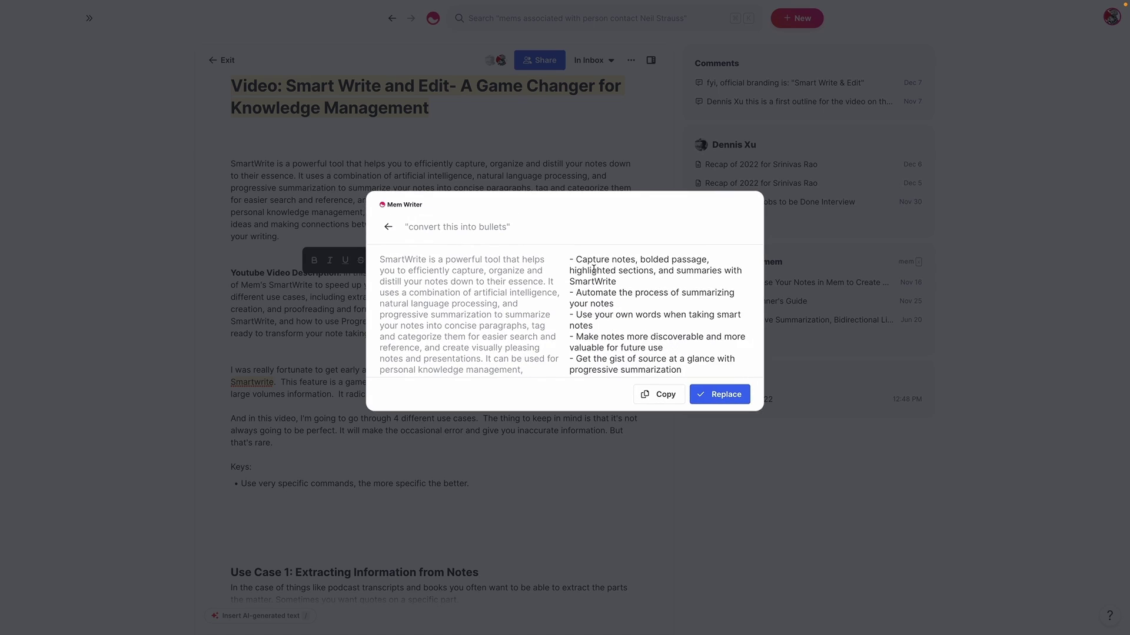
{"action": "left_click", "coordinate": [701, 395]}
{"action": "scroll", "coordinate": [459, 258], "scroll_direction": "down", "scroll_amount": 10}
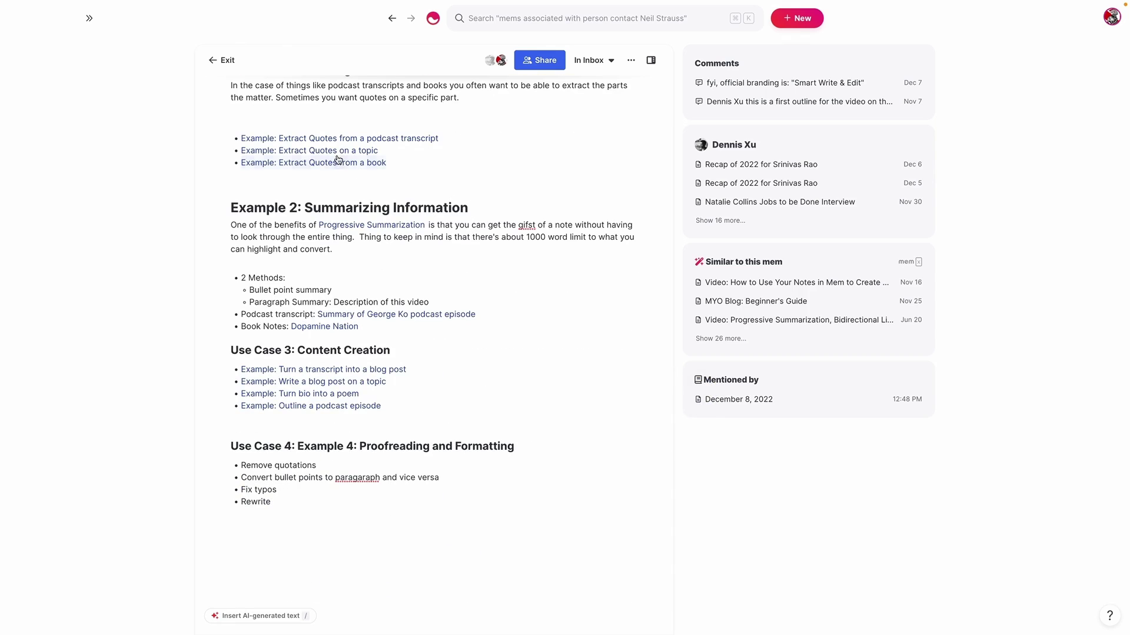
Open the Extract Quotes from a book note on its own, closing the video note pane
{"action": "left_click", "coordinate": [371, 162]}
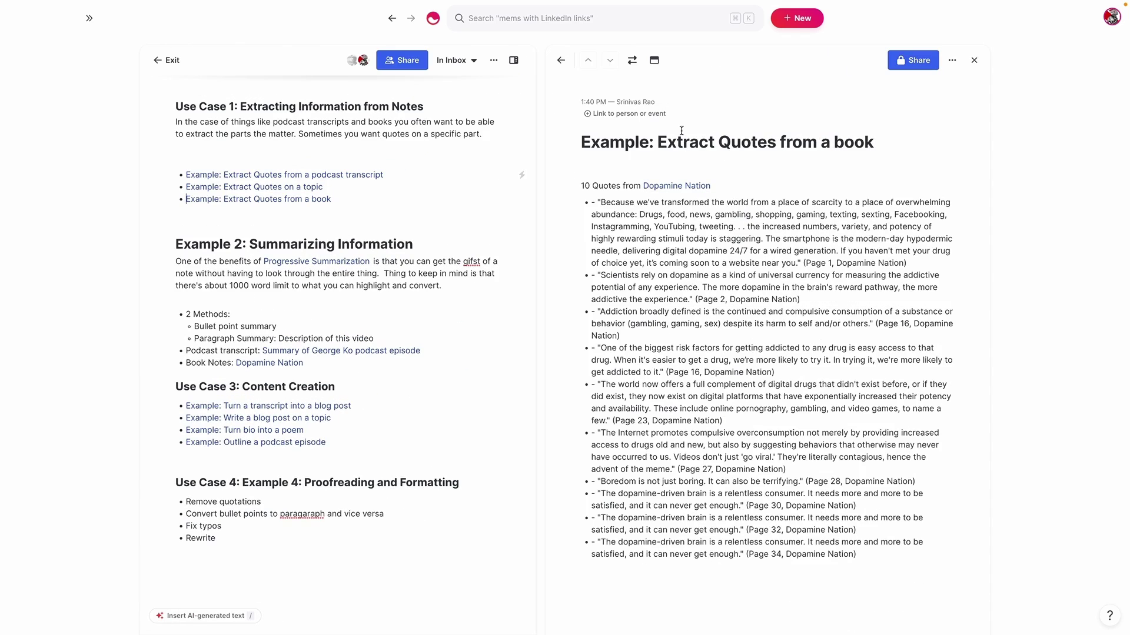
{"action": "left_click", "coordinate": [632, 60]}
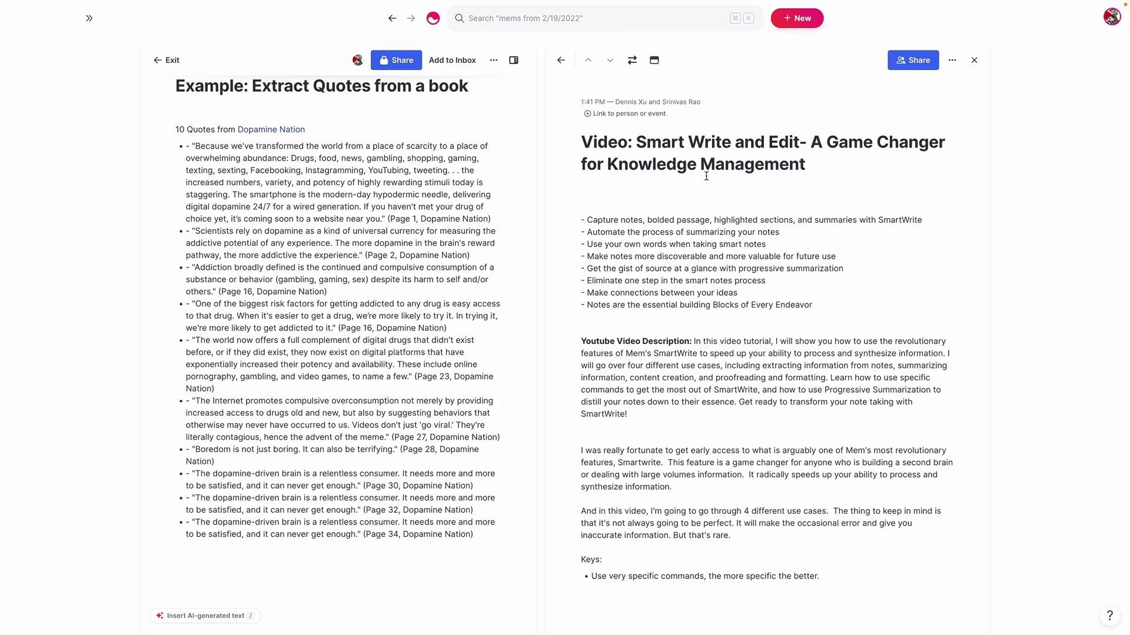
{"action": "left_click", "coordinate": [974, 60]}
Replace the Dopamine Nation quotes with a version from the Mem Writer prompt 'remove quotation marks'
{"action": "left_click_drag", "start_coordinate": [530, 505], "coordinate": [226, 171]}
{"action": "left_click", "coordinate": [536, 520]}
{"action": "type", "text": "remove q"}
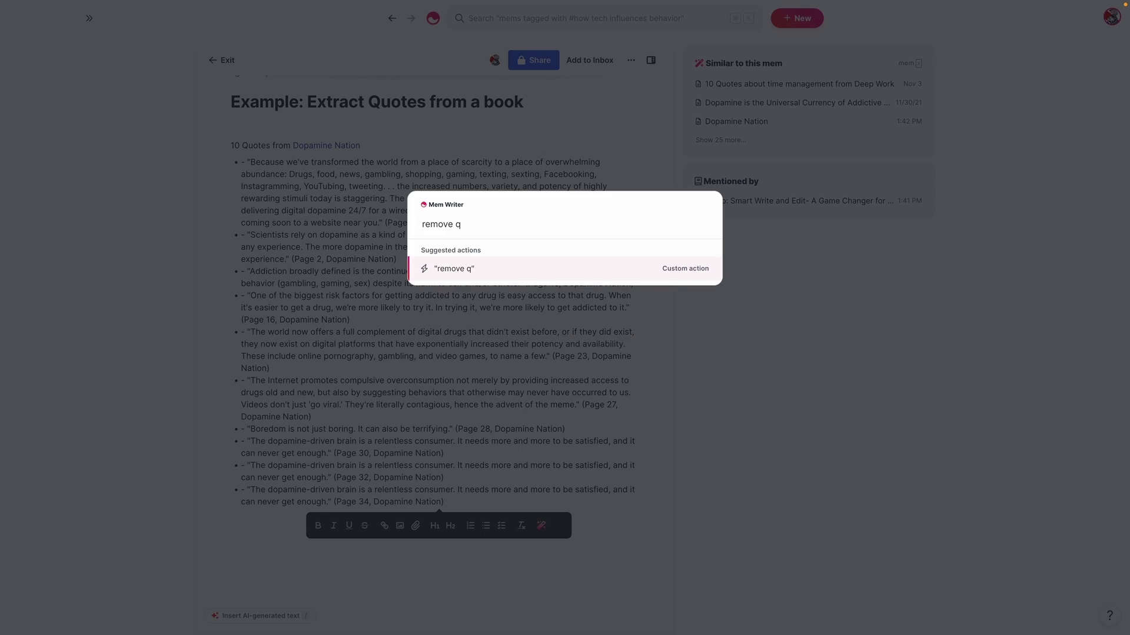
{"action": "type", "text": "uotations m"}
{"action": "key", "text": "BackSpace"}
{"action": "type", "text": "amr"}
{"action": "key", "text": "BackSpace"}
{"action": "key", "text": "BackSpace"}
{"action": "key", "text": "BackSpace"}
{"action": "type", "text": "marks"}
{"action": "key", "text": "Return"}
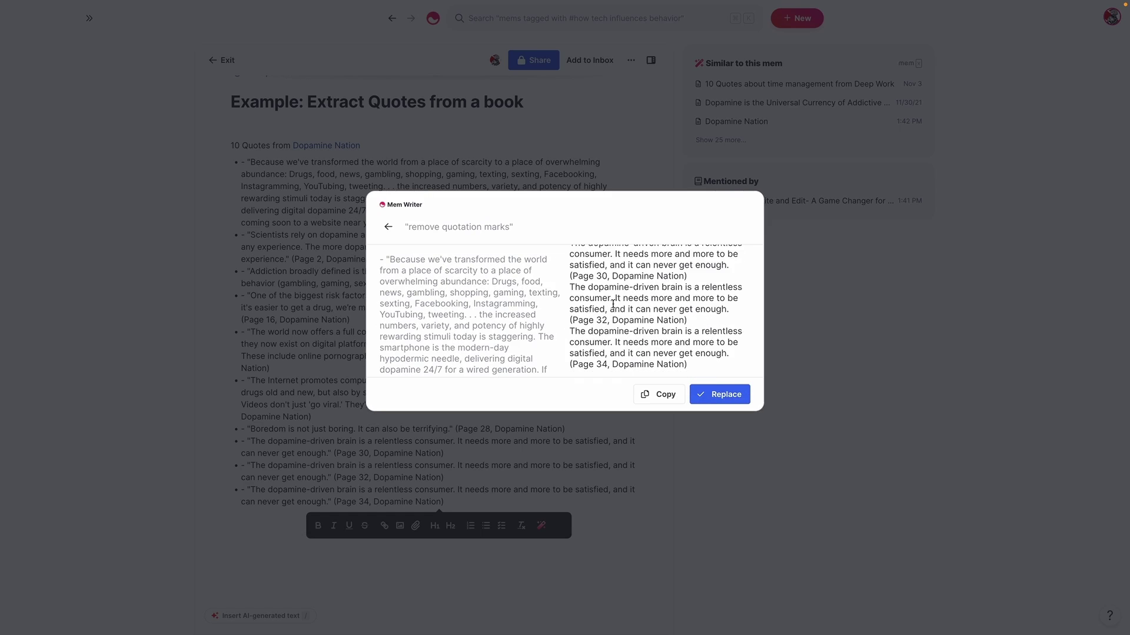
{"action": "left_click", "coordinate": [721, 394]}
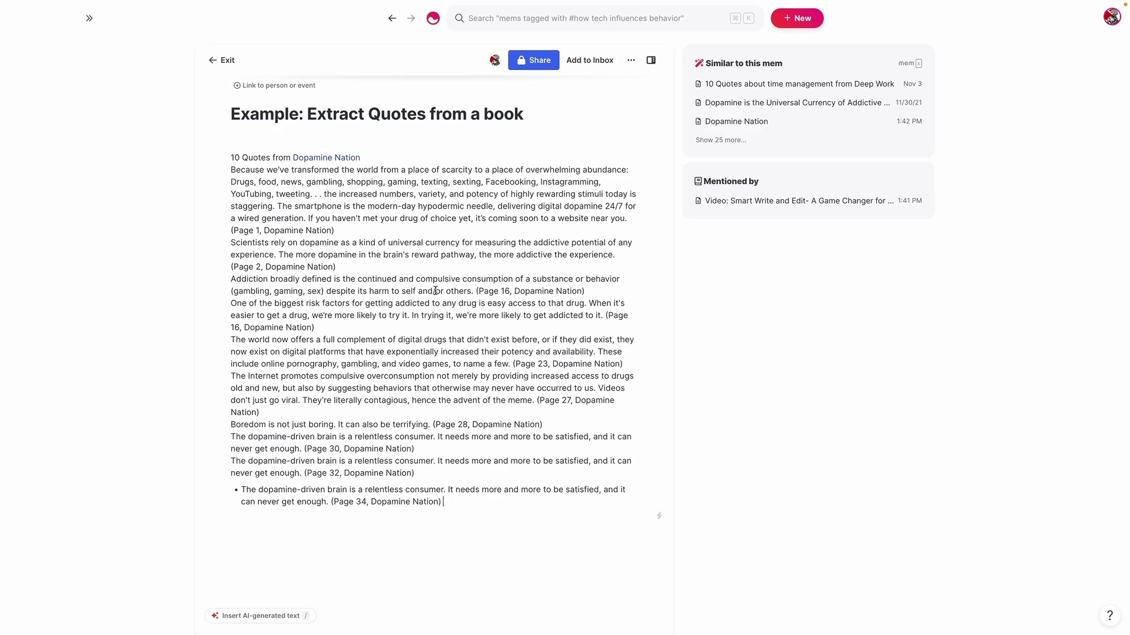
Replace the quotes with a Mem Writer version from 'add line breaks between paragraphs'
{"action": "left_click_drag", "start_coordinate": [352, 267], "coordinate": [221, 172]}
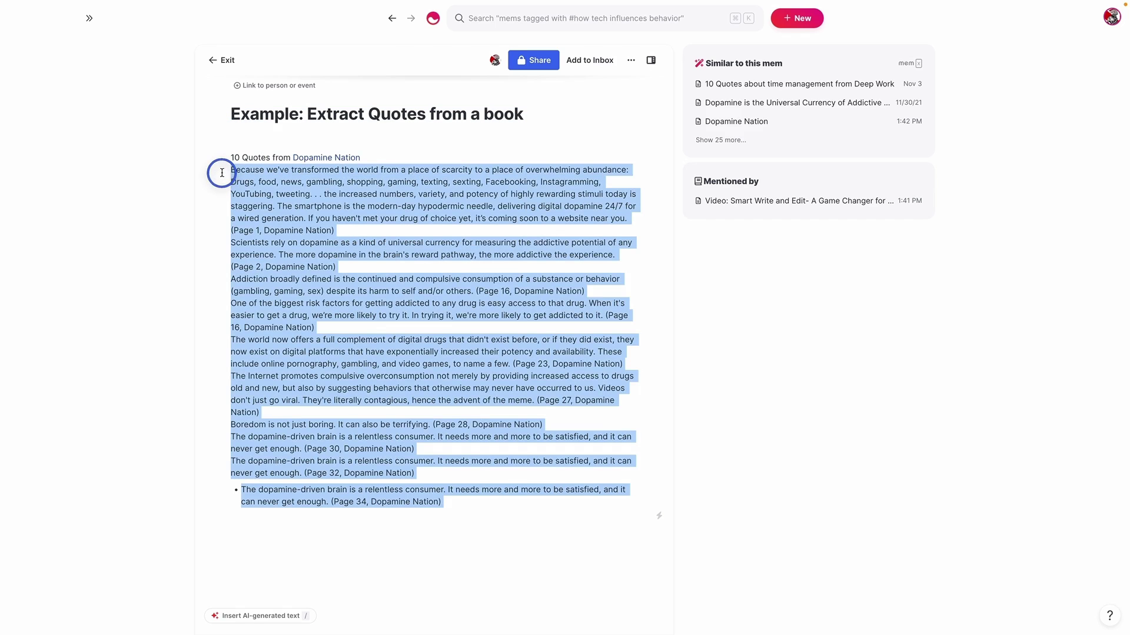
{"action": "left_click", "coordinate": [536, 526]}
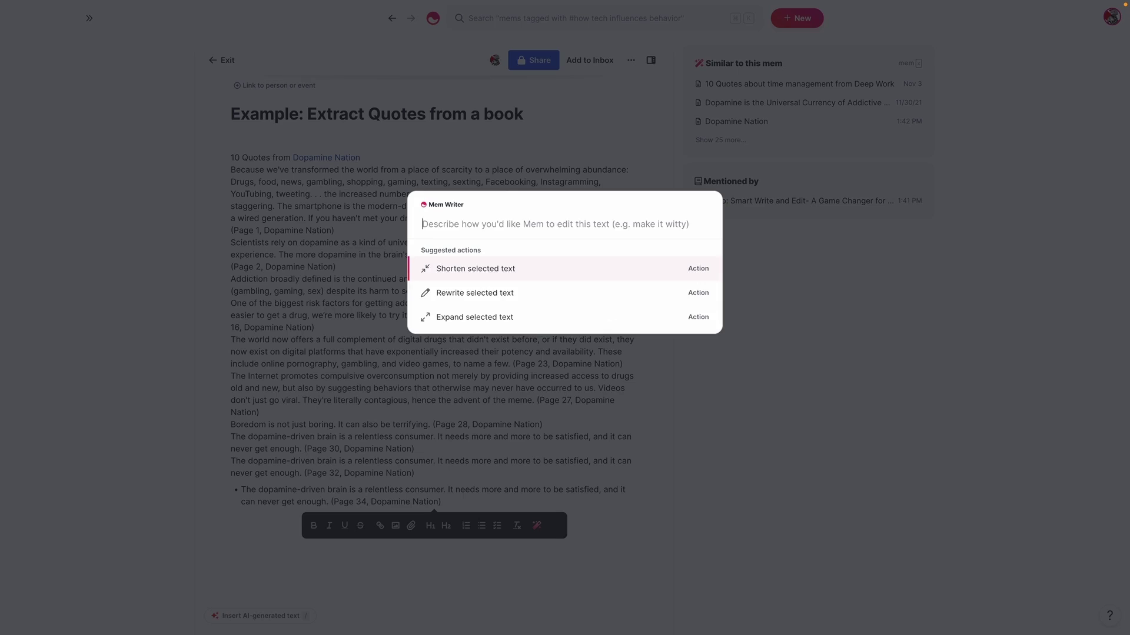
{"action": "type", "text": "add lu"}
{"action": "key", "text": "BackSpace"}
{"action": "type", "text": "ine "}
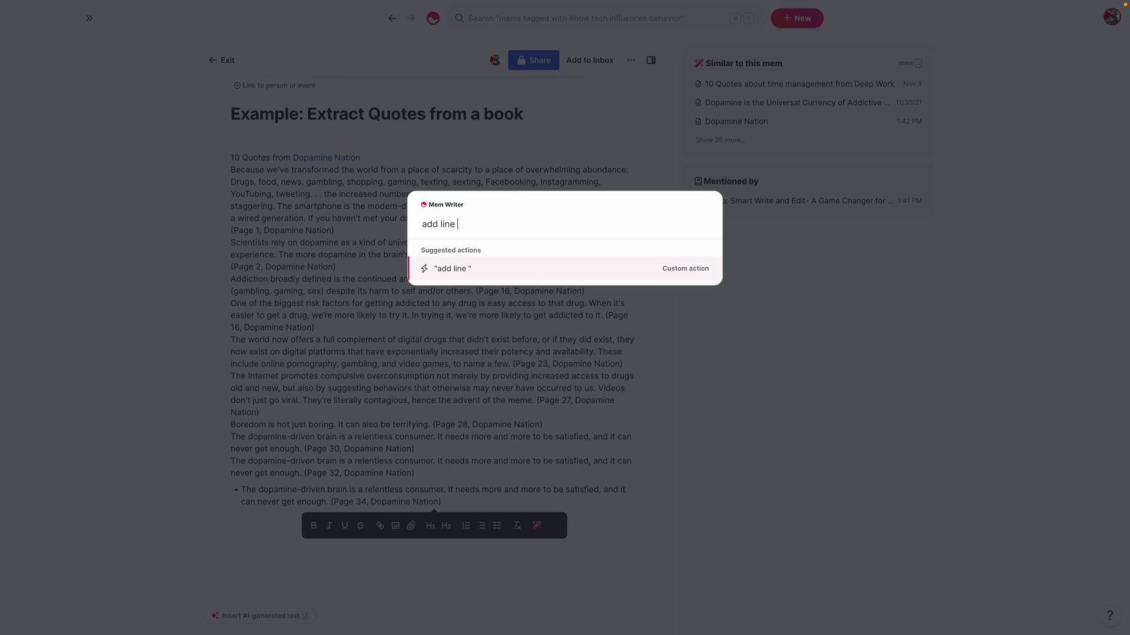
{"action": "type", "text": "breaks between paragraphs"}
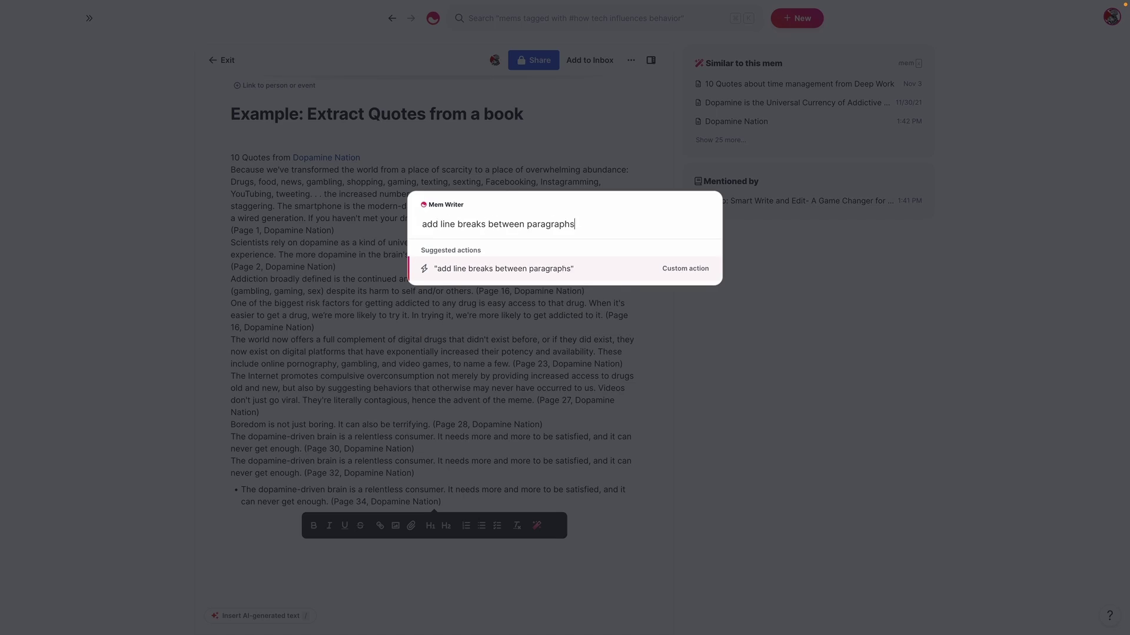
{"action": "key", "text": "Return"}
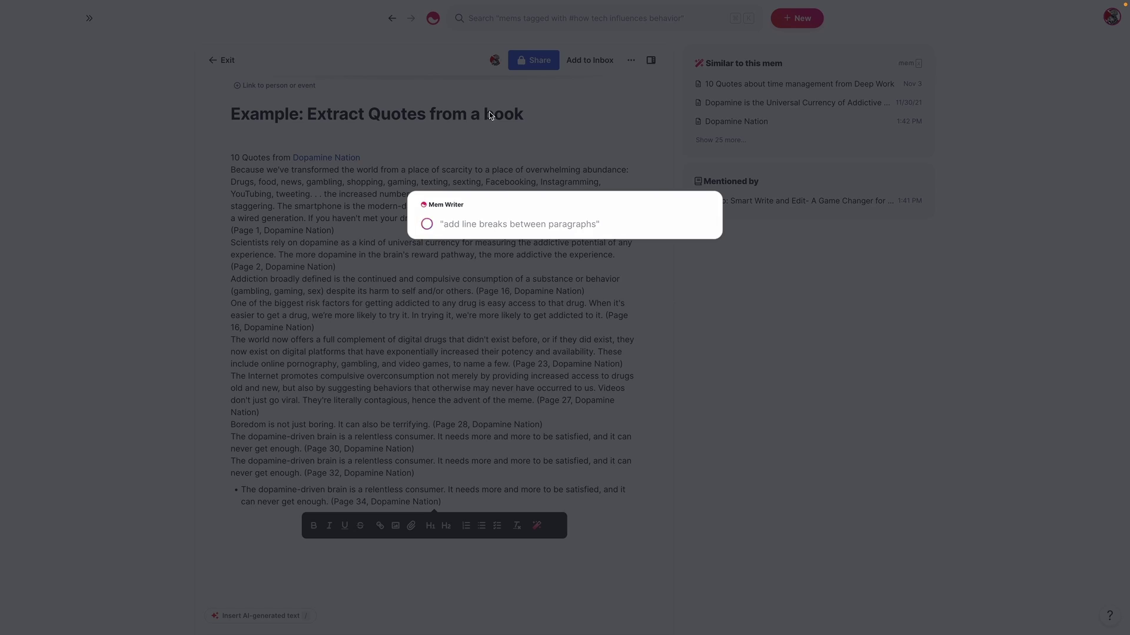
{"action": "scroll", "coordinate": [568, 301], "scroll_direction": "down", "scroll_amount": 10}
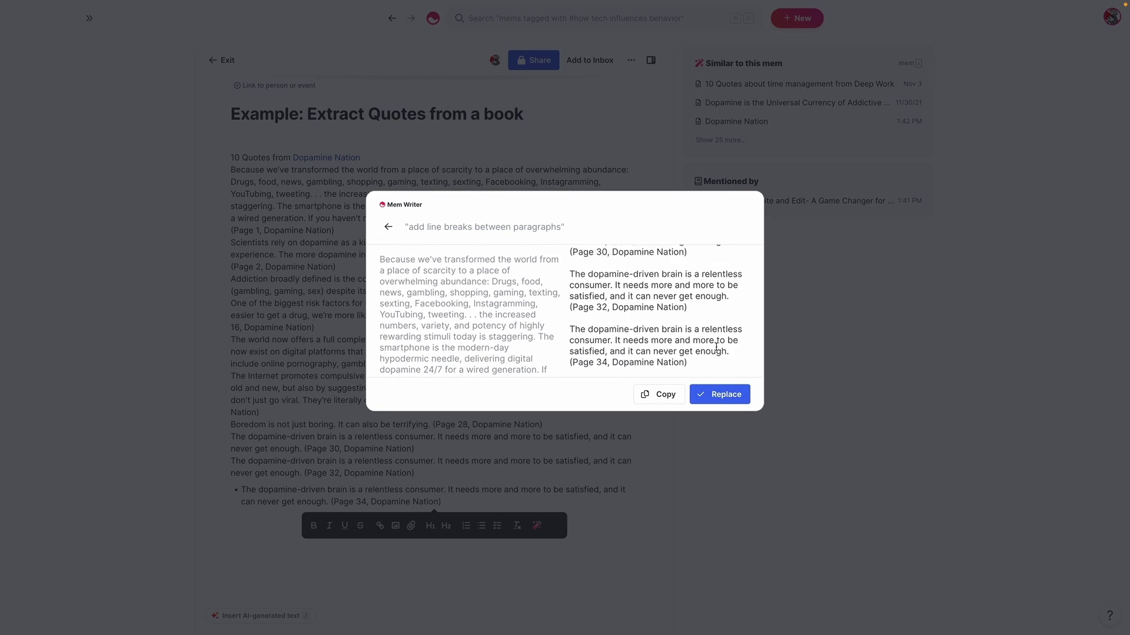
{"action": "left_click", "coordinate": [719, 395]}
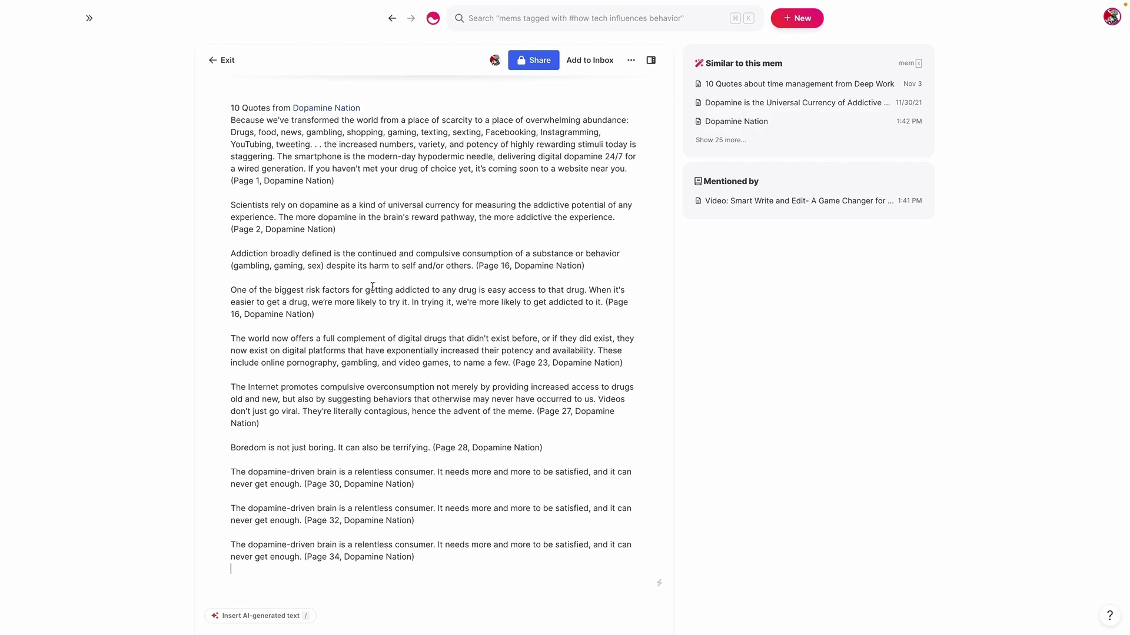
Add a blank line below the 10 Quotes heading line
{"action": "scroll", "coordinate": [515, 255], "scroll_direction": "up", "scroll_amount": 1}
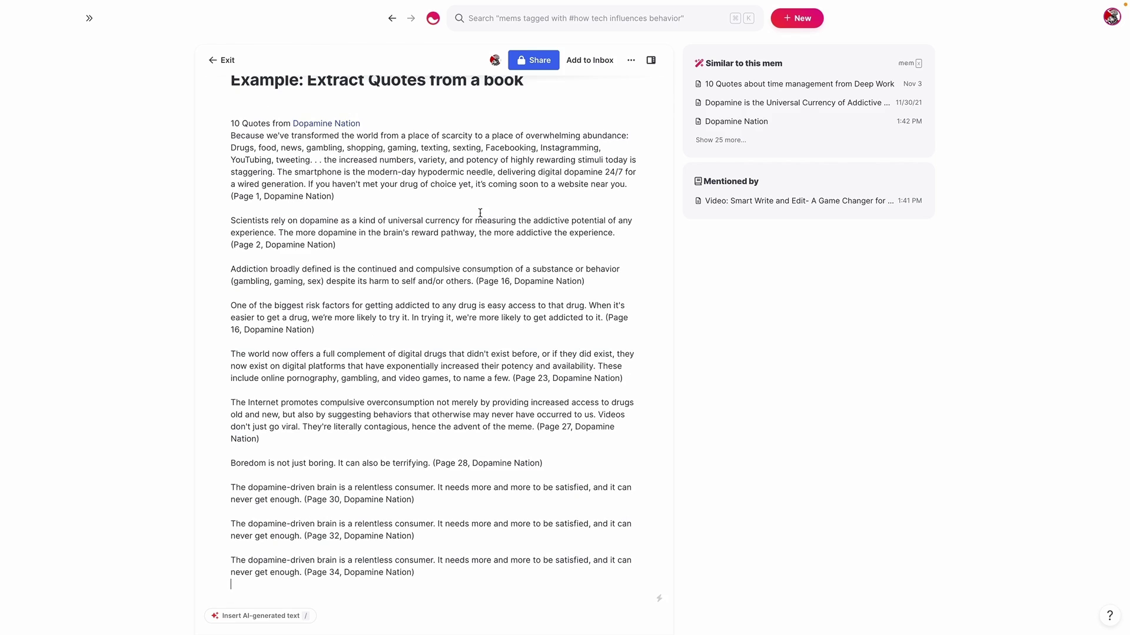
{"action": "scroll", "coordinate": [438, 358], "scroll_direction": "down", "scroll_amount": 2}
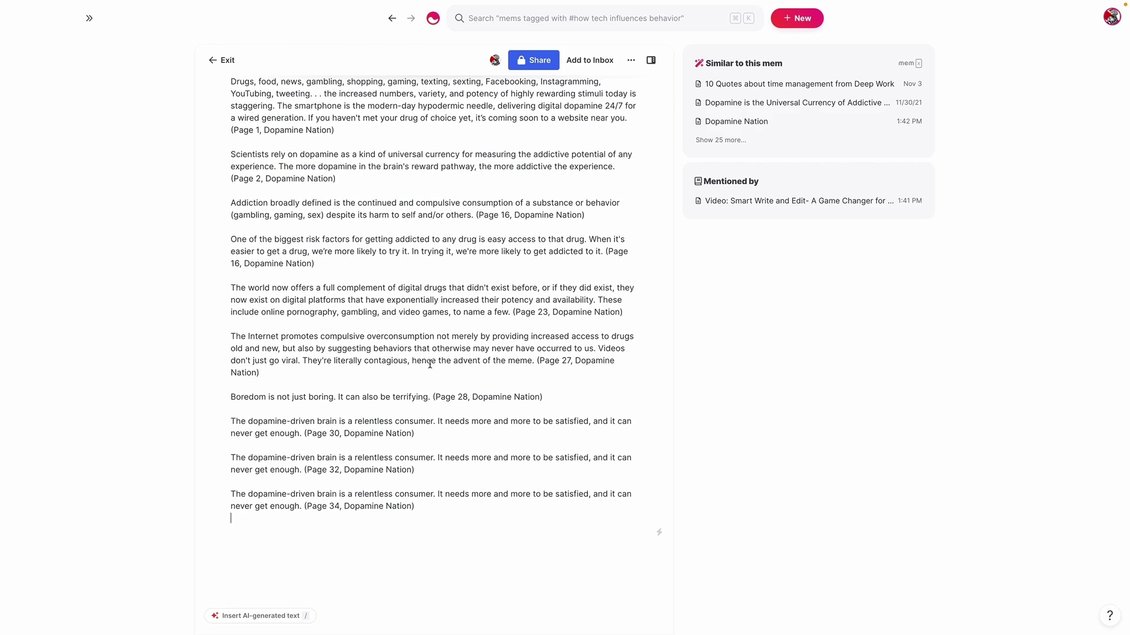
{"action": "scroll", "coordinate": [430, 365], "scroll_direction": "up", "scroll_amount": 4}
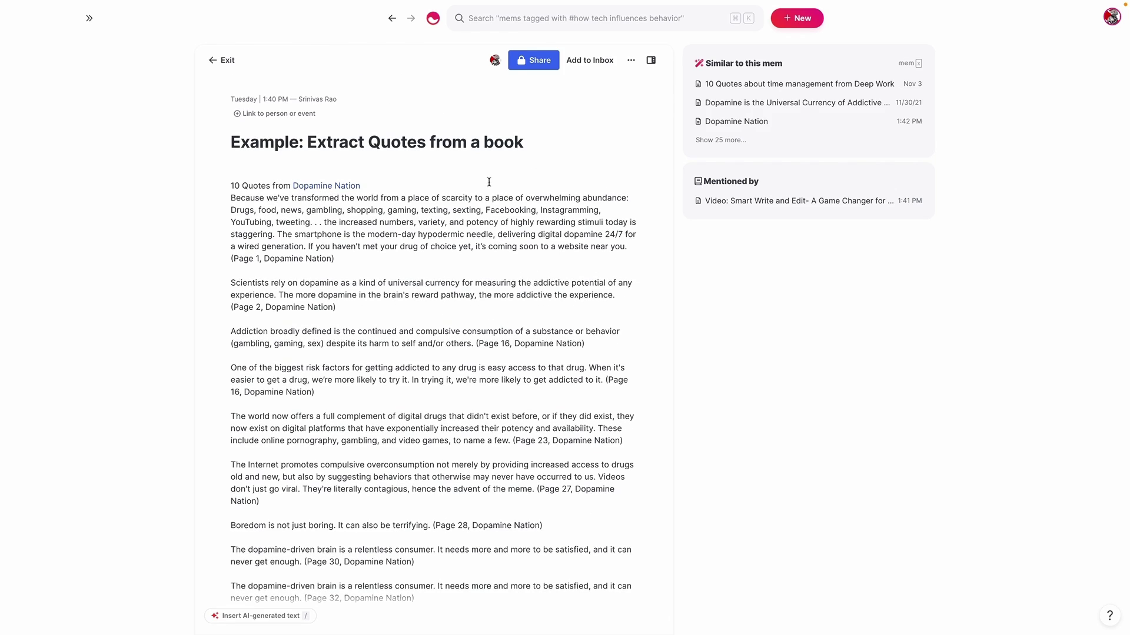
{"action": "left_click", "coordinate": [434, 182]}
{"action": "key", "text": "Return"}
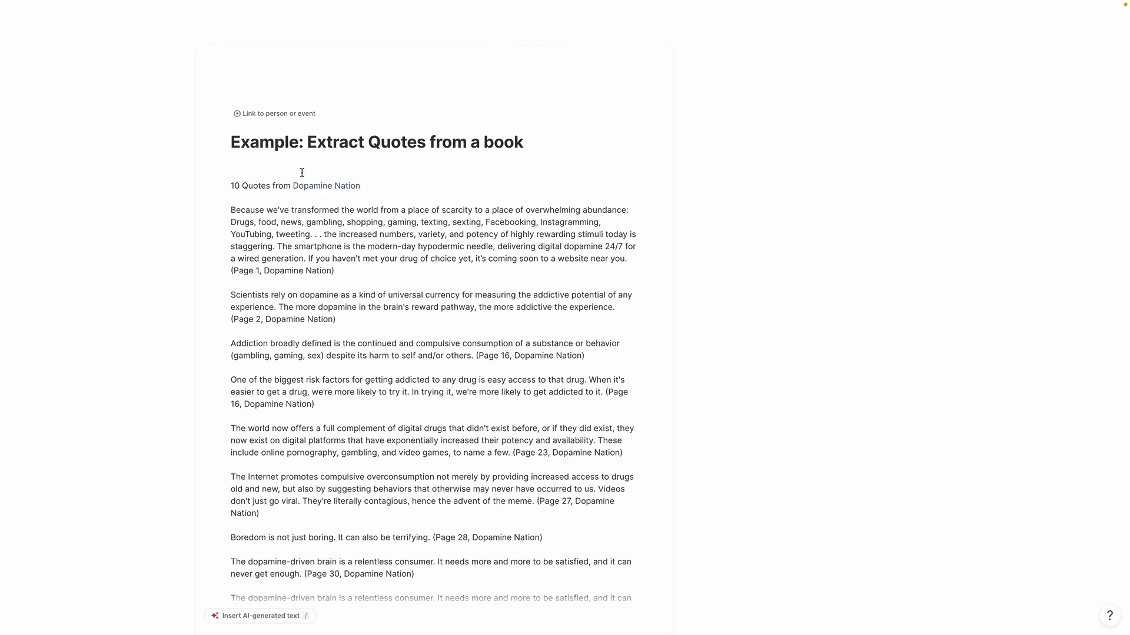
Return to the Smart Write and Edit video note and follow the example links to the podcast transcript note
{"action": "left_click", "coordinate": [395, 20]}
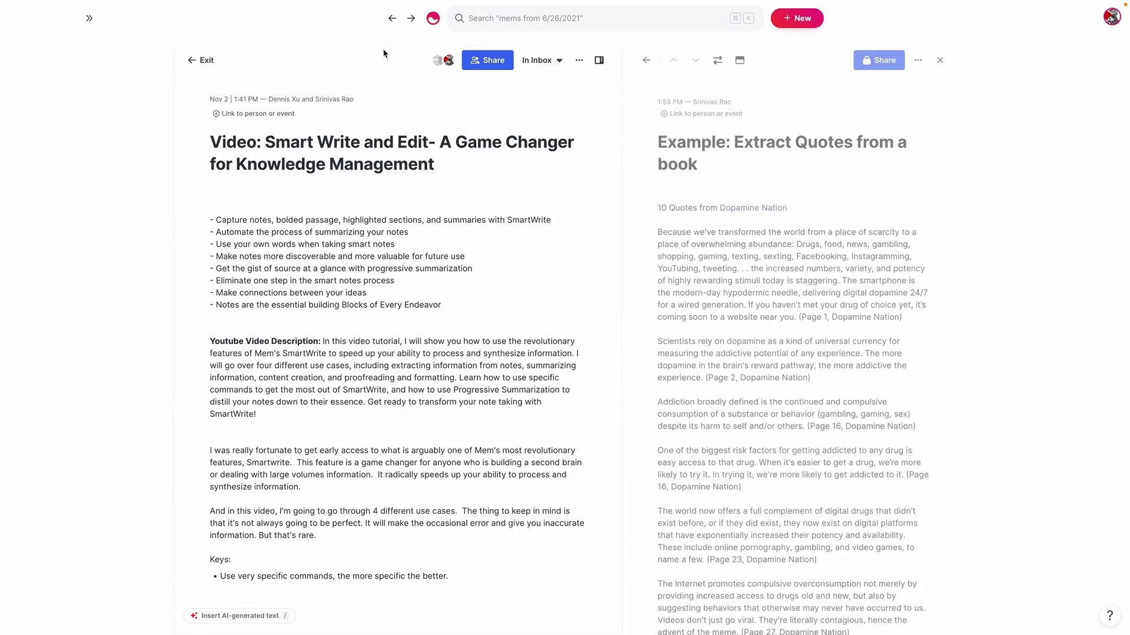
{"action": "scroll", "coordinate": [363, 375], "scroll_direction": "down", "scroll_amount": 9}
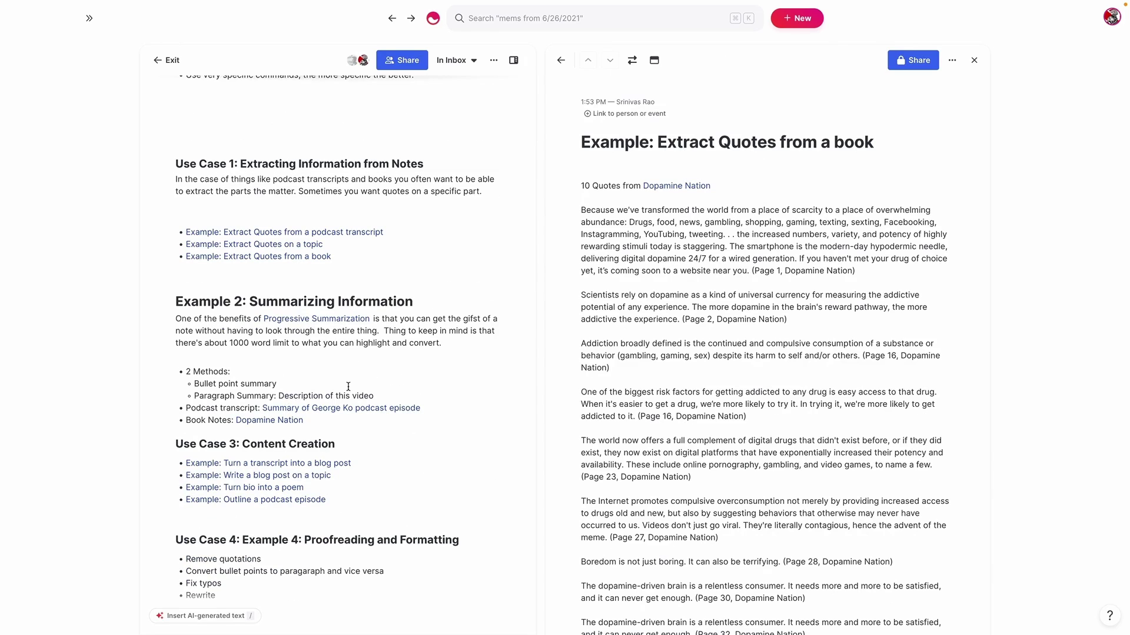
{"action": "left_click", "coordinate": [350, 464]}
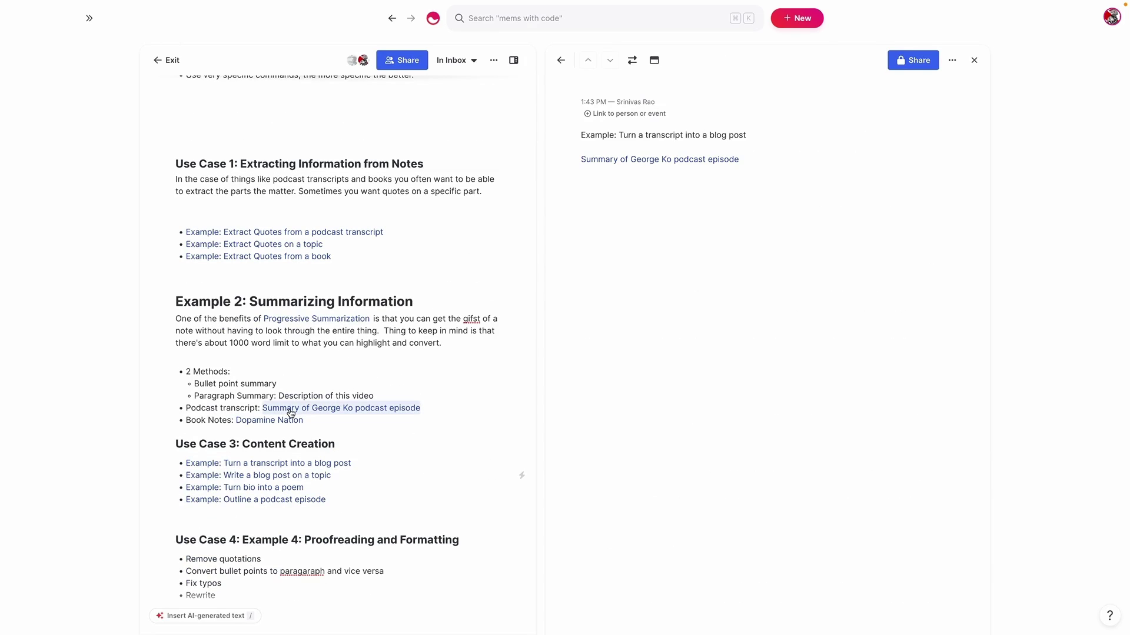
{"action": "left_click", "coordinate": [296, 232]}
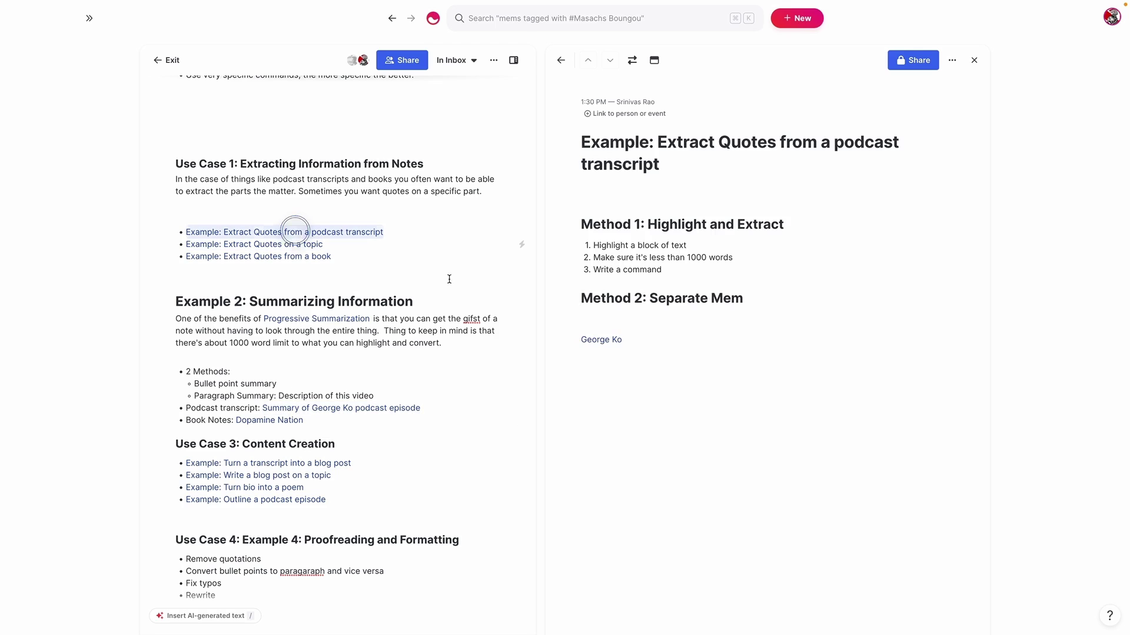
{"action": "left_click", "coordinate": [606, 337]}
{"action": "scroll", "coordinate": [670, 287], "scroll_direction": "down", "scroll_amount": 5}
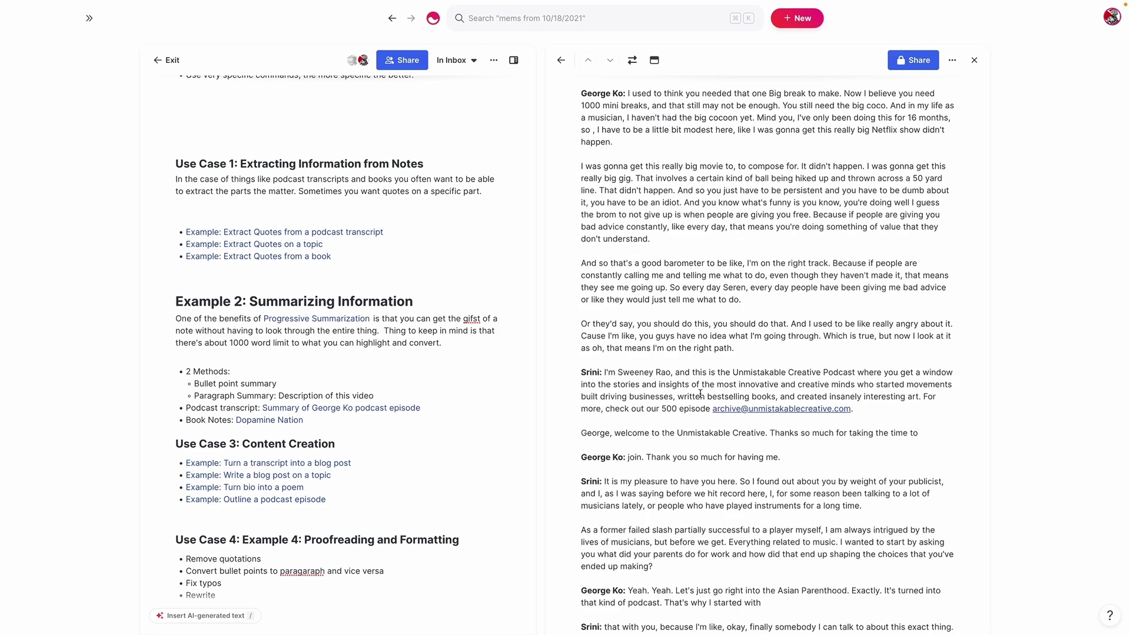
{"action": "scroll", "coordinate": [745, 356], "scroll_direction": "up", "scroll_amount": 3}
{"action": "scroll", "coordinate": [687, 238], "scroll_direction": "up", "scroll_amount": 2}
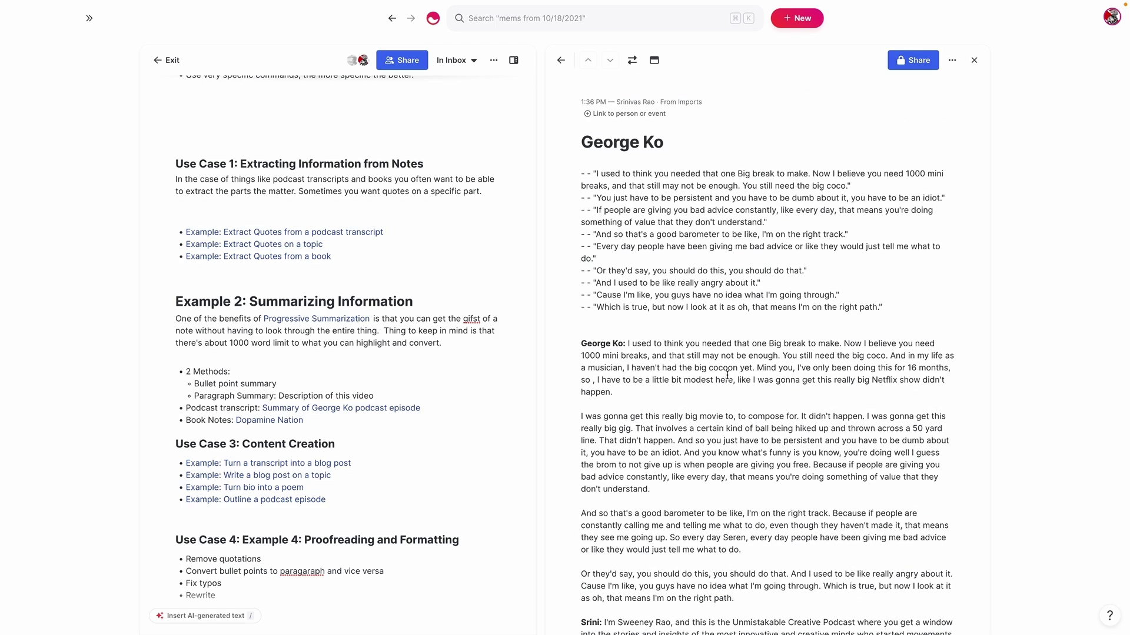
Replace the opening transcript paragraphs with Mem Writer's 'fix typos' rewrite
{"action": "left_click_drag", "start_coordinate": [746, 564], "coordinate": [677, 328]}
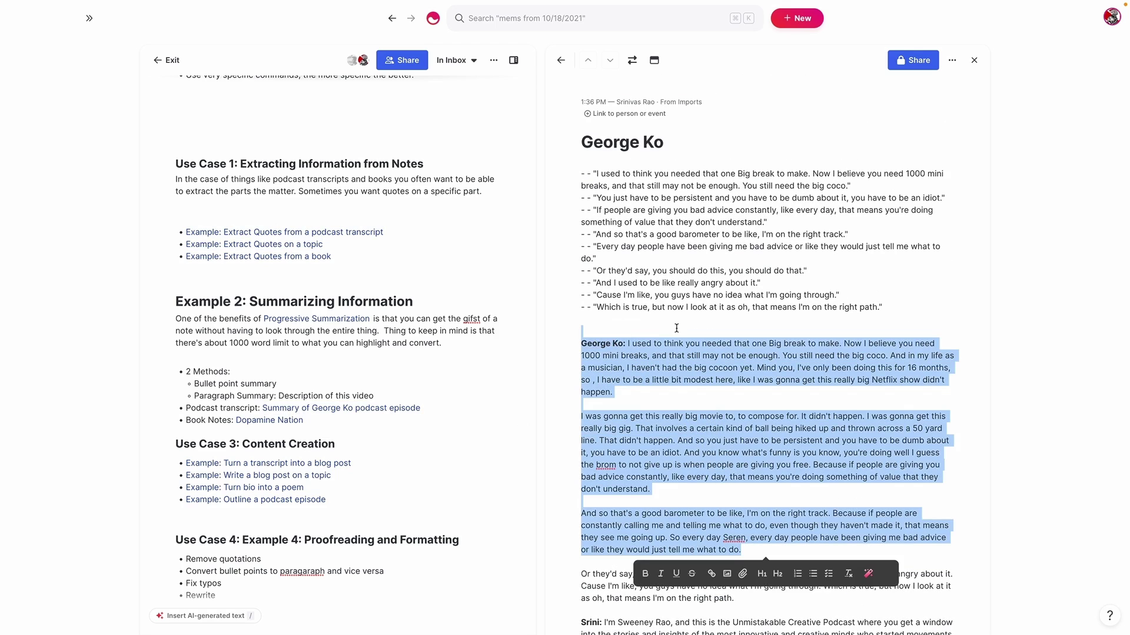
{"action": "left_click", "coordinate": [868, 573]}
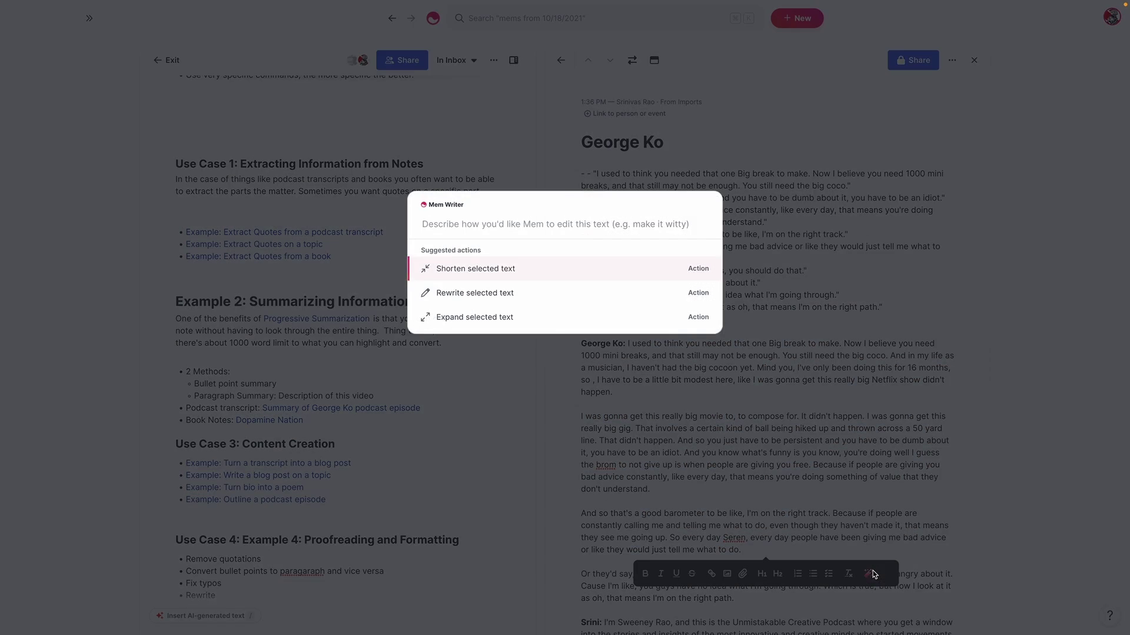
{"action": "type", "text": "fix typos"}
{"action": "key", "text": "Return"}
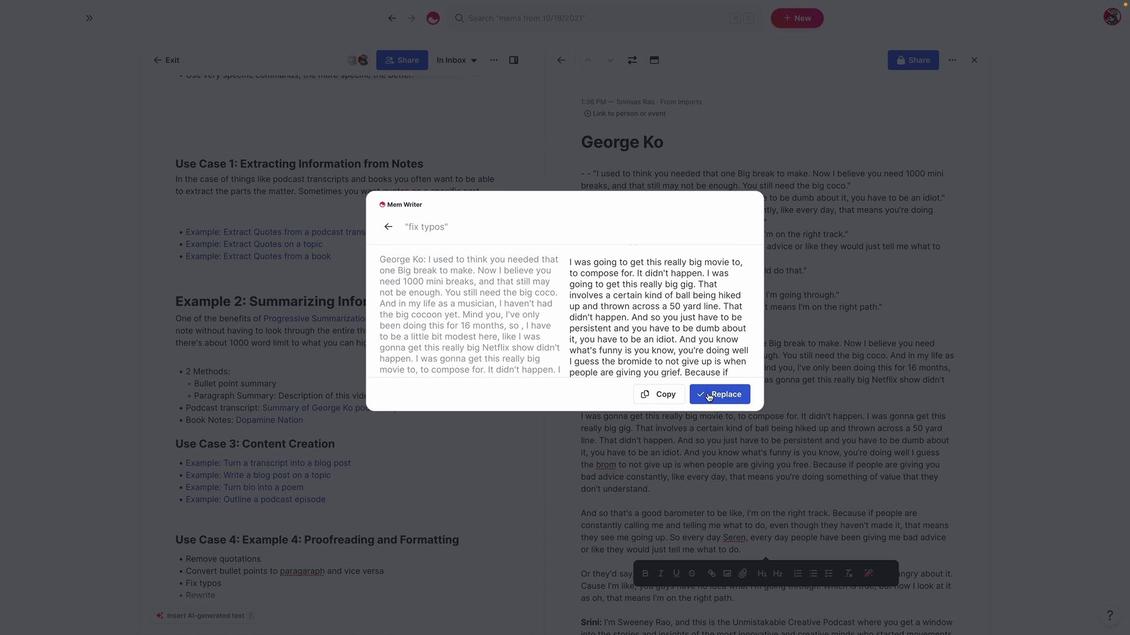
{"action": "left_click", "coordinate": [710, 397]}
Close the transcript pane and put the cursor on the empty line below the YouTube description
{"action": "scroll", "coordinate": [699, 335], "scroll_direction": "down", "scroll_amount": 1}
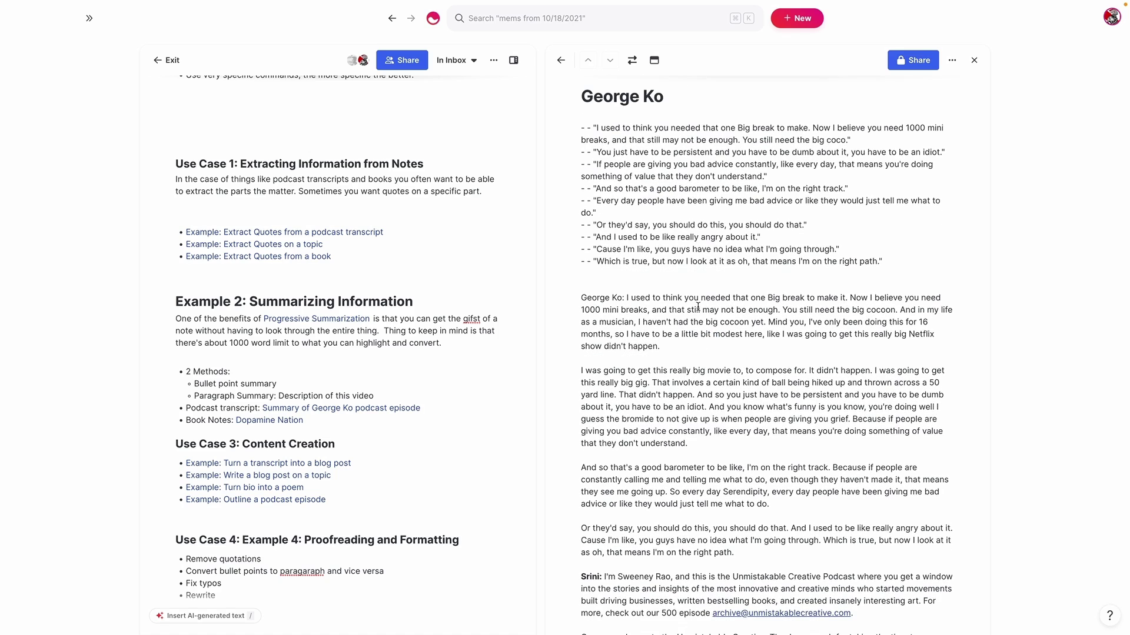
{"action": "scroll", "coordinate": [755, 412], "scroll_direction": "down", "scroll_amount": 5}
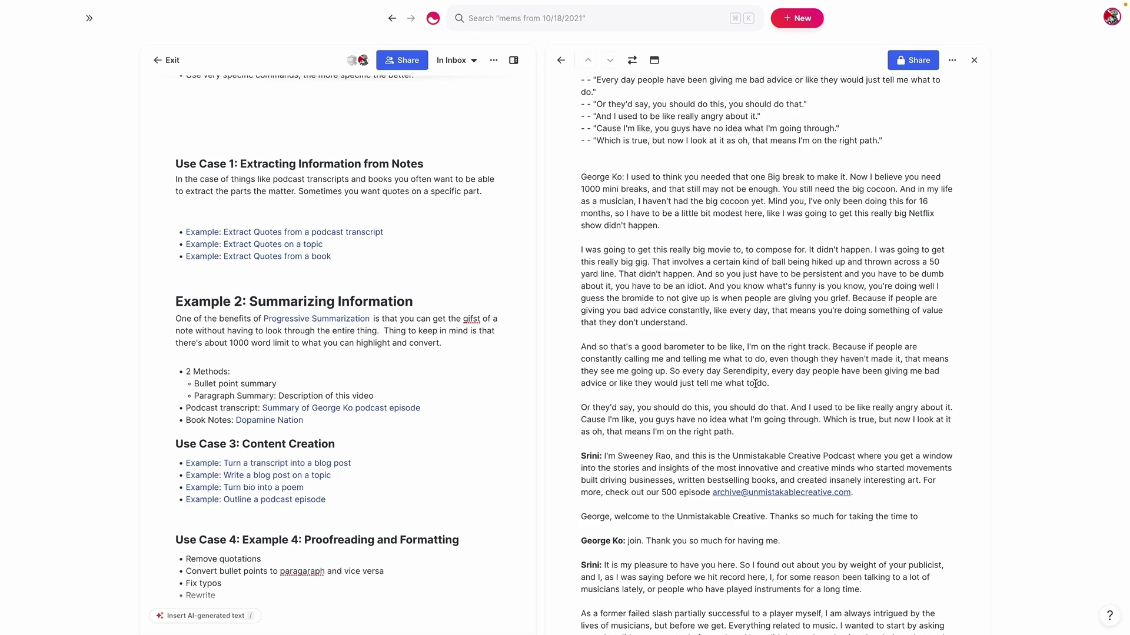
{"action": "scroll", "coordinate": [756, 374], "scroll_direction": "down", "scroll_amount": 1}
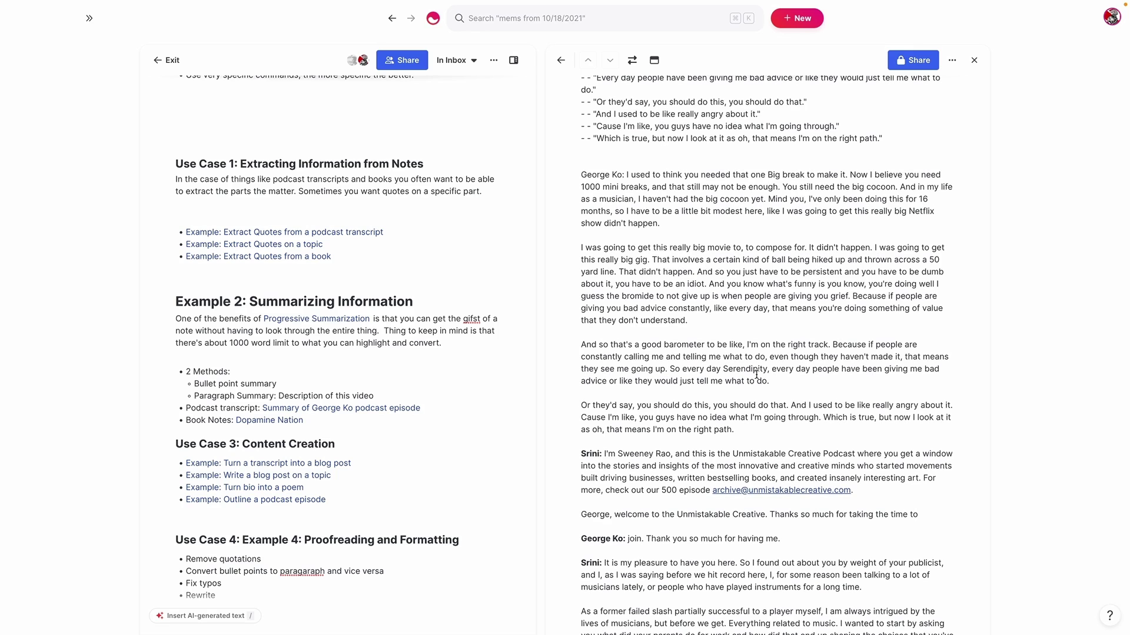
{"action": "scroll", "coordinate": [498, 266], "scroll_direction": "up", "scroll_amount": 9}
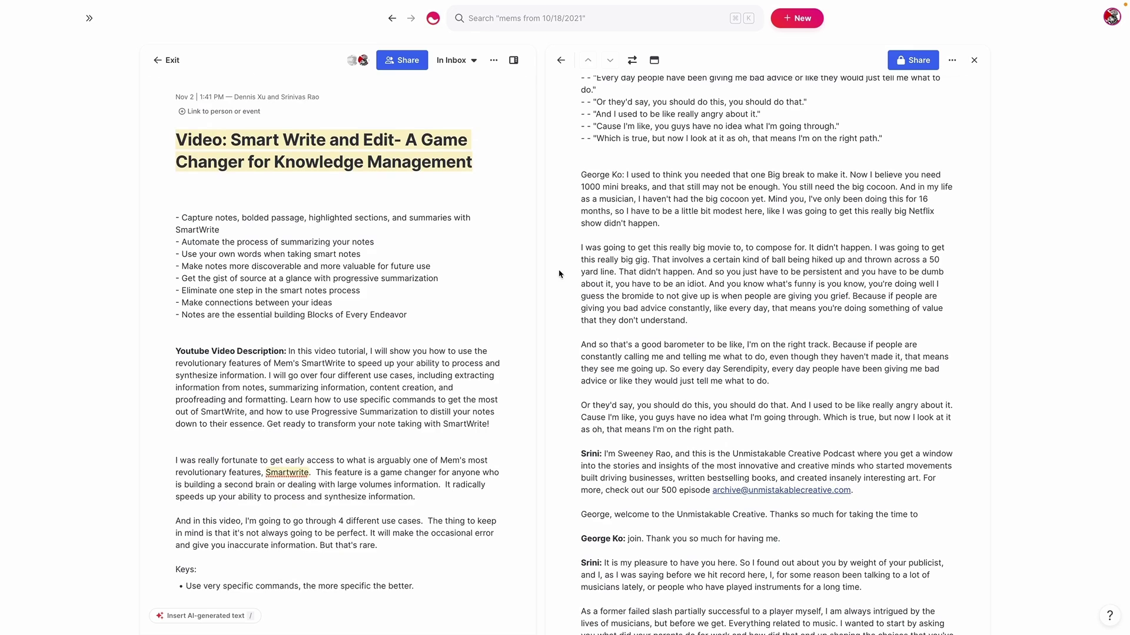
{"action": "scroll", "coordinate": [240, 309], "scroll_direction": "down", "scroll_amount": 3}
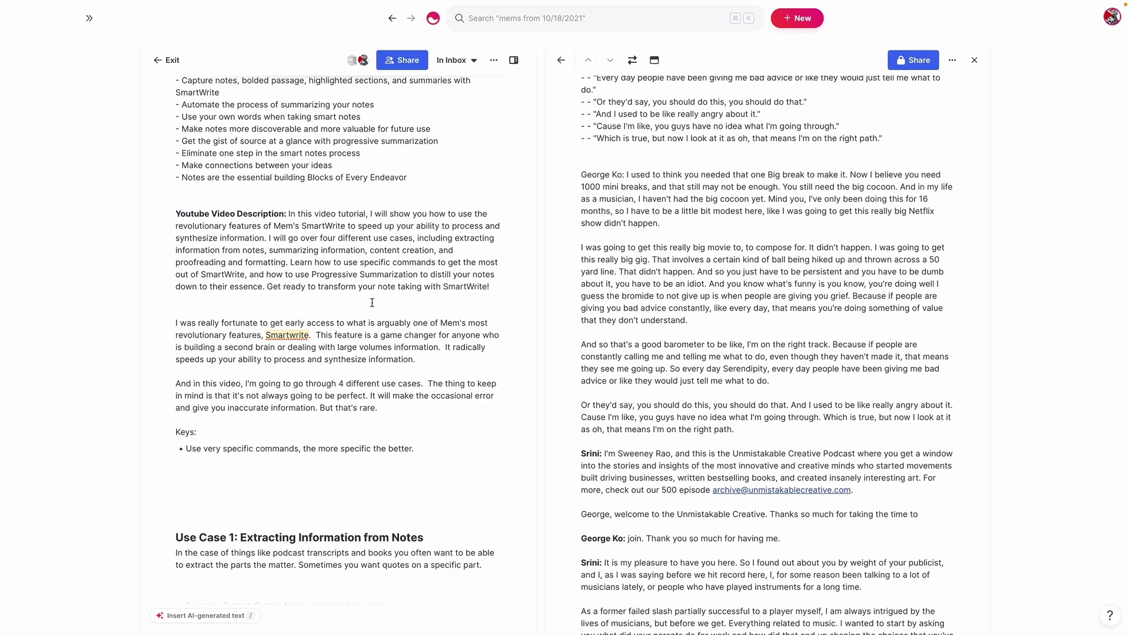
{"action": "left_click", "coordinate": [974, 60]}
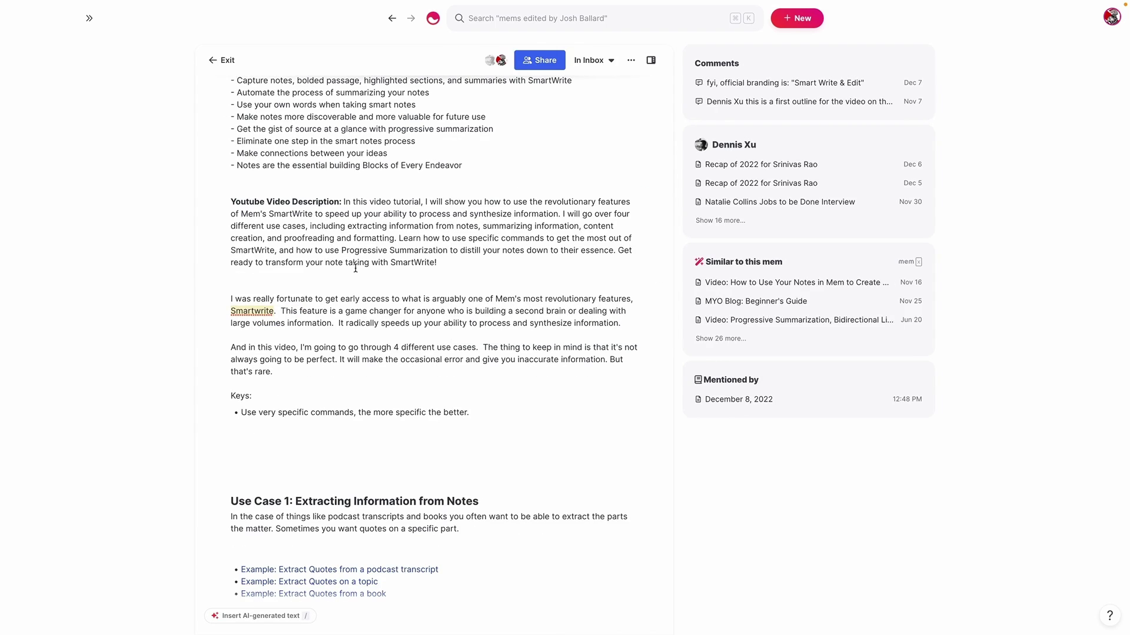
{"action": "left_click", "coordinate": [405, 271]}
{"action": "left_click", "coordinate": [359, 279]}
{"action": "scroll", "coordinate": [434, 252], "scroll_direction": "down", "scroll_amount": 1}
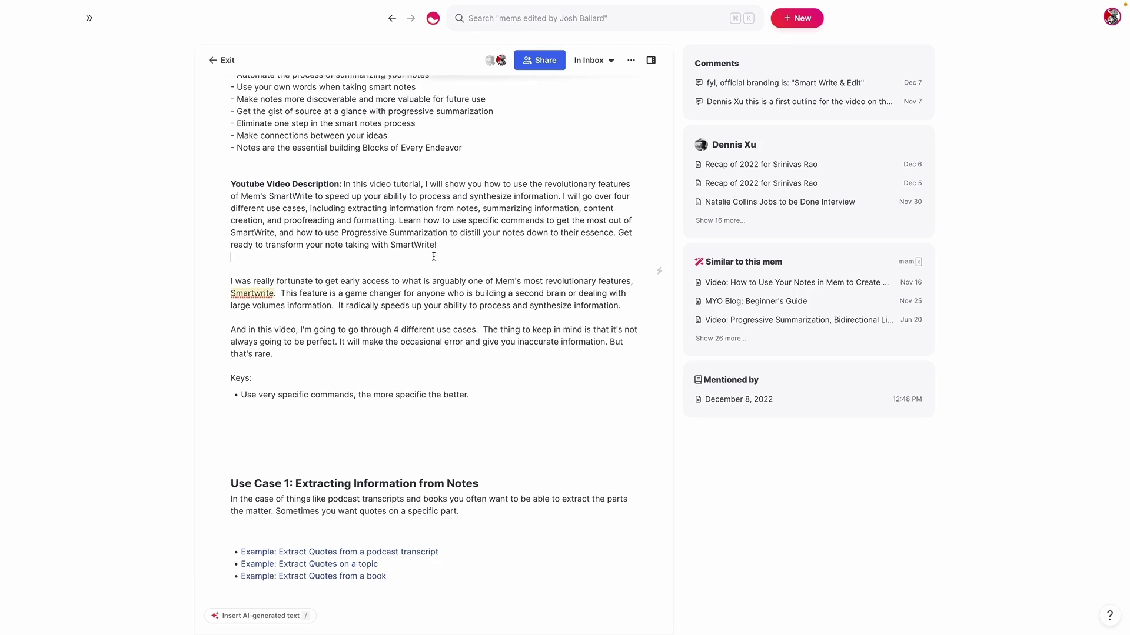